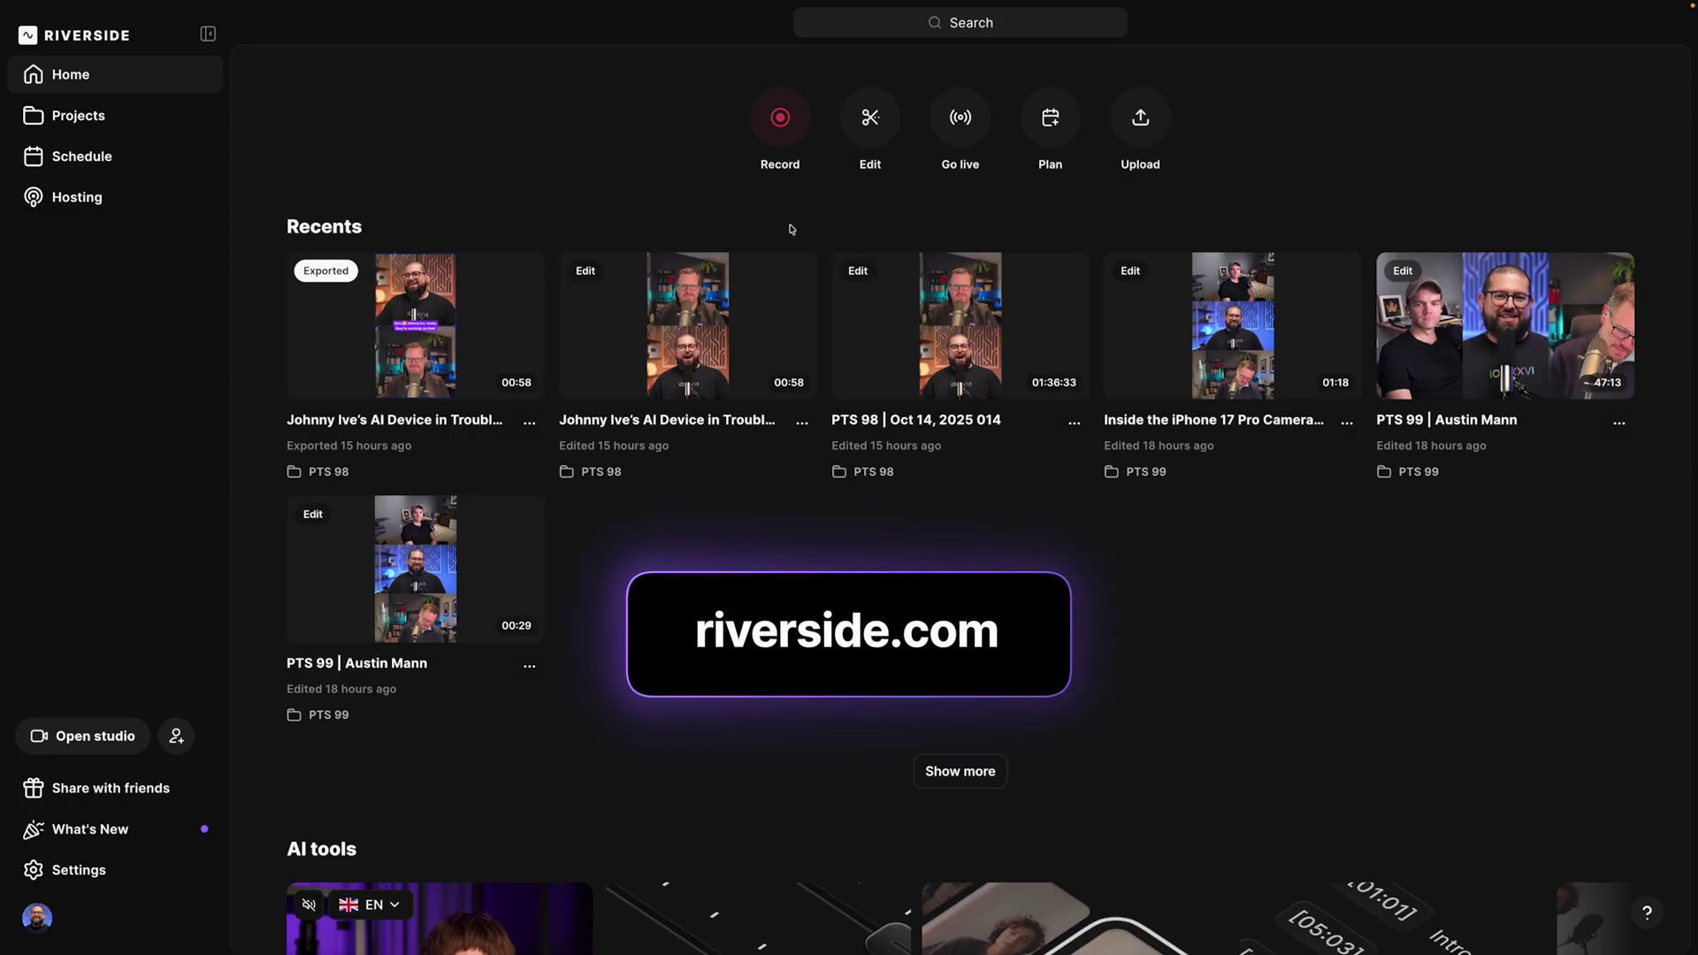
Start a new recording from Home and enter the studio with 'I am using headphones' selected.
click(780, 117)
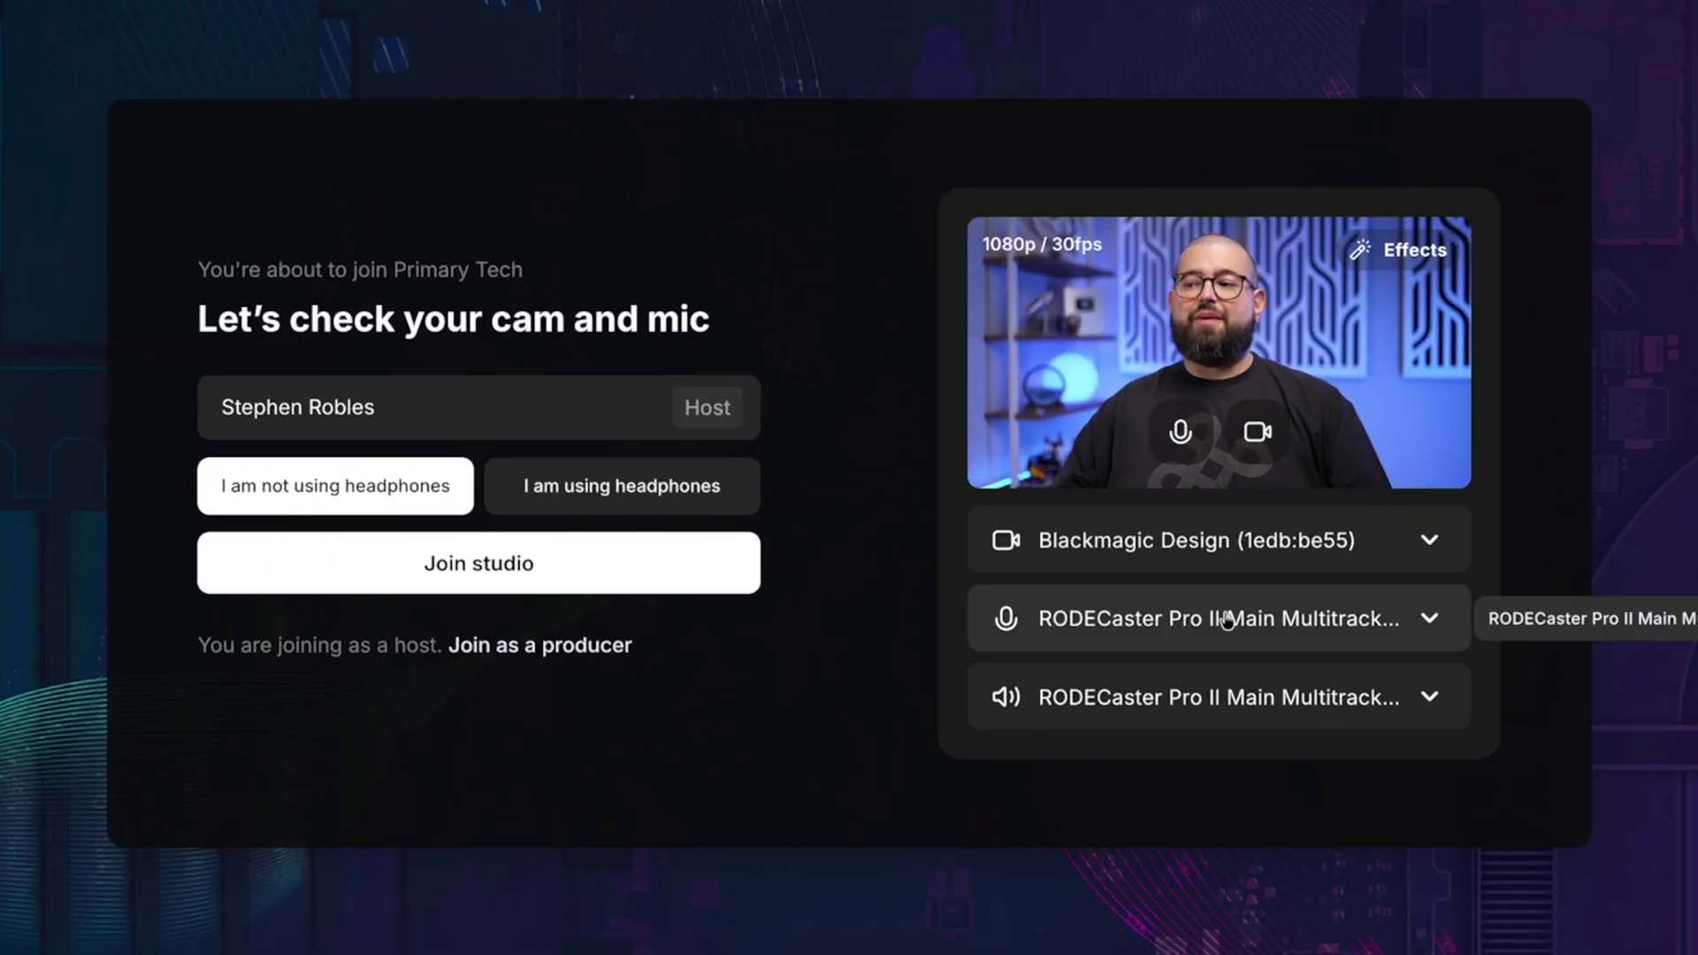
click(631, 497)
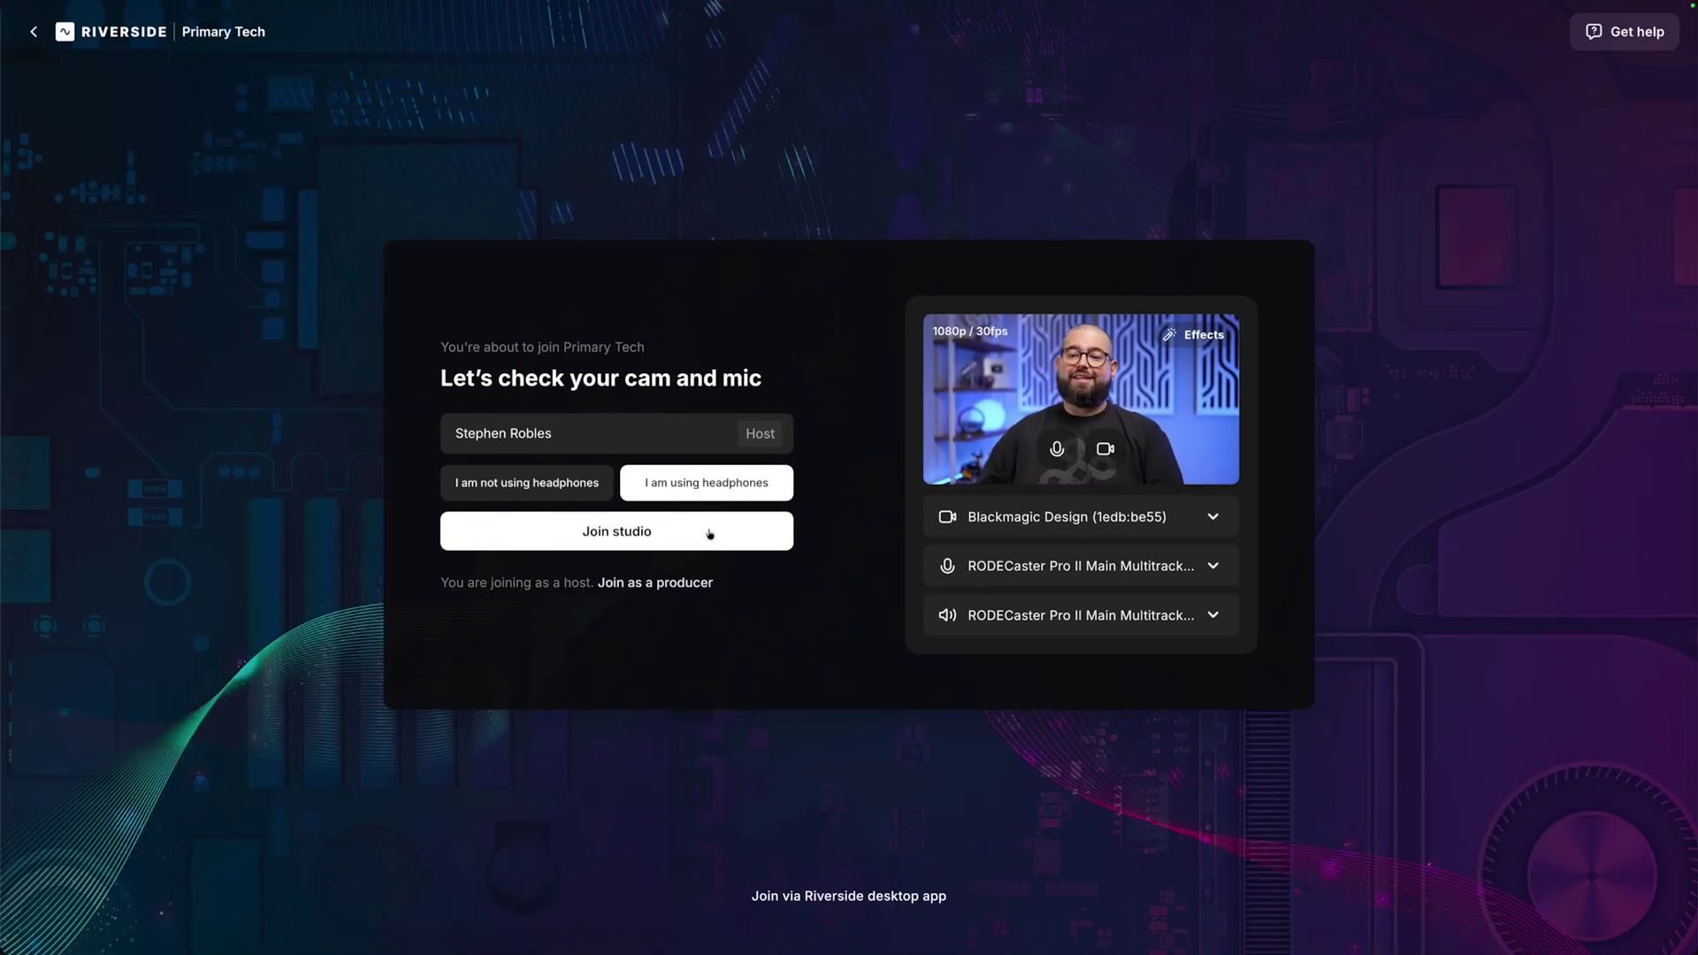
click(626, 564)
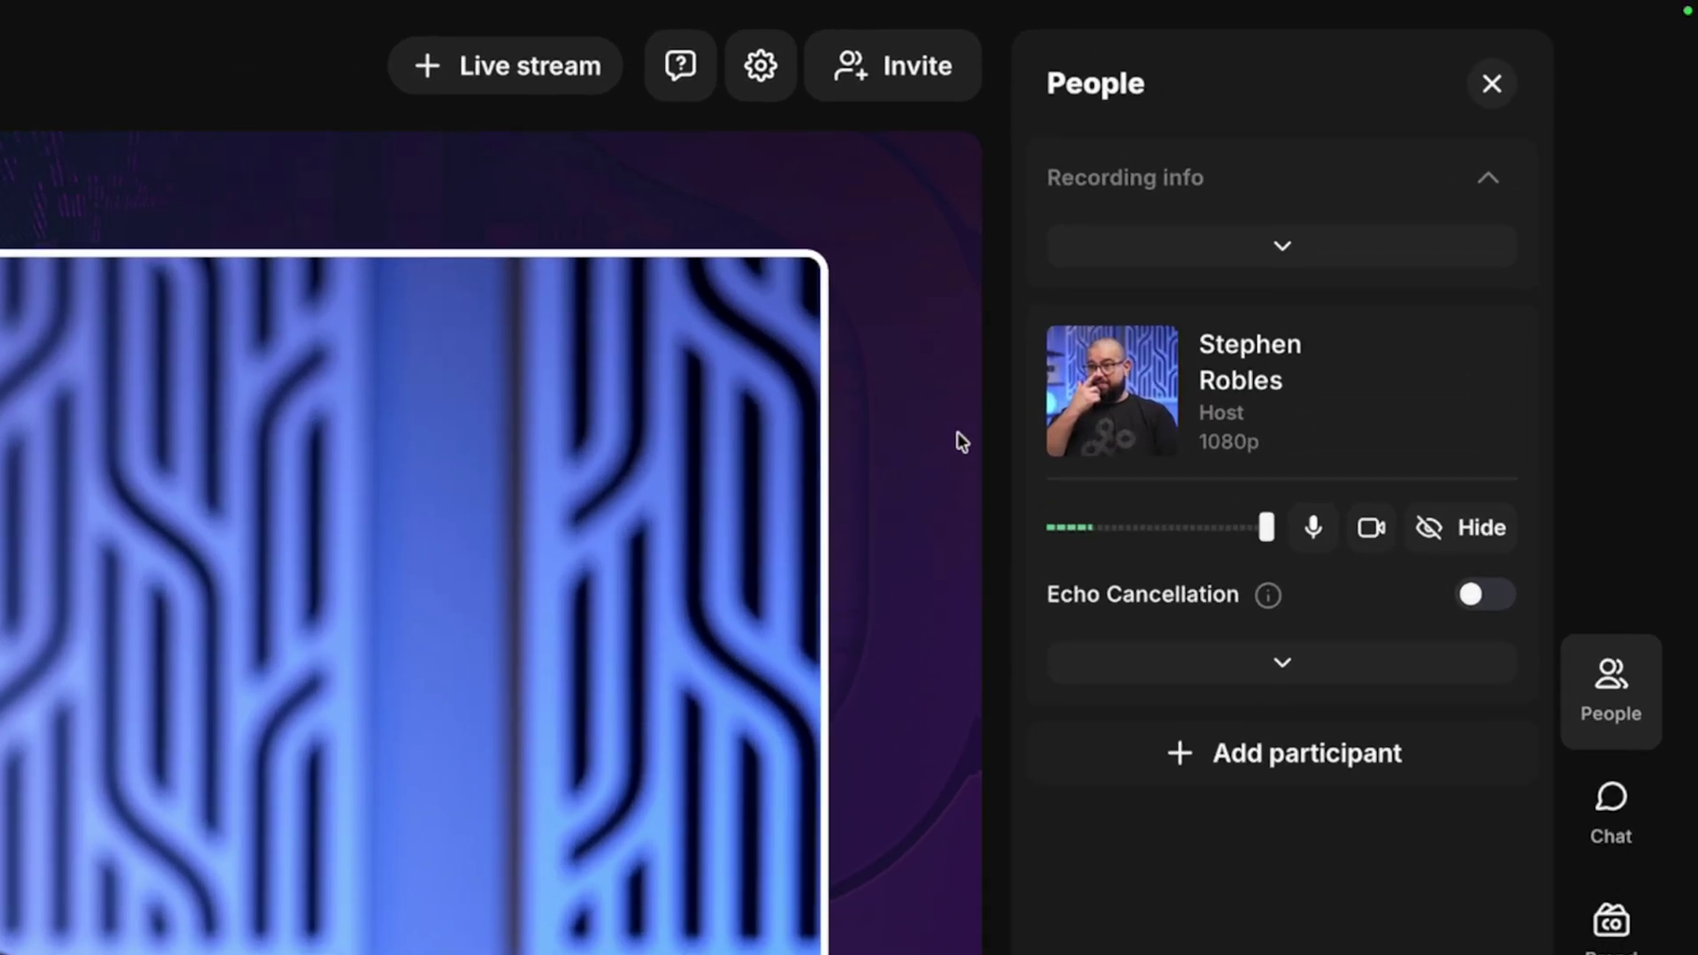
Copy the studio invite link to bring in a second guest, then close the invite options.
click(887, 65)
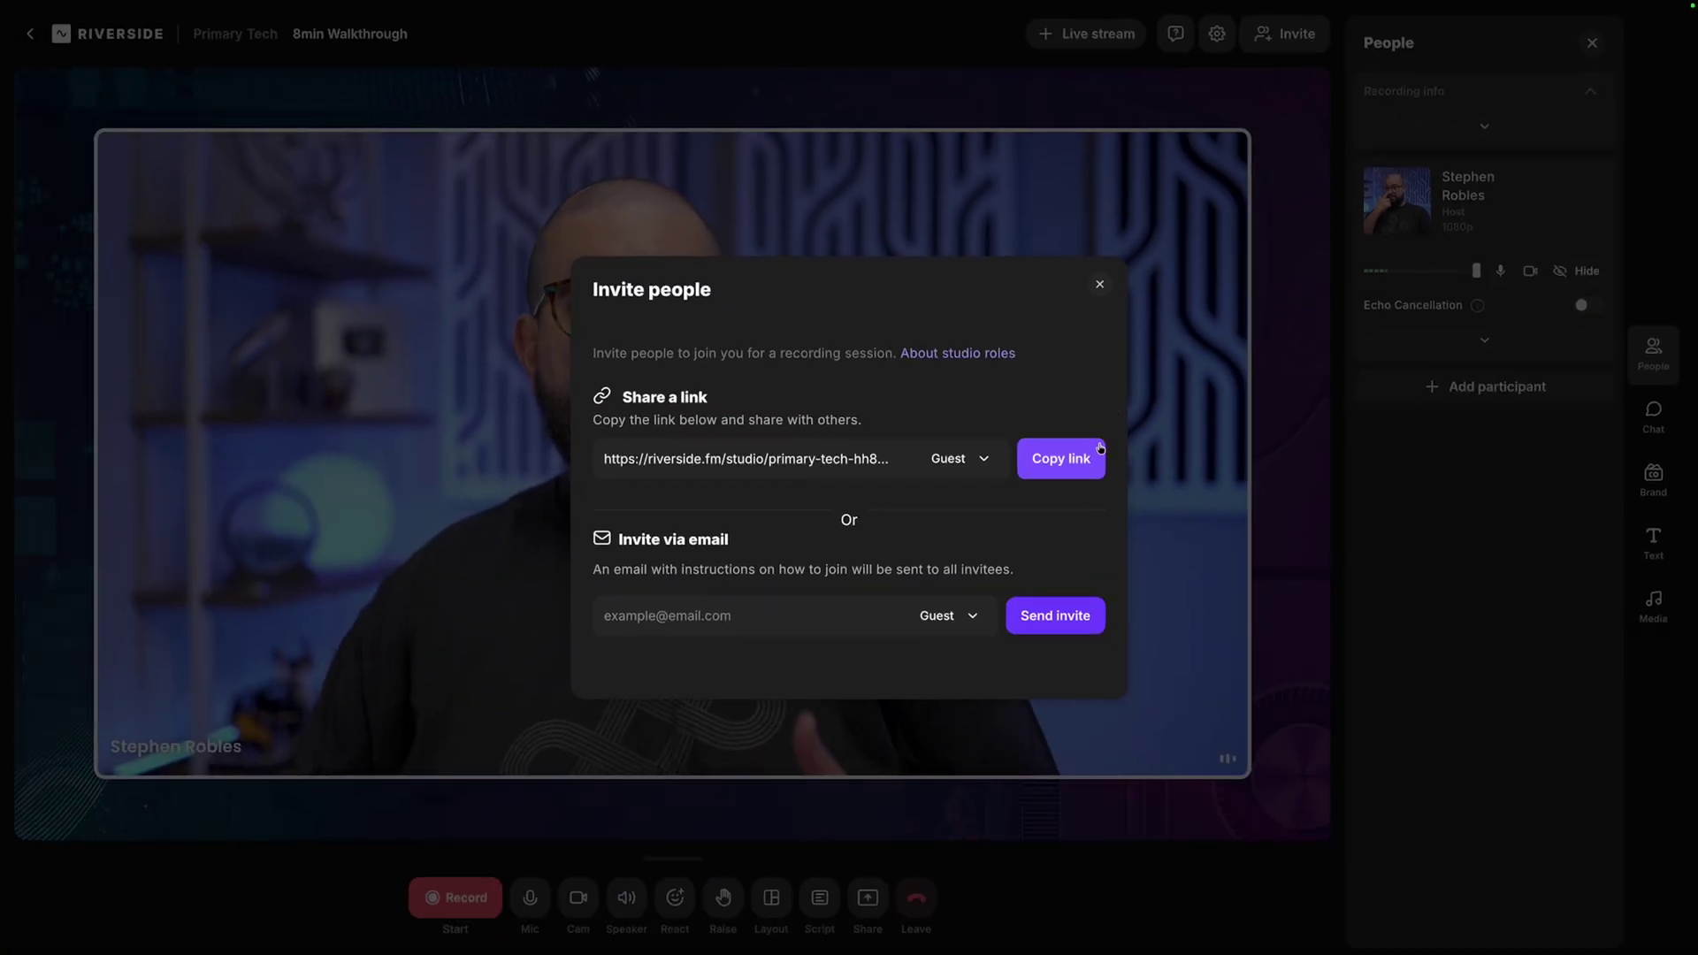
click(1098, 450)
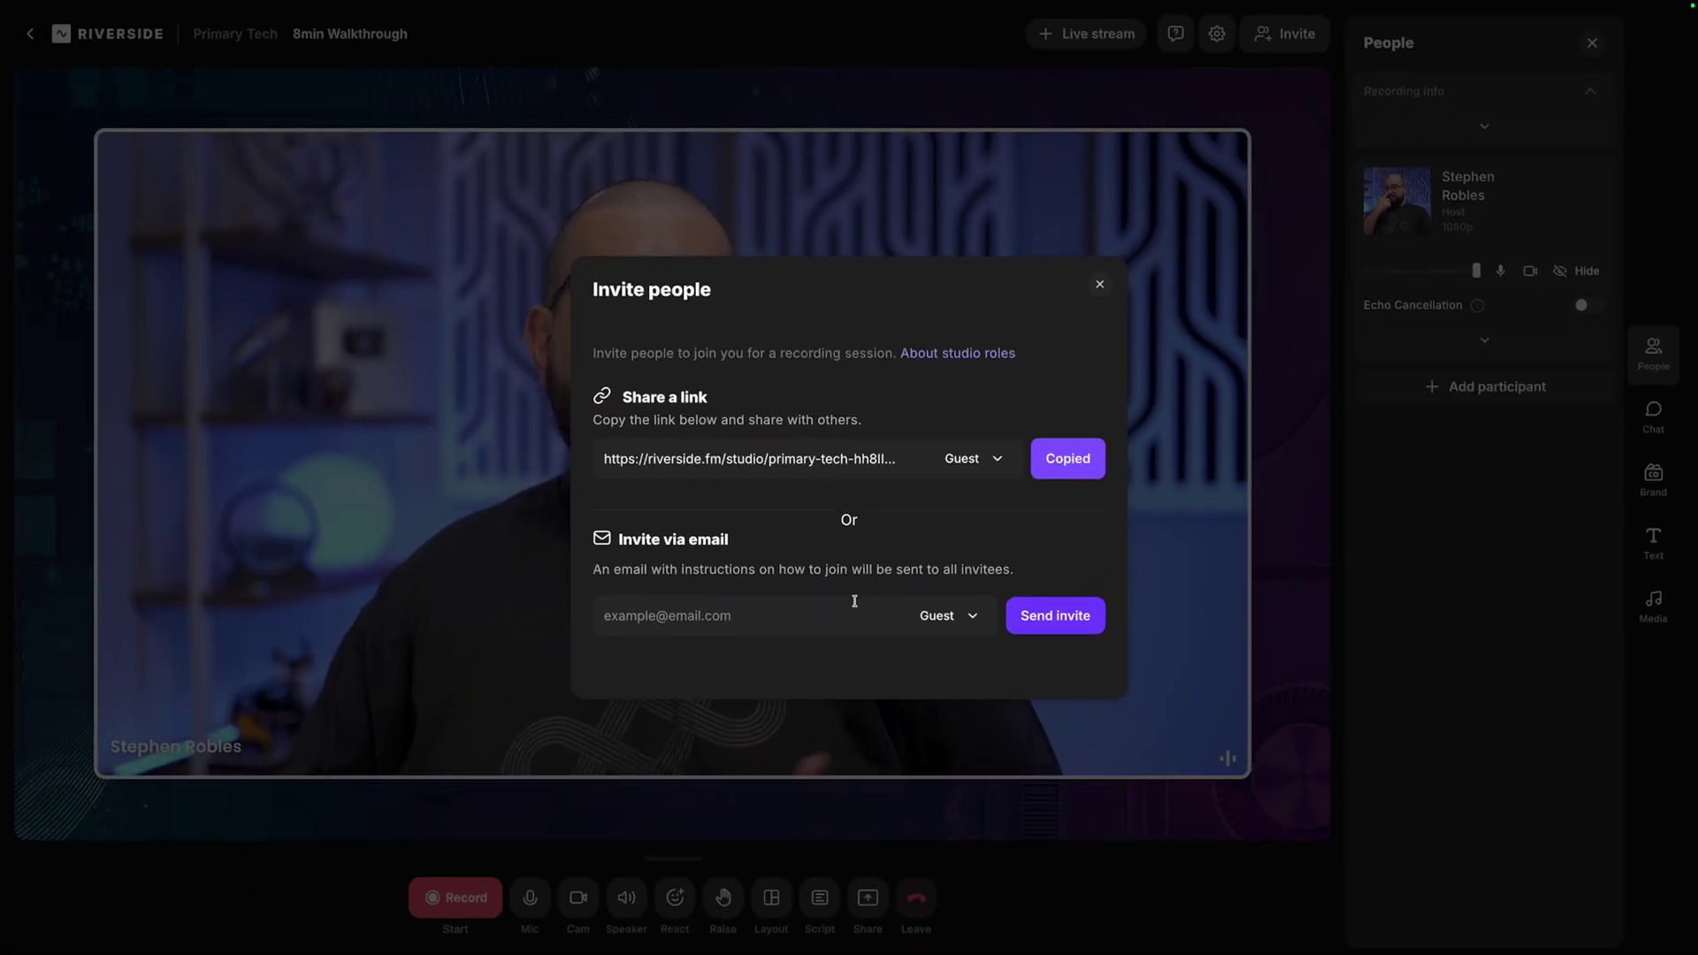
click(830, 635)
click(1099, 283)
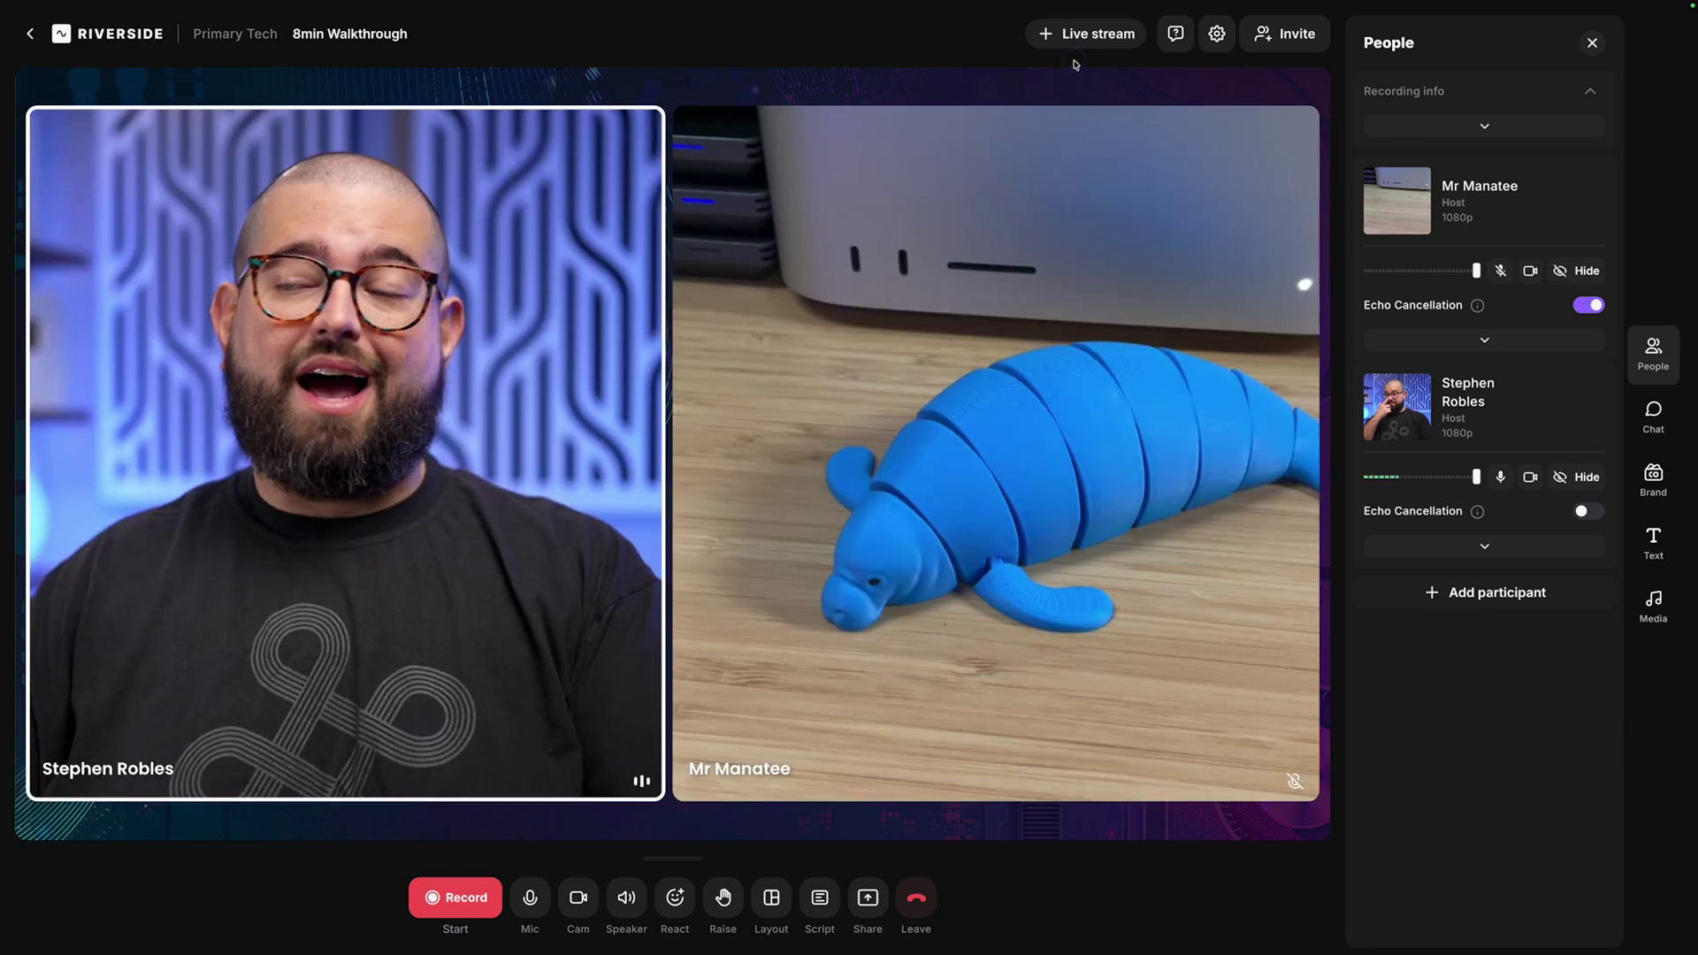
Turn on 'Live stream to social', review the extra destinations, then start recording the session.
click(1086, 34)
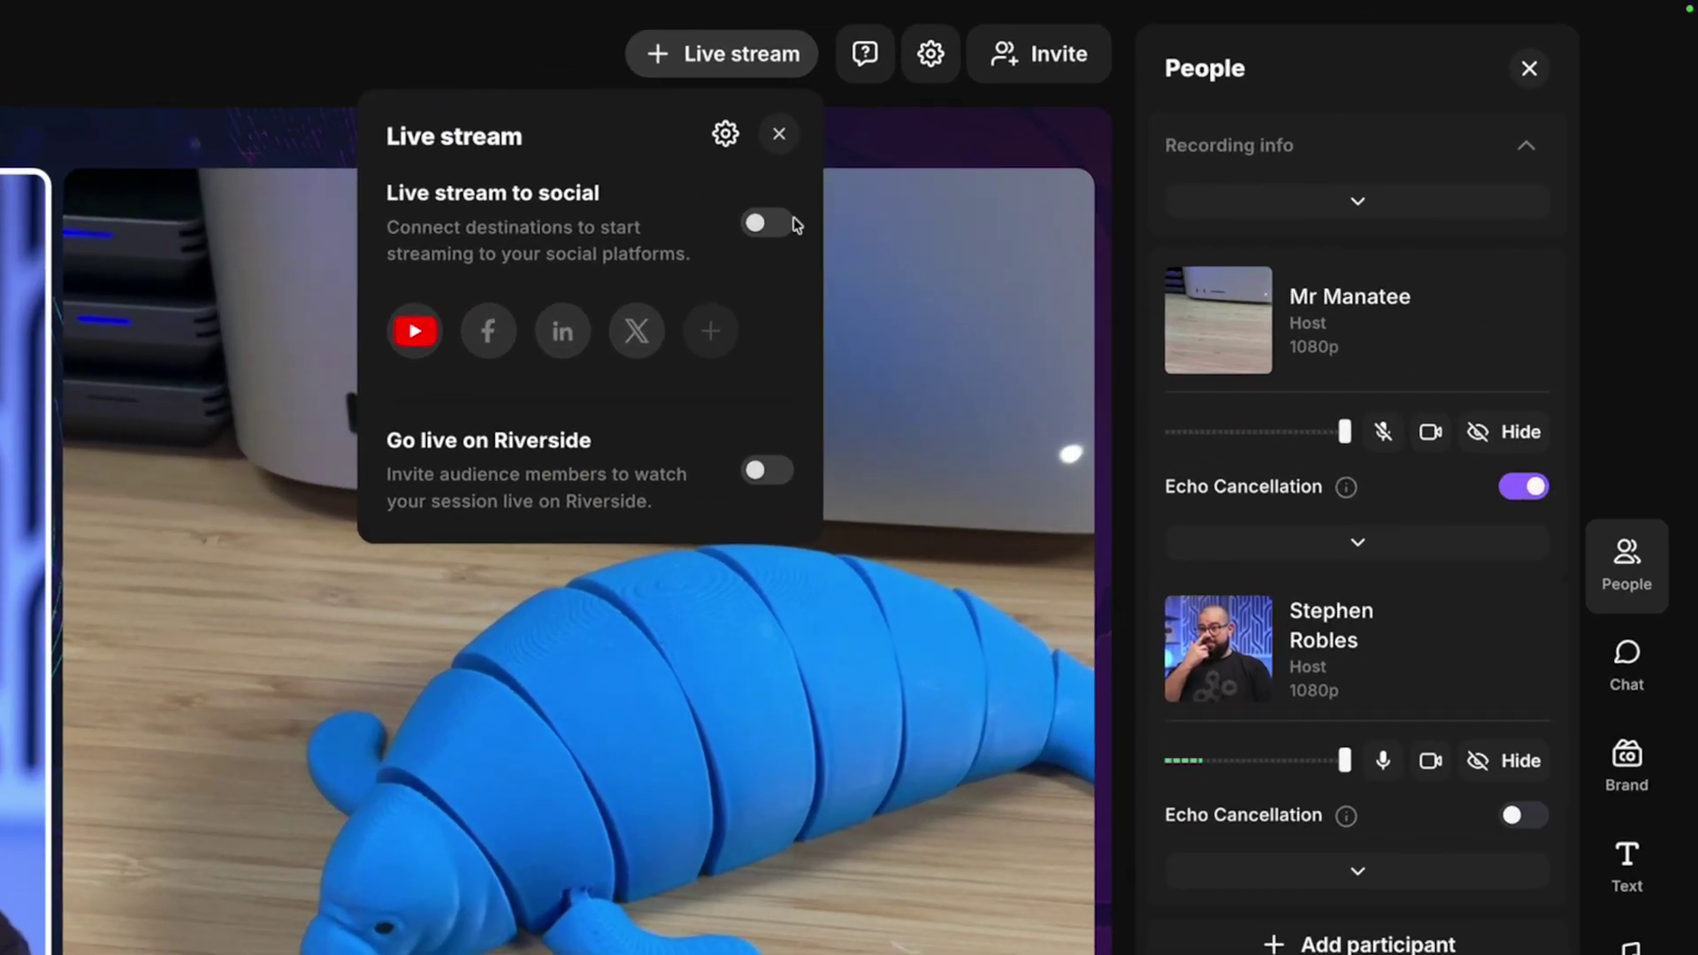
click(767, 223)
click(708, 335)
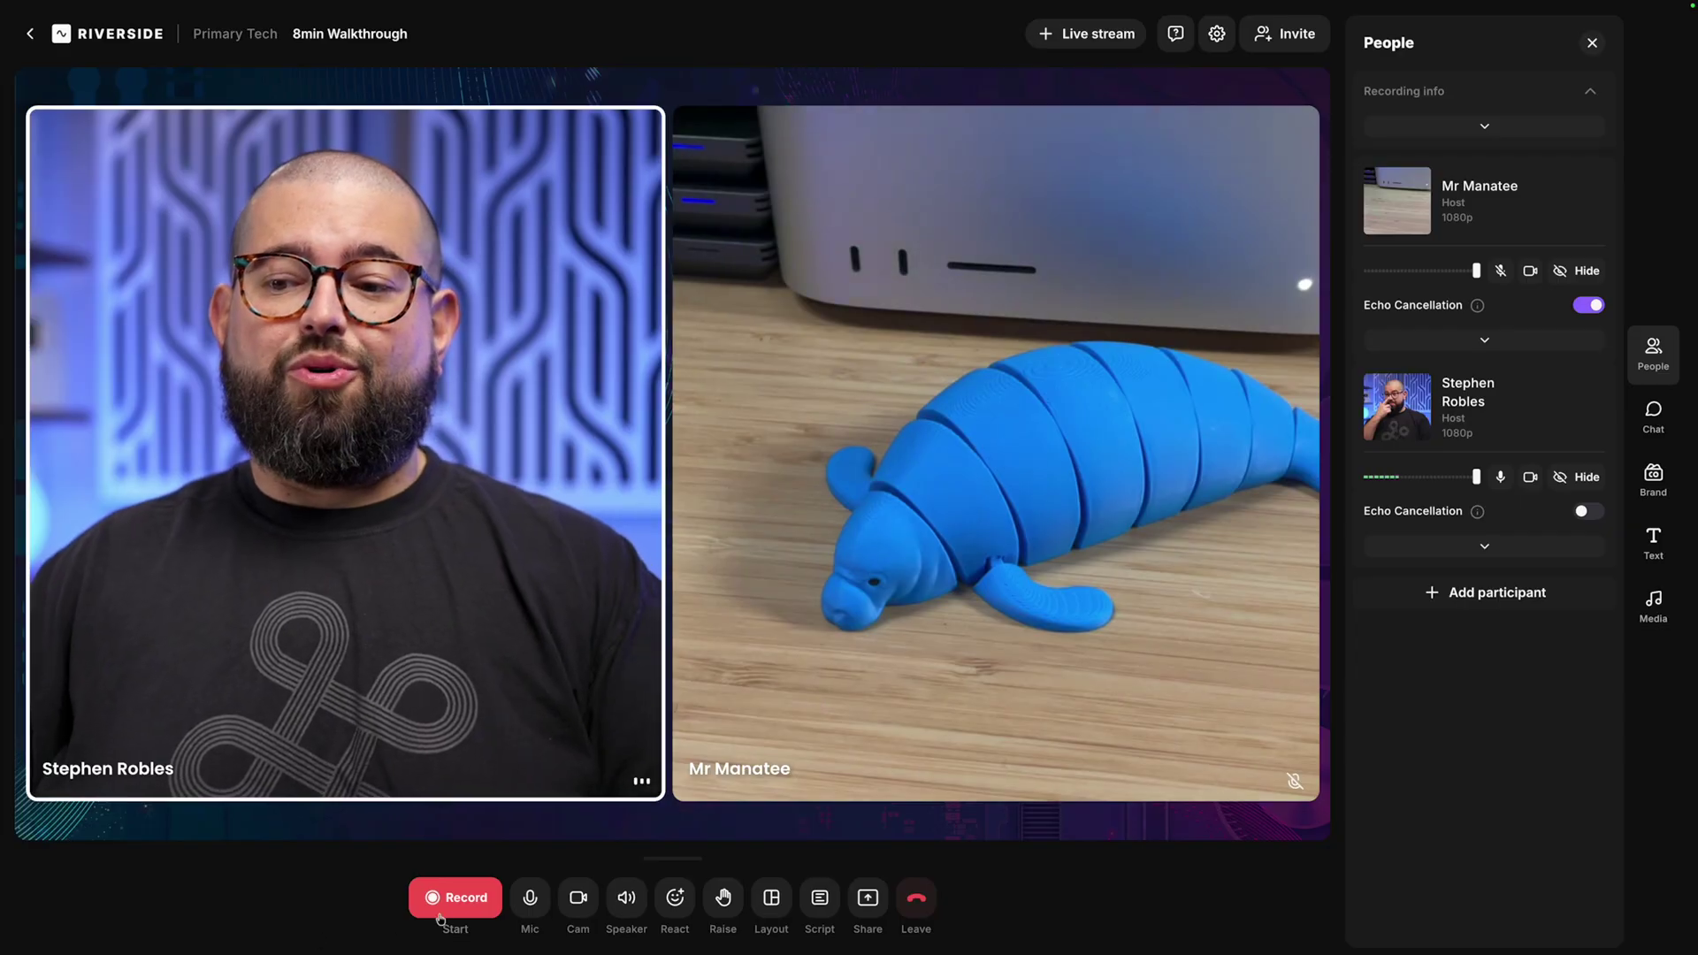
click(440, 907)
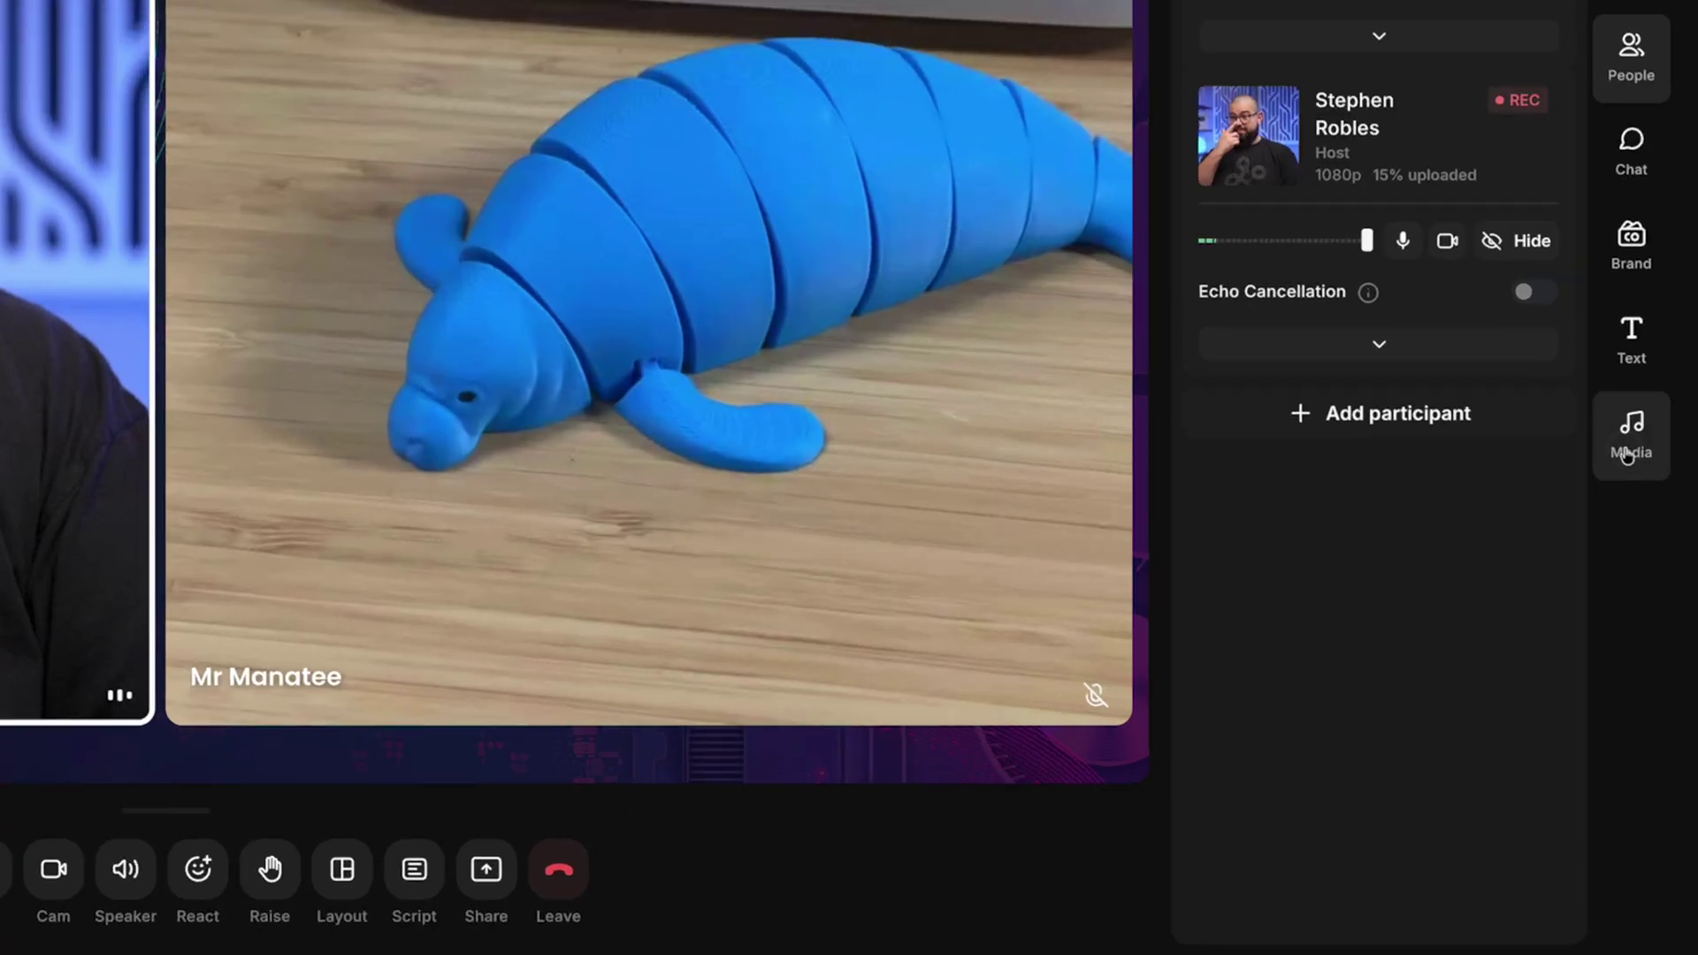
Play a video clip from the Media list live into the recording.
click(1627, 454)
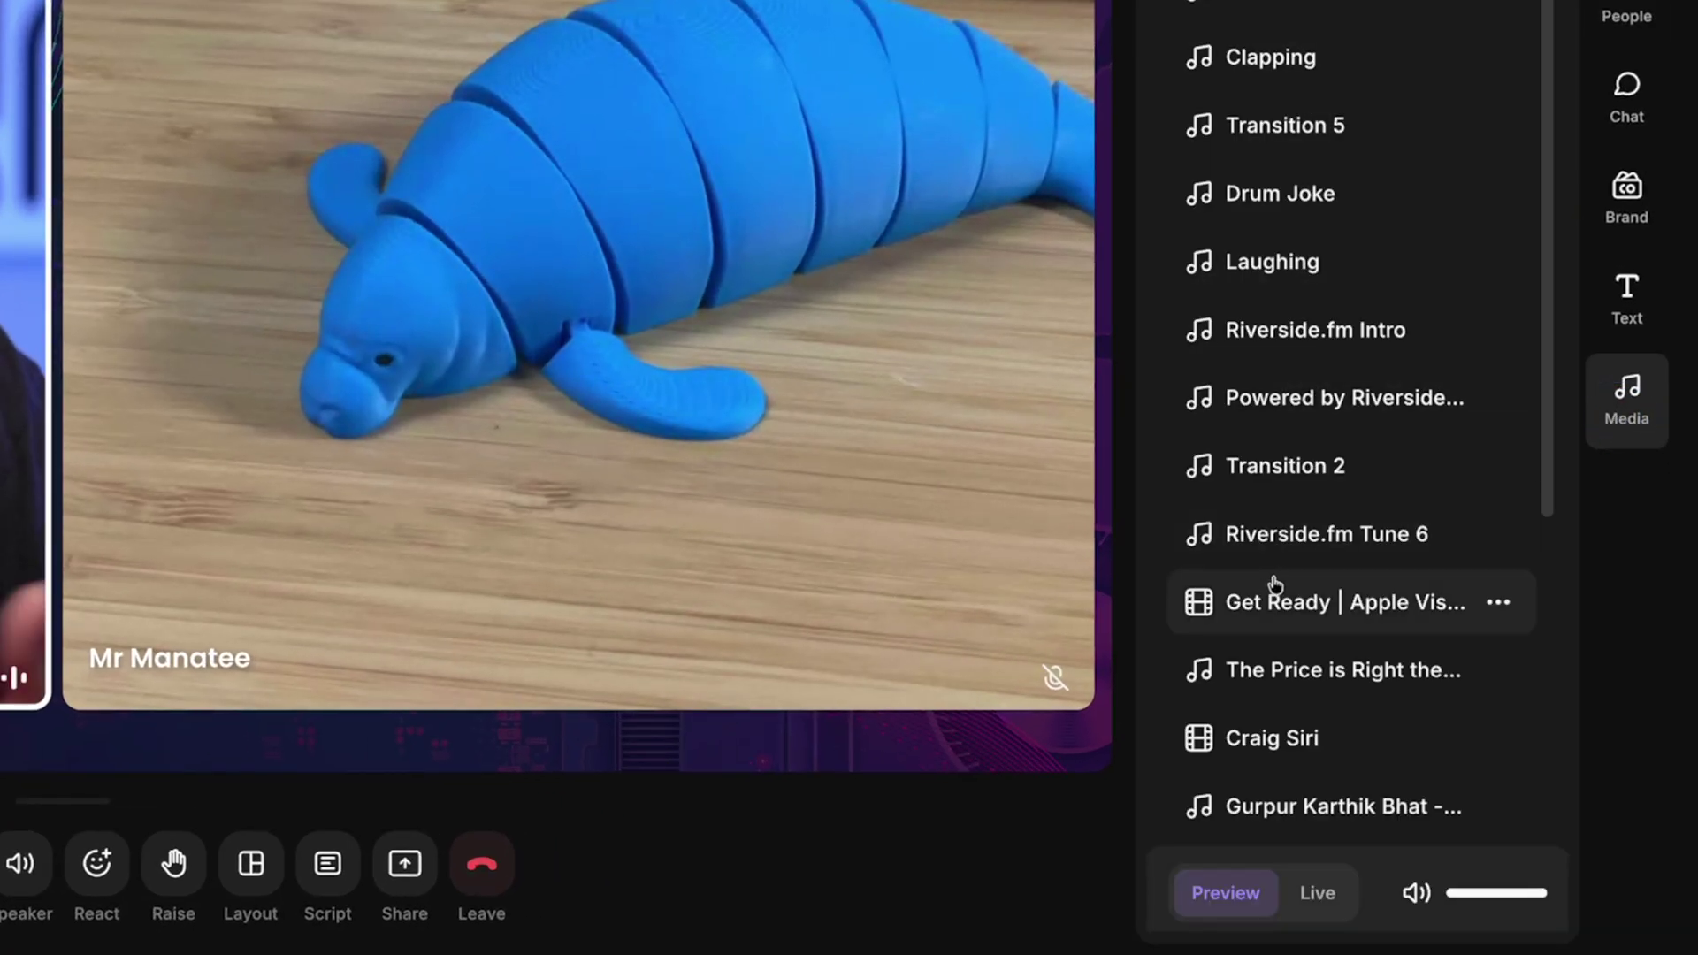
click(1292, 601)
click(1317, 892)
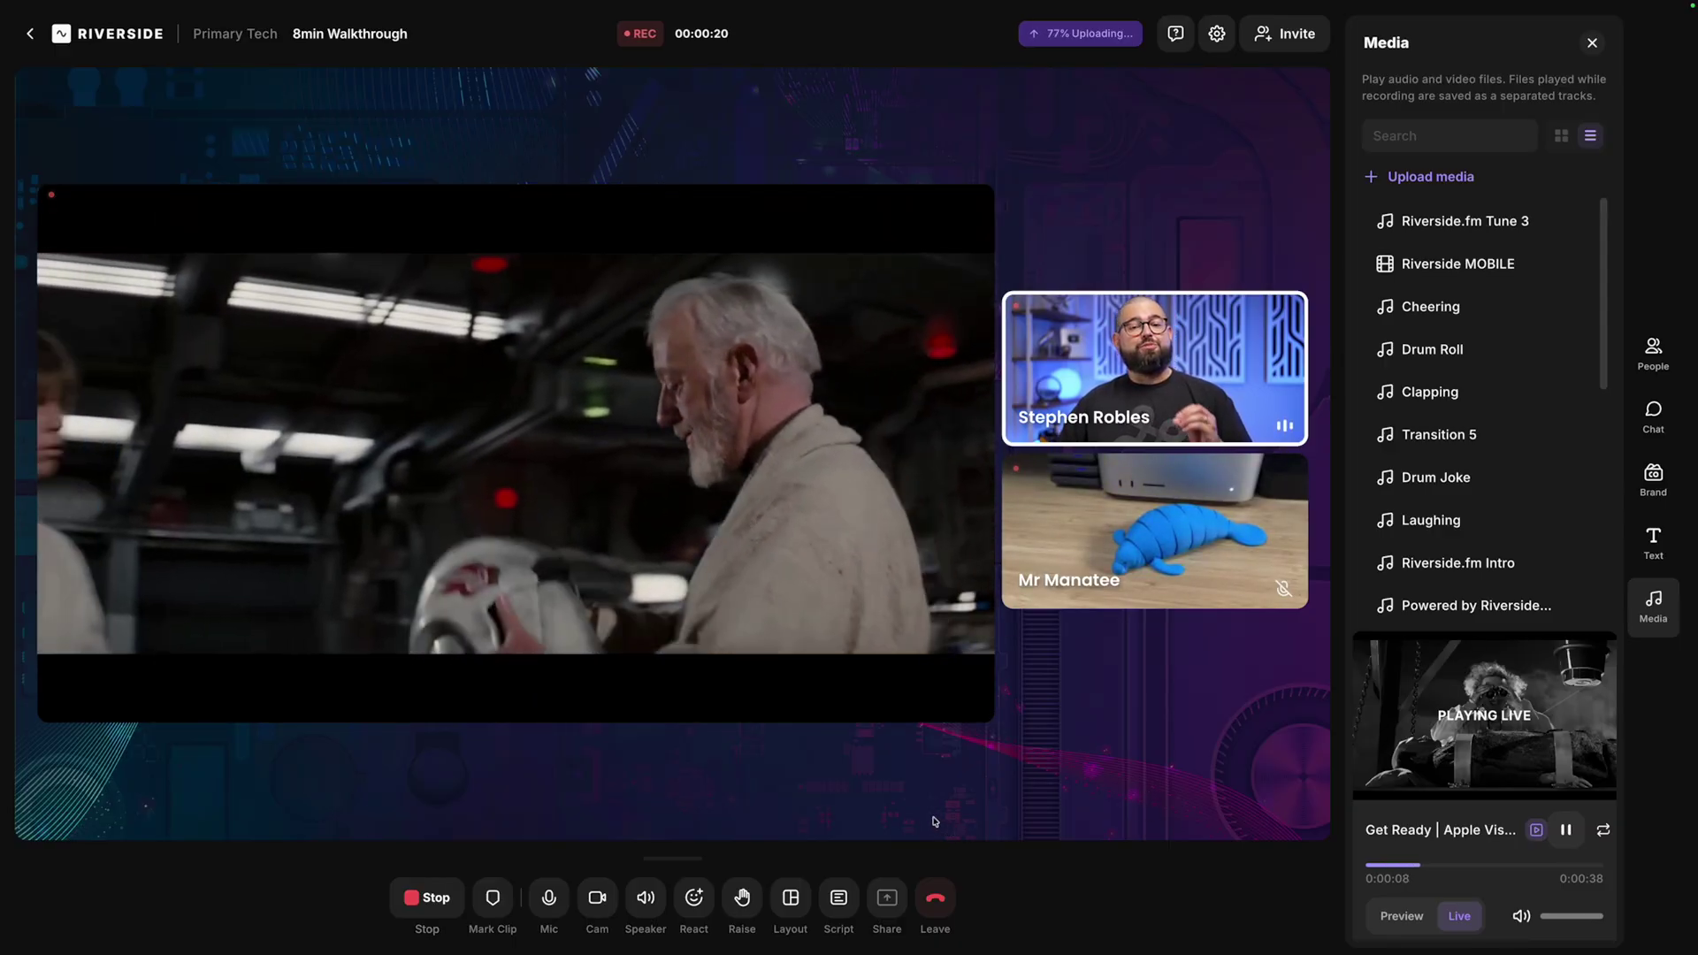
Try the clip-beside-host and full-frame layouts, finishing on the large stage with two side tiles.
click(799, 908)
click(837, 827)
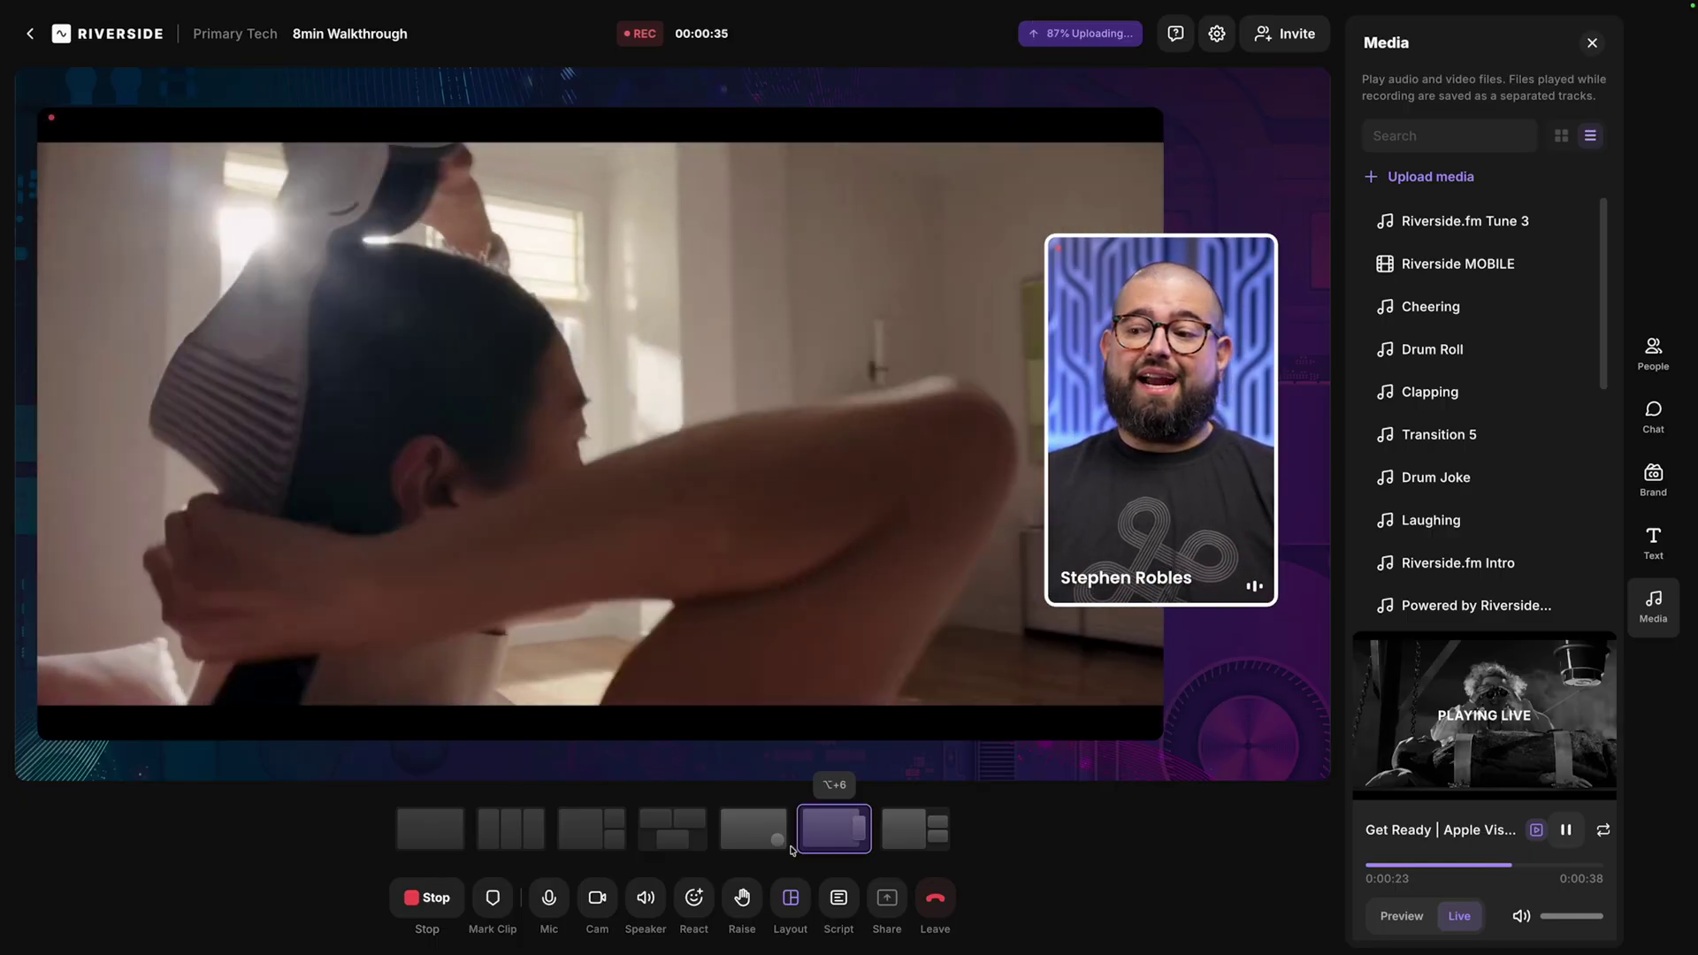
click(771, 848)
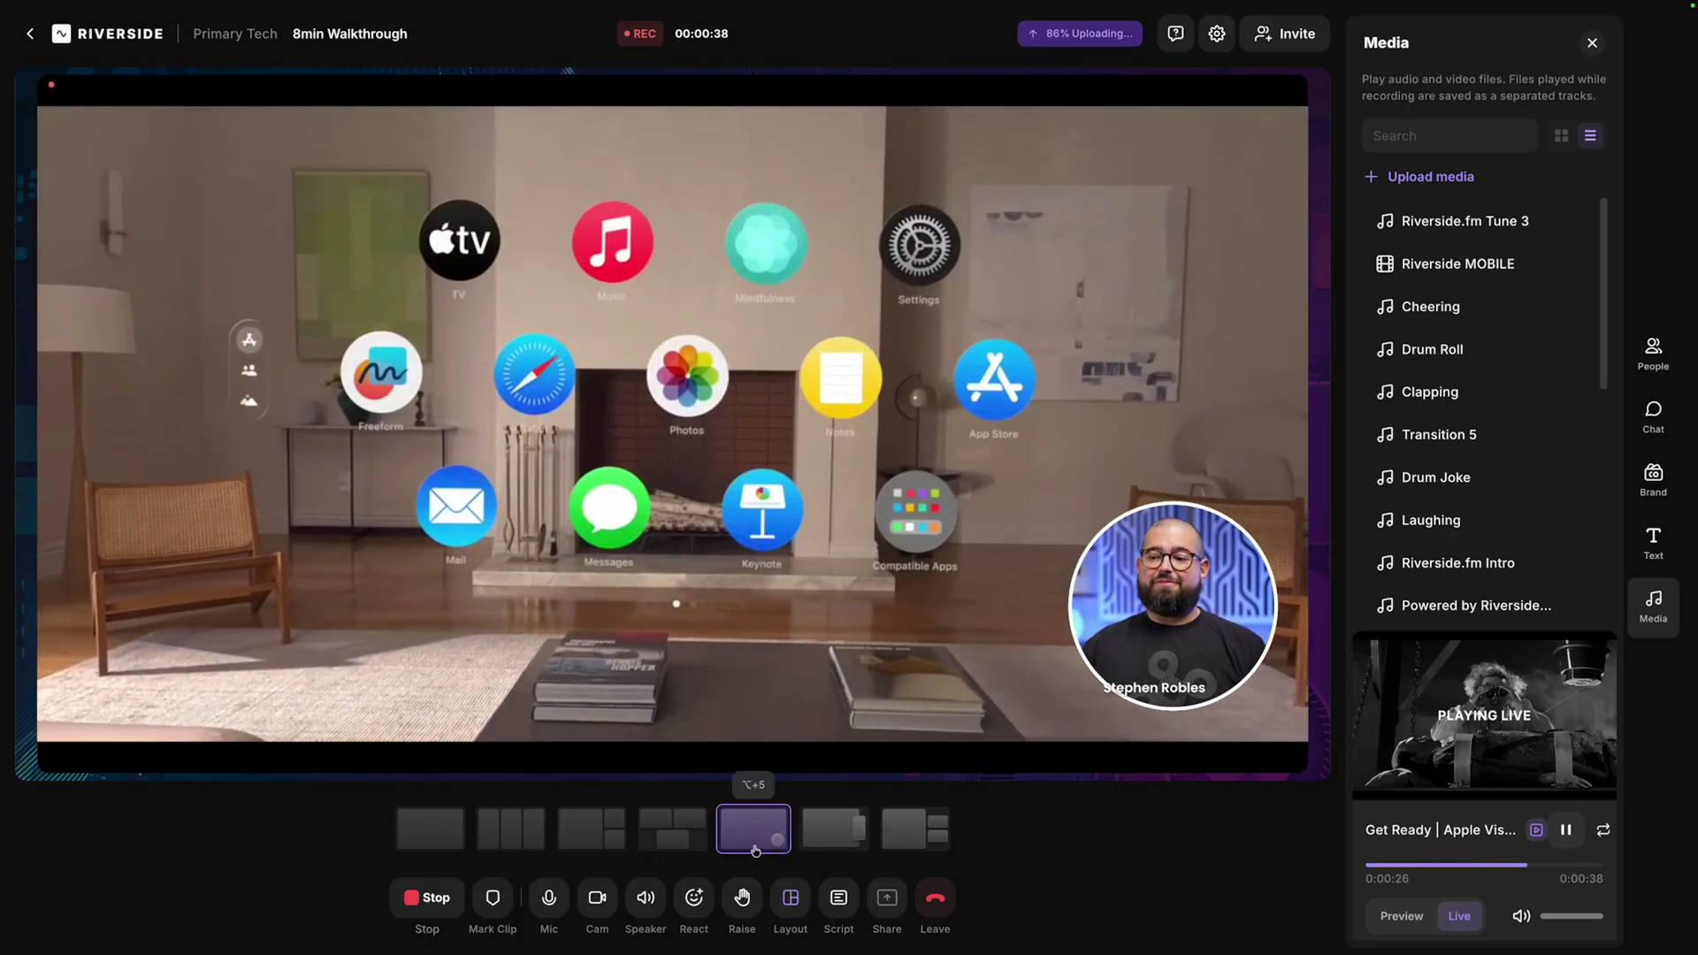
click(890, 837)
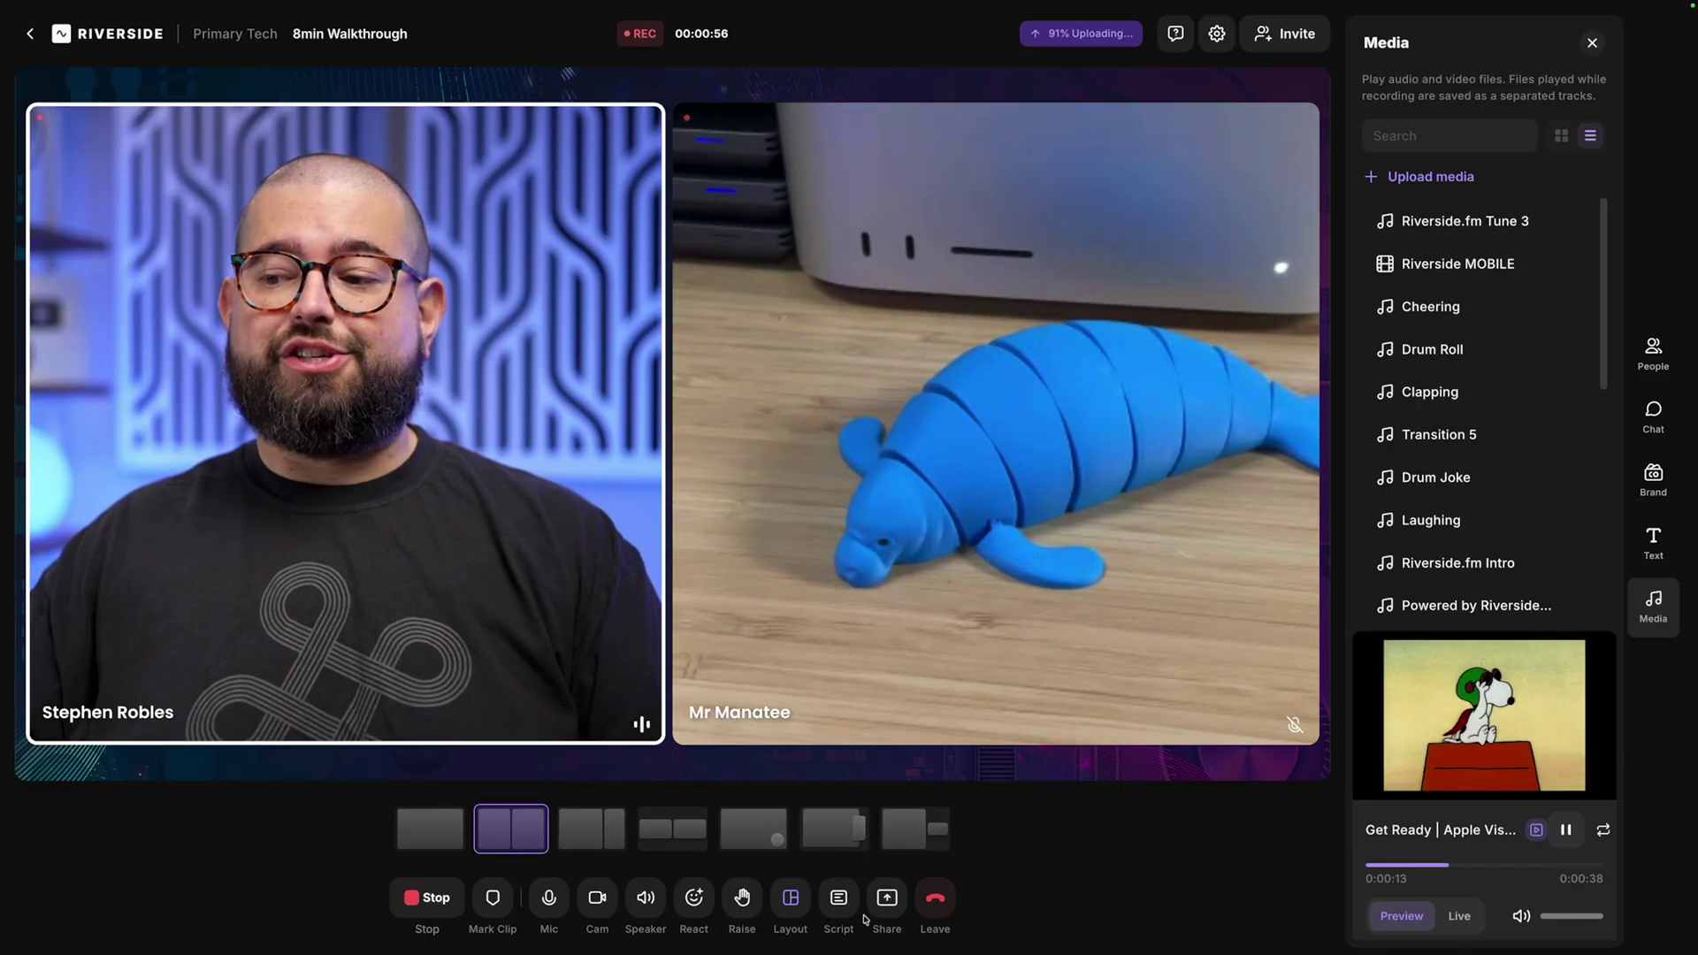
click(887, 898)
Share the entire second screen into the recording, check branding options, then stop recording.
click(849, 789)
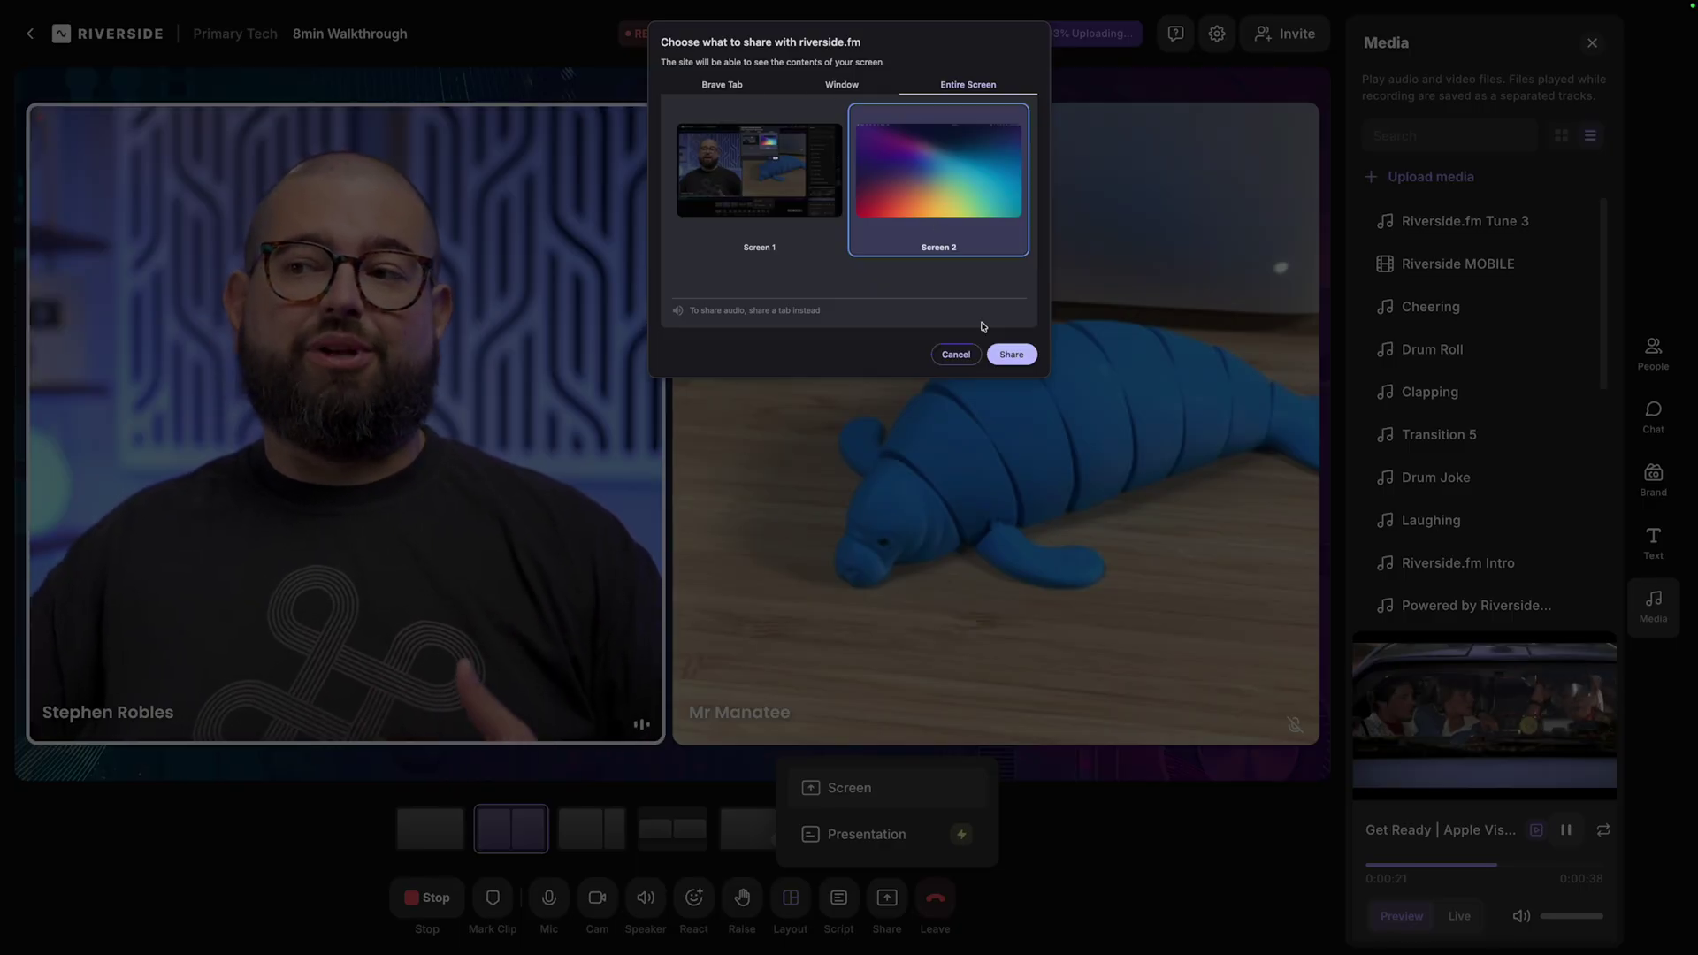
click(1009, 353)
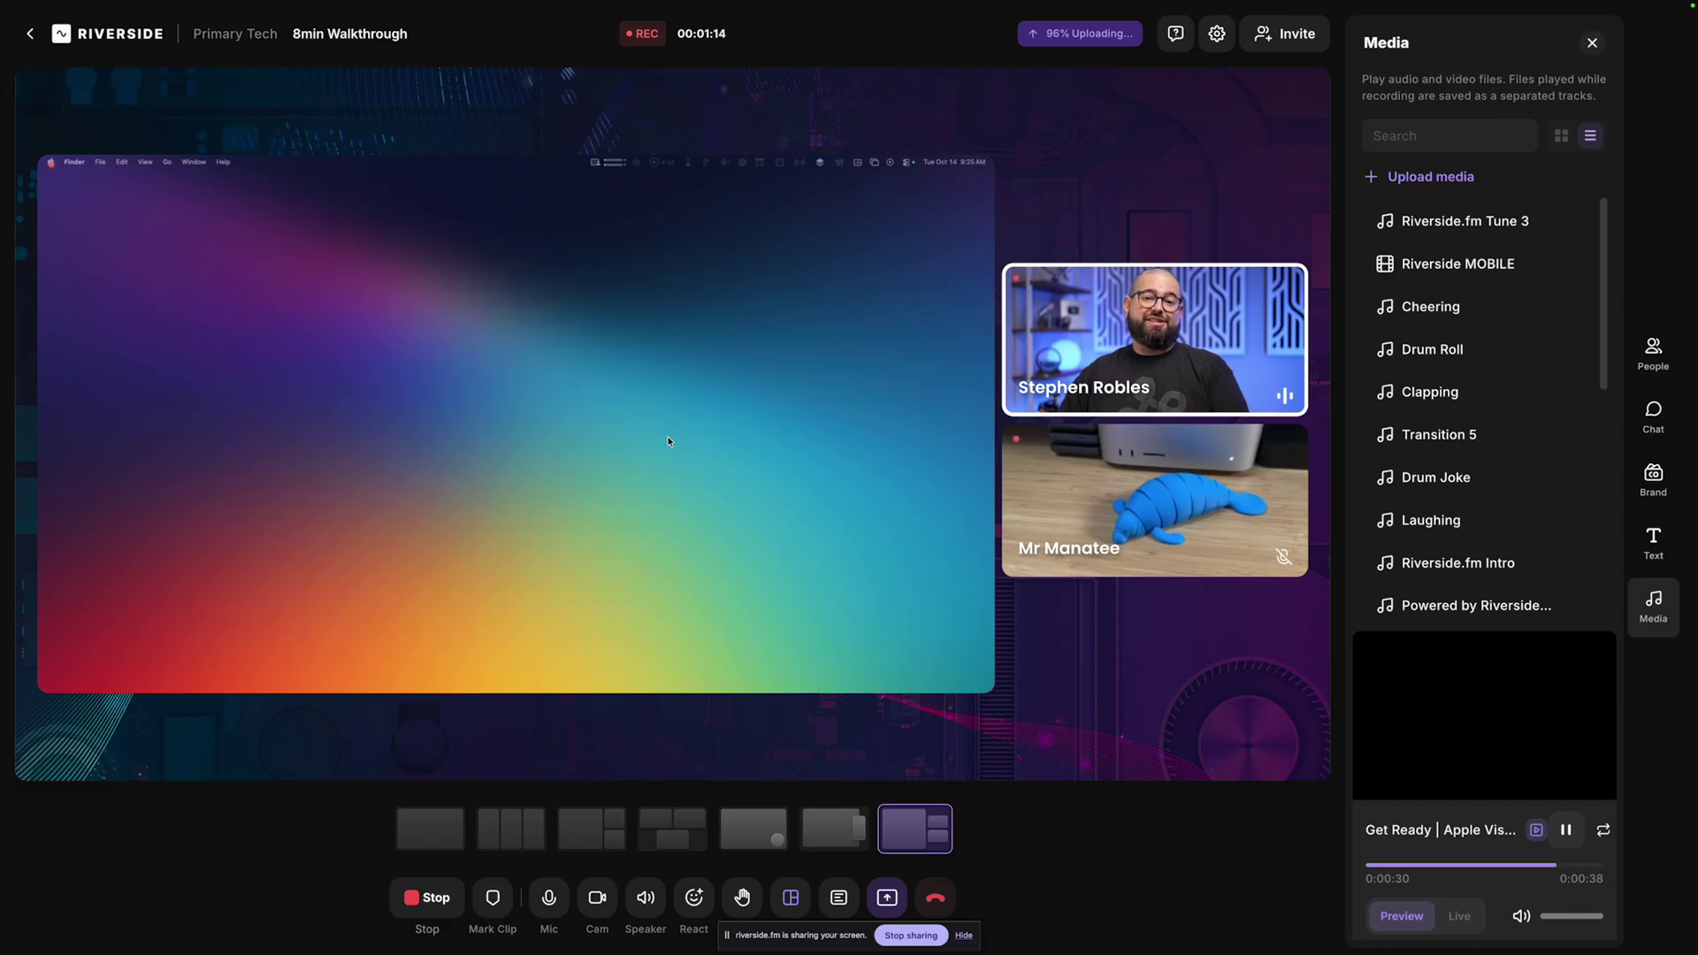
click(1653, 481)
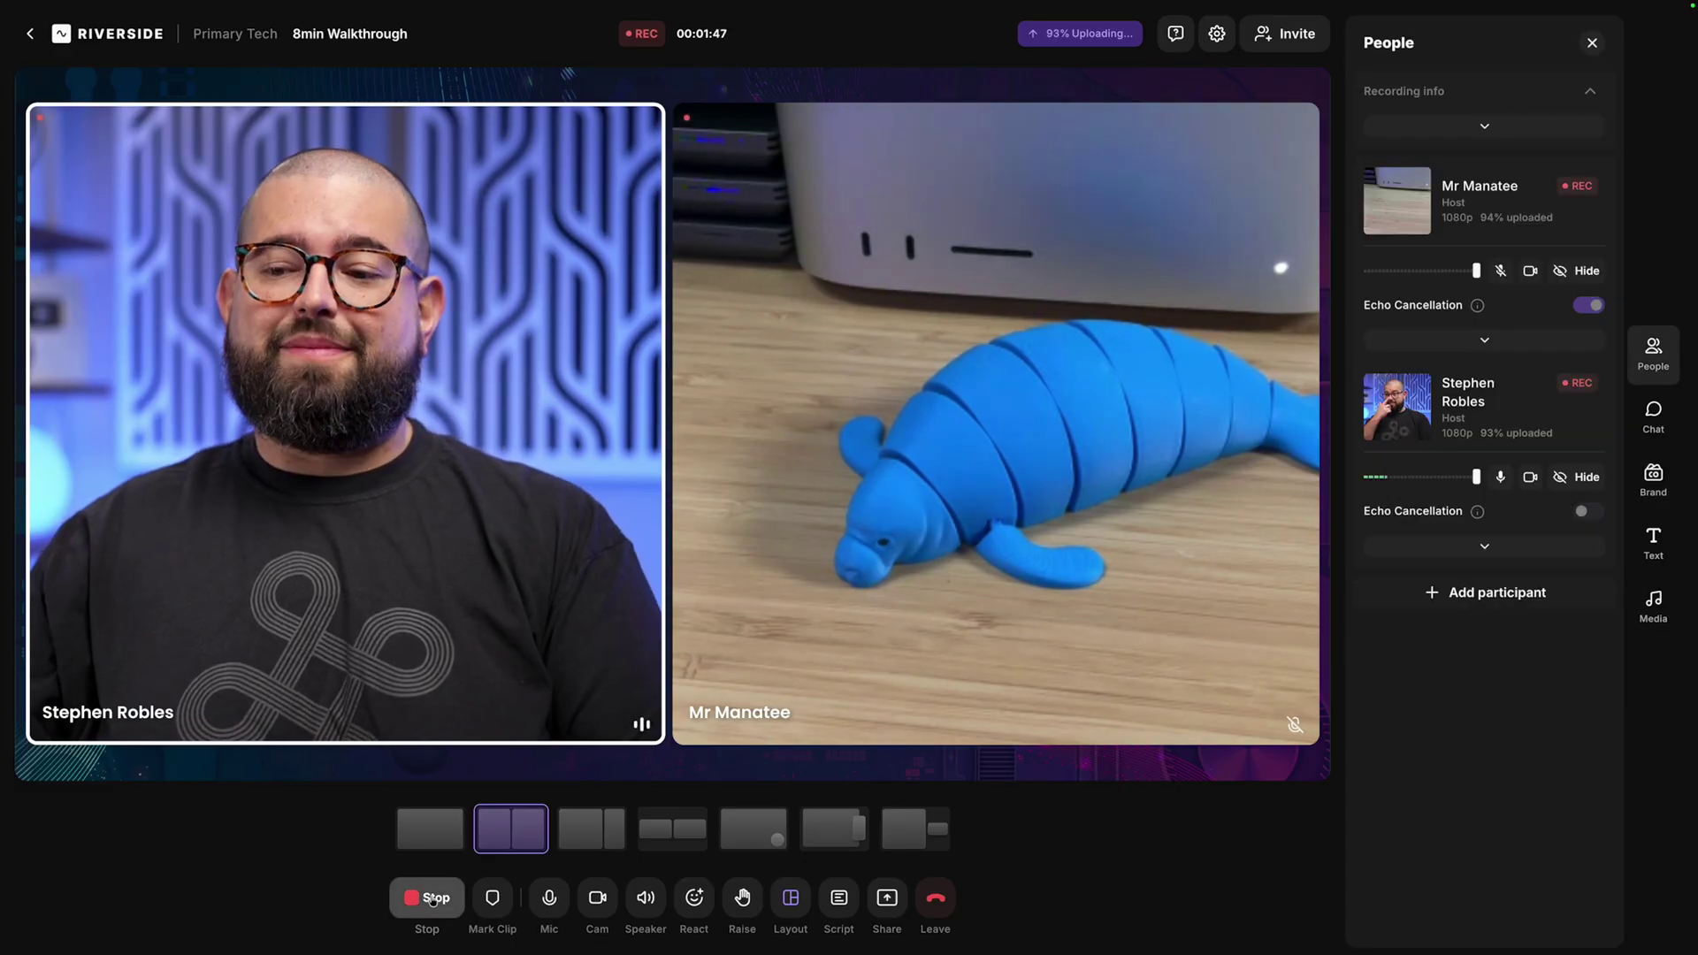
click(427, 897)
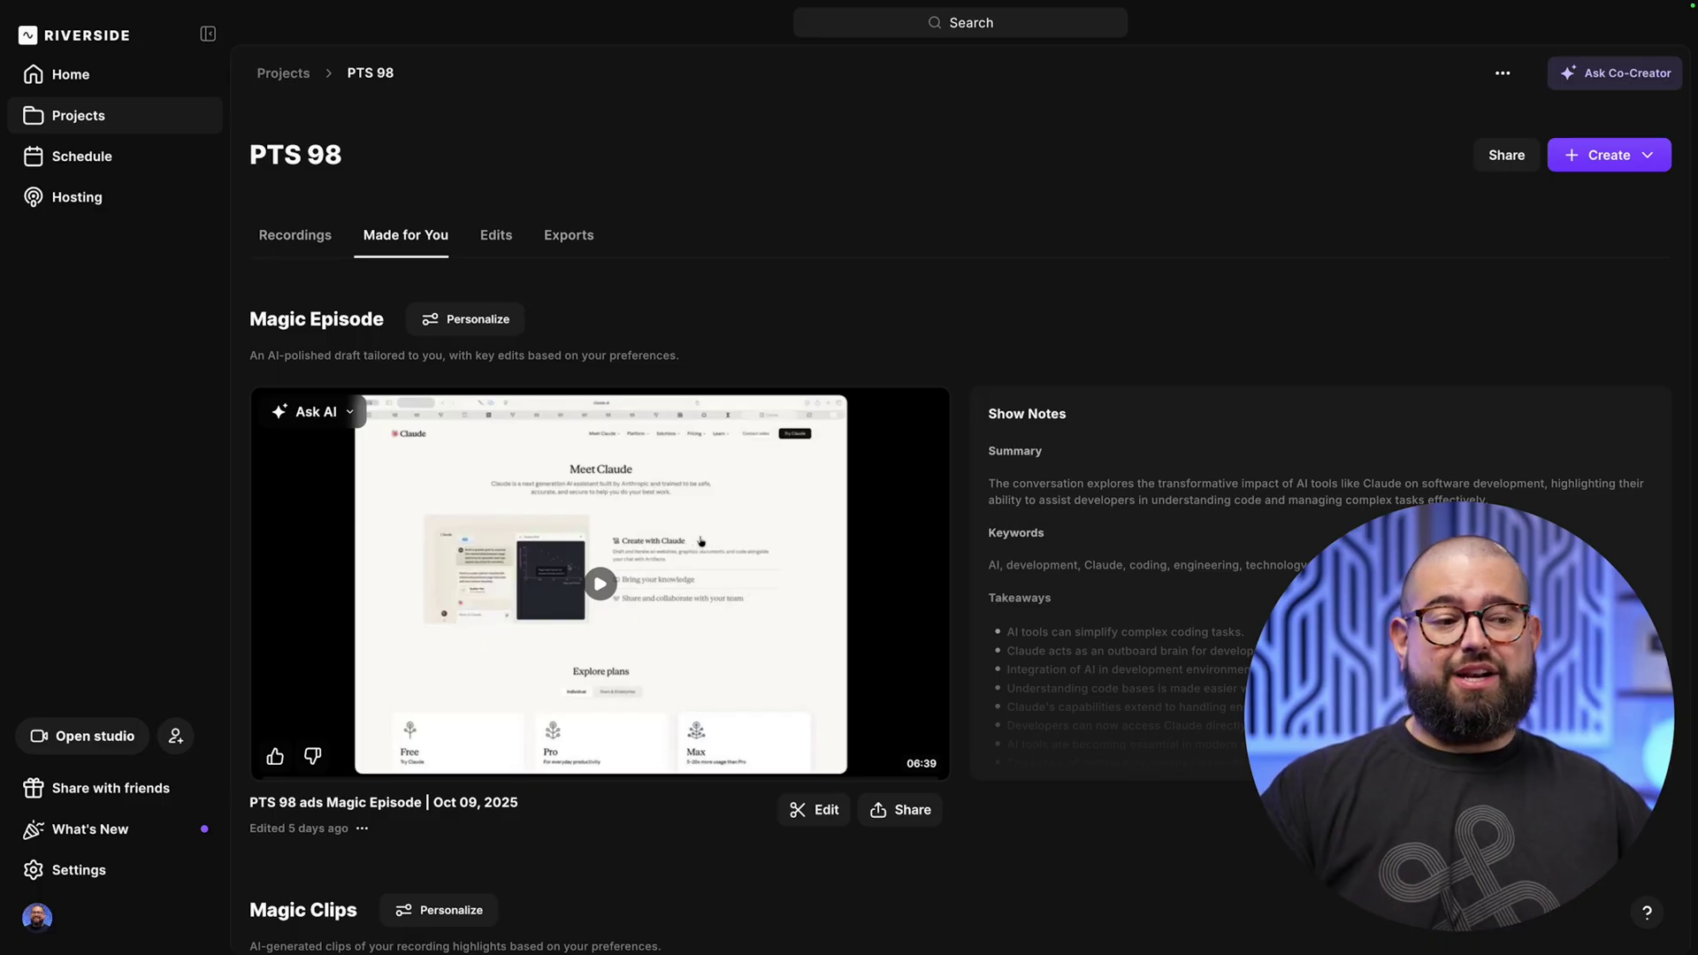
Scroll down the Made for You page past the Magic Episode to the Magic Clips.
scroll(701, 540, down, 8)
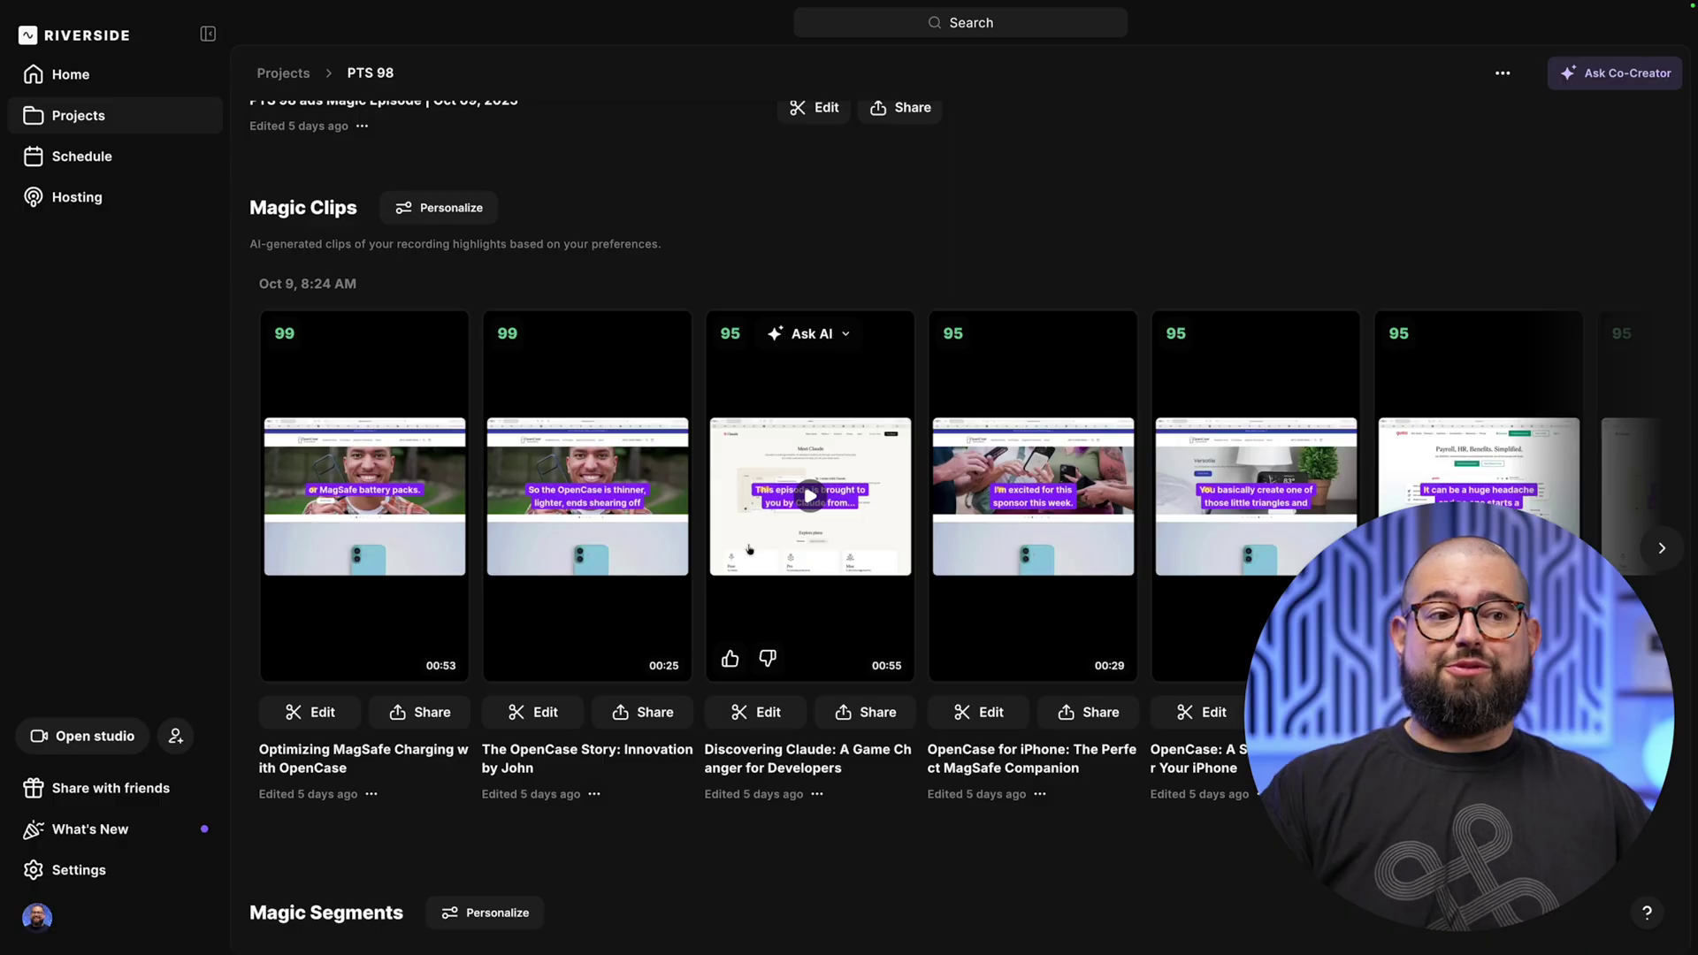
scroll(750, 550, down, 1)
scroll(750, 550, down, 8)
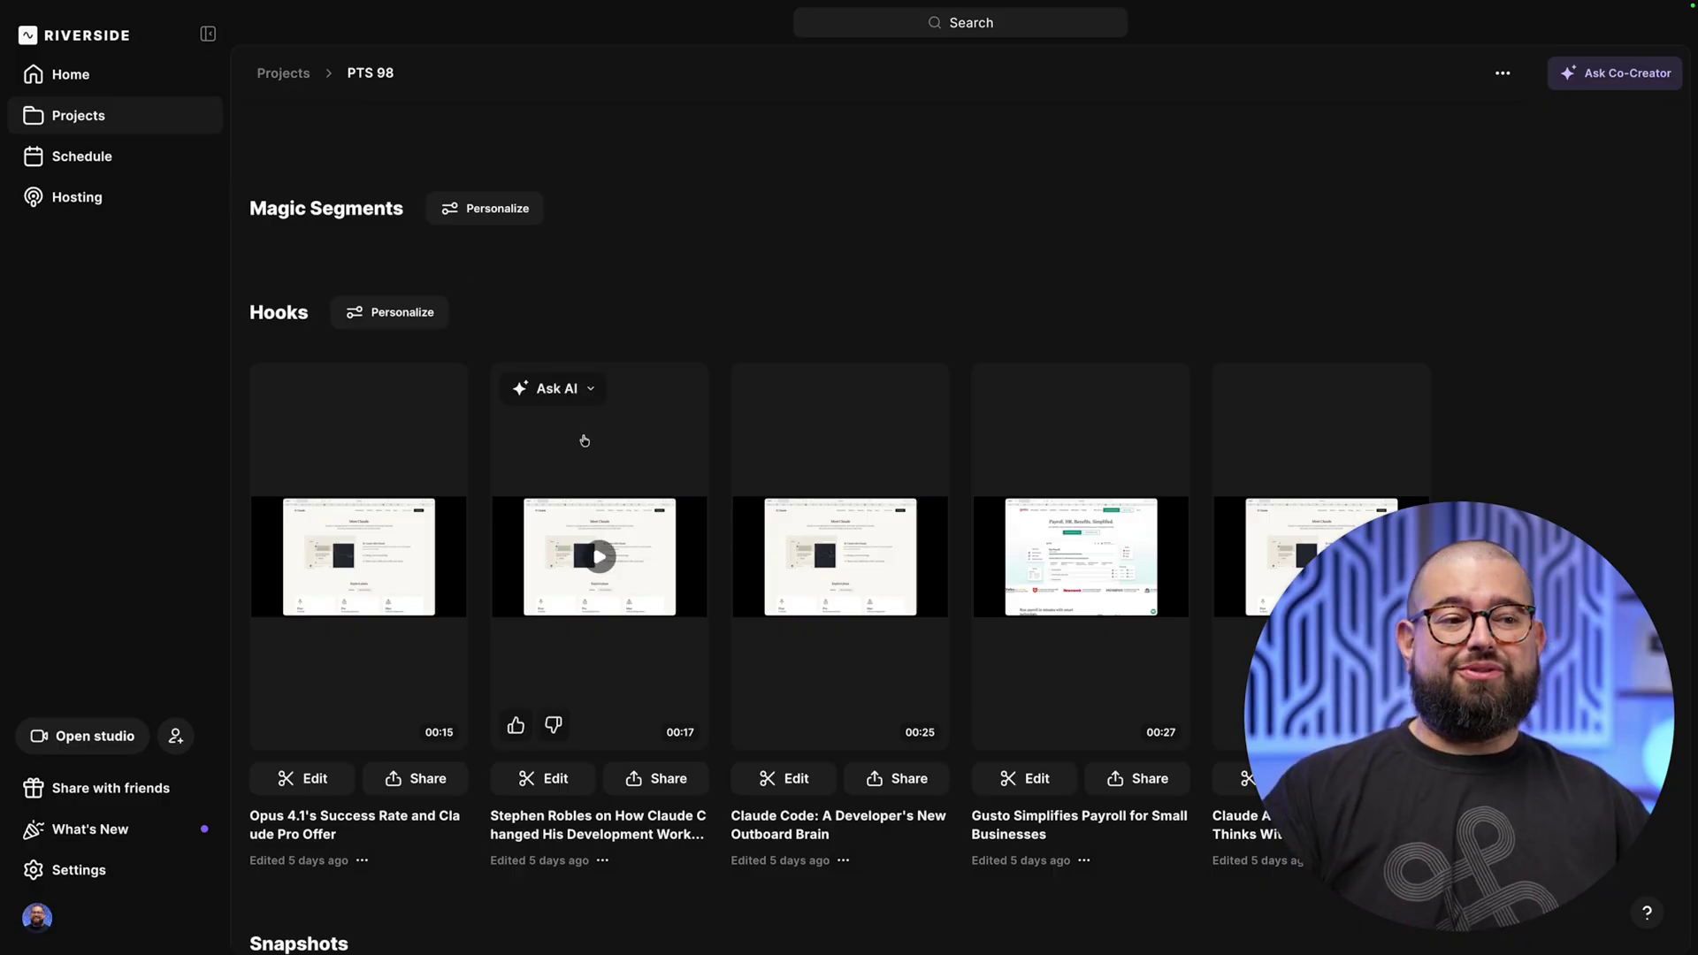
scroll(583, 440, down, 2)
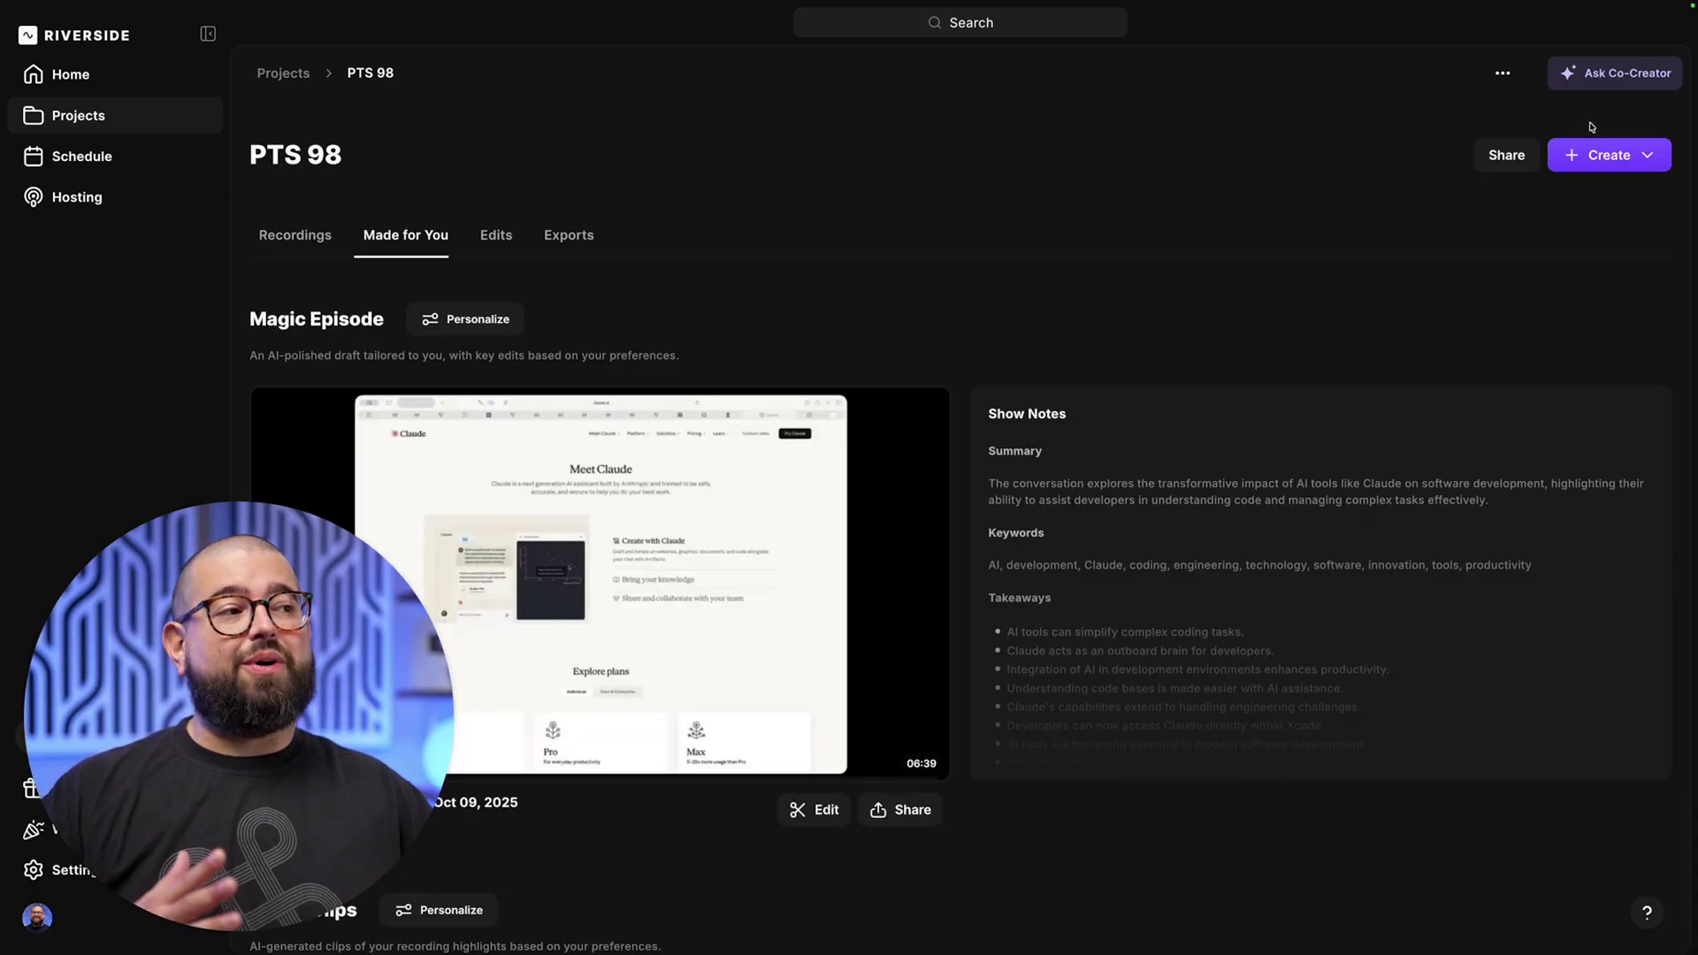
click(1603, 75)
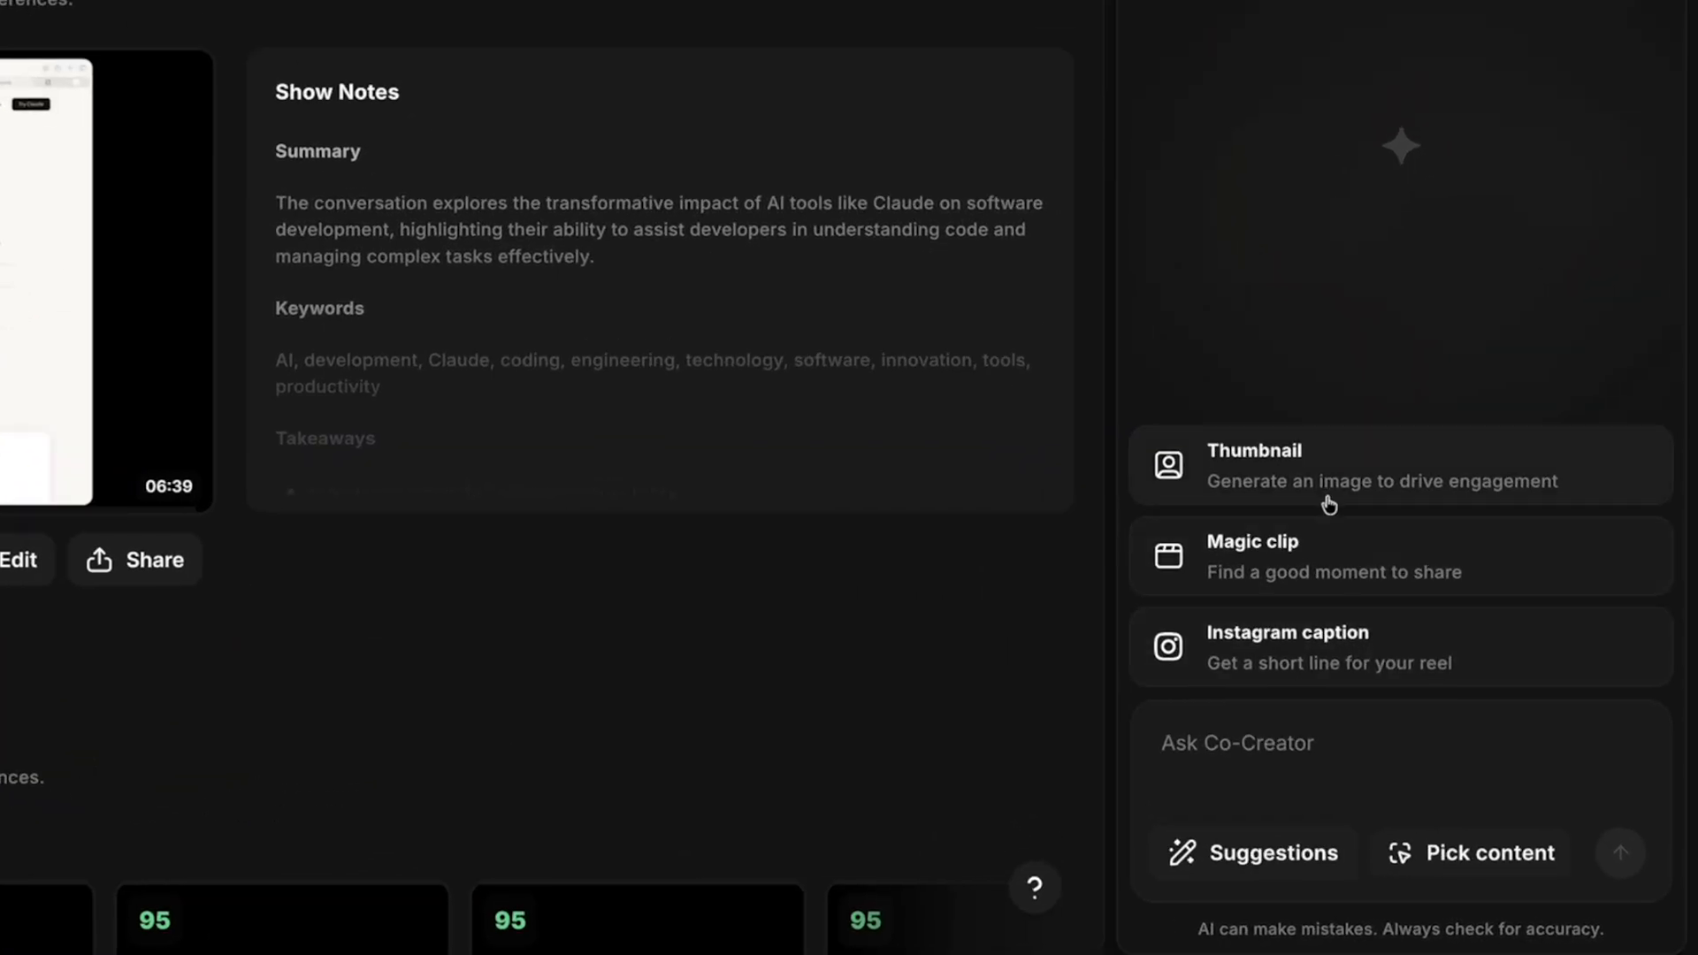
Have Co-Creator write a blog post for the PTS 98 episode.
click(1313, 880)
scroll(1369, 484, down, 2)
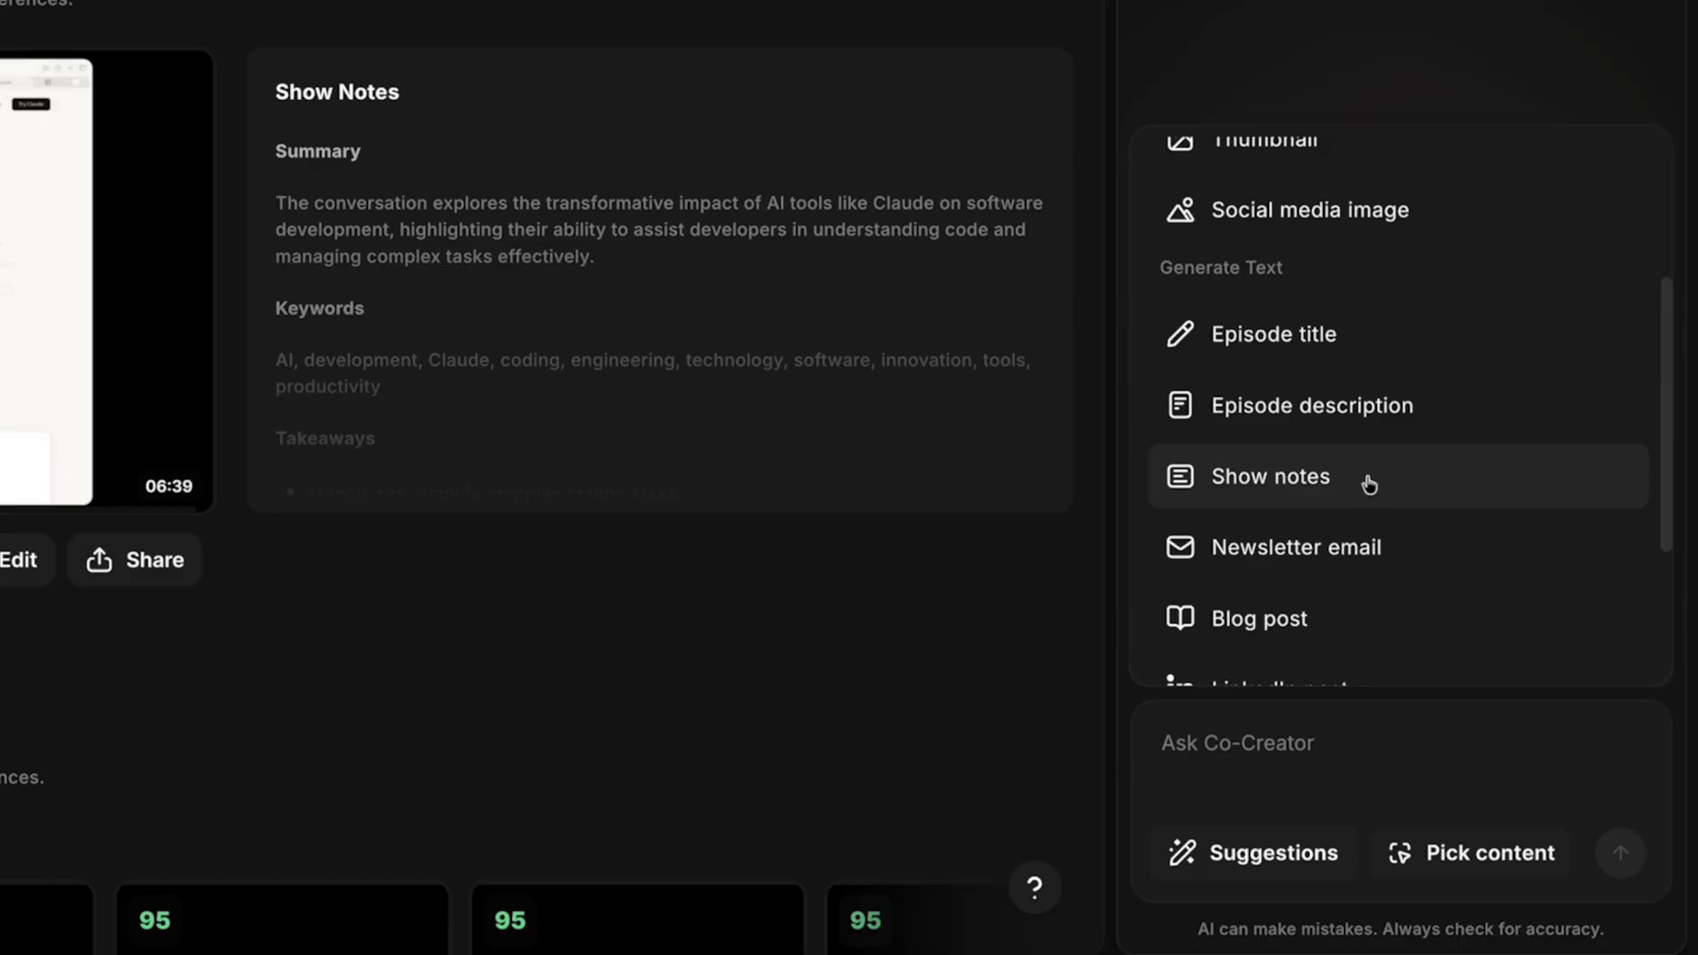
scroll(1367, 484, down, 3)
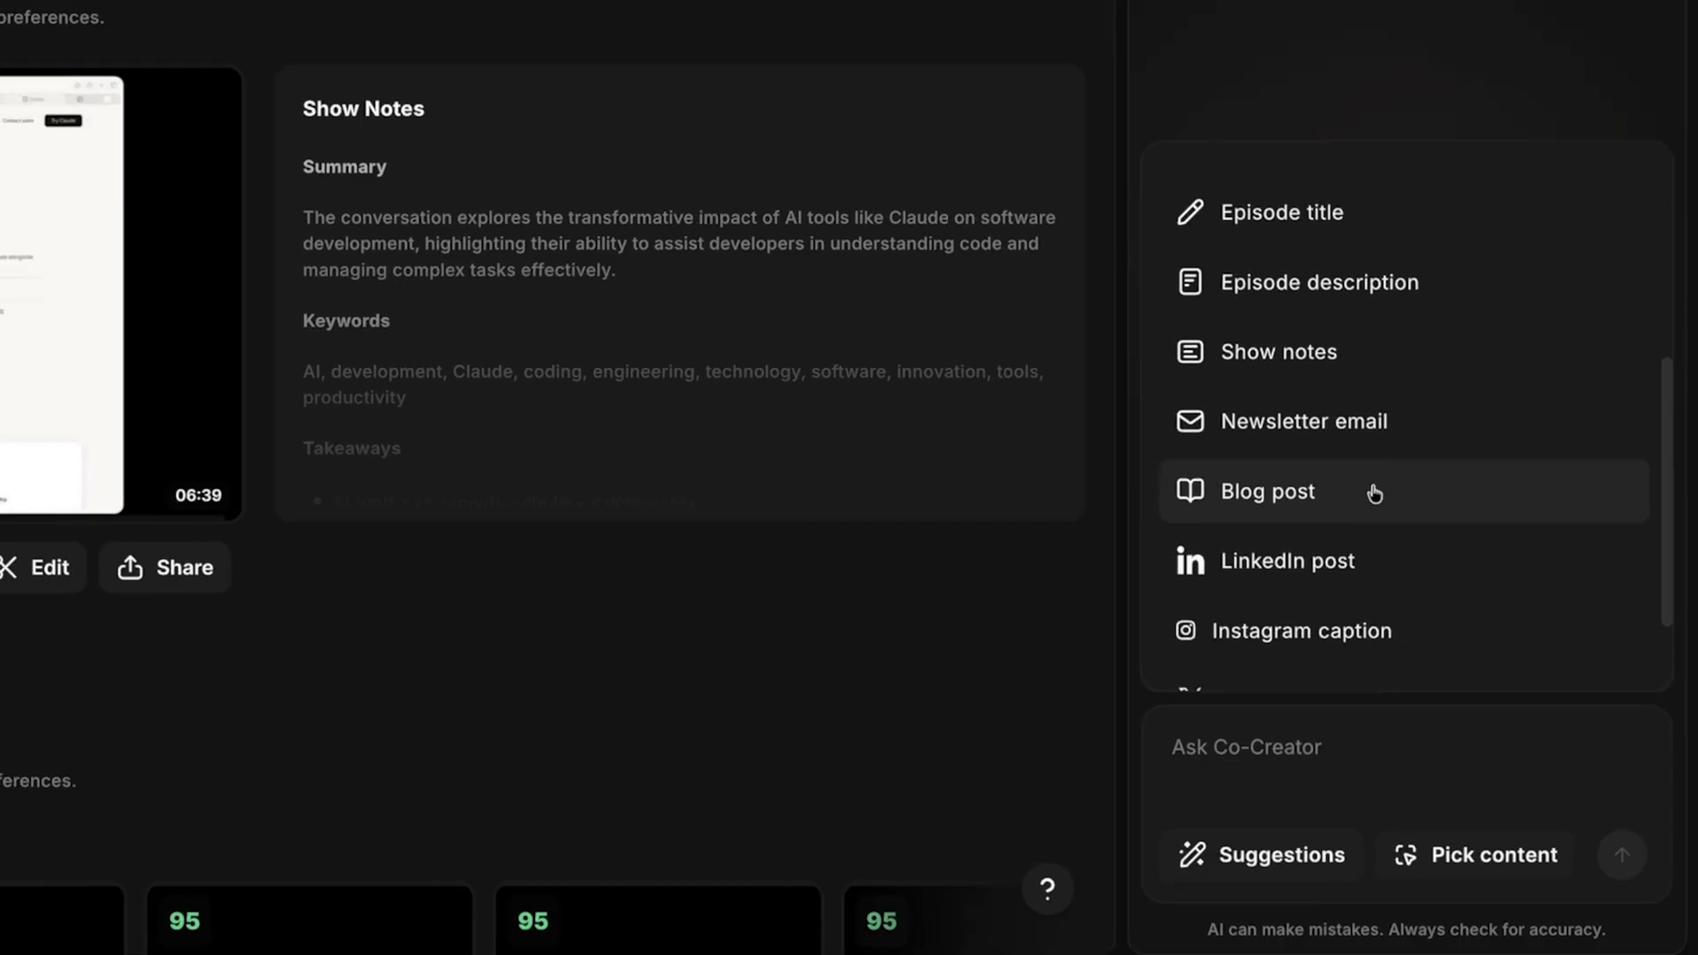
click(1370, 489)
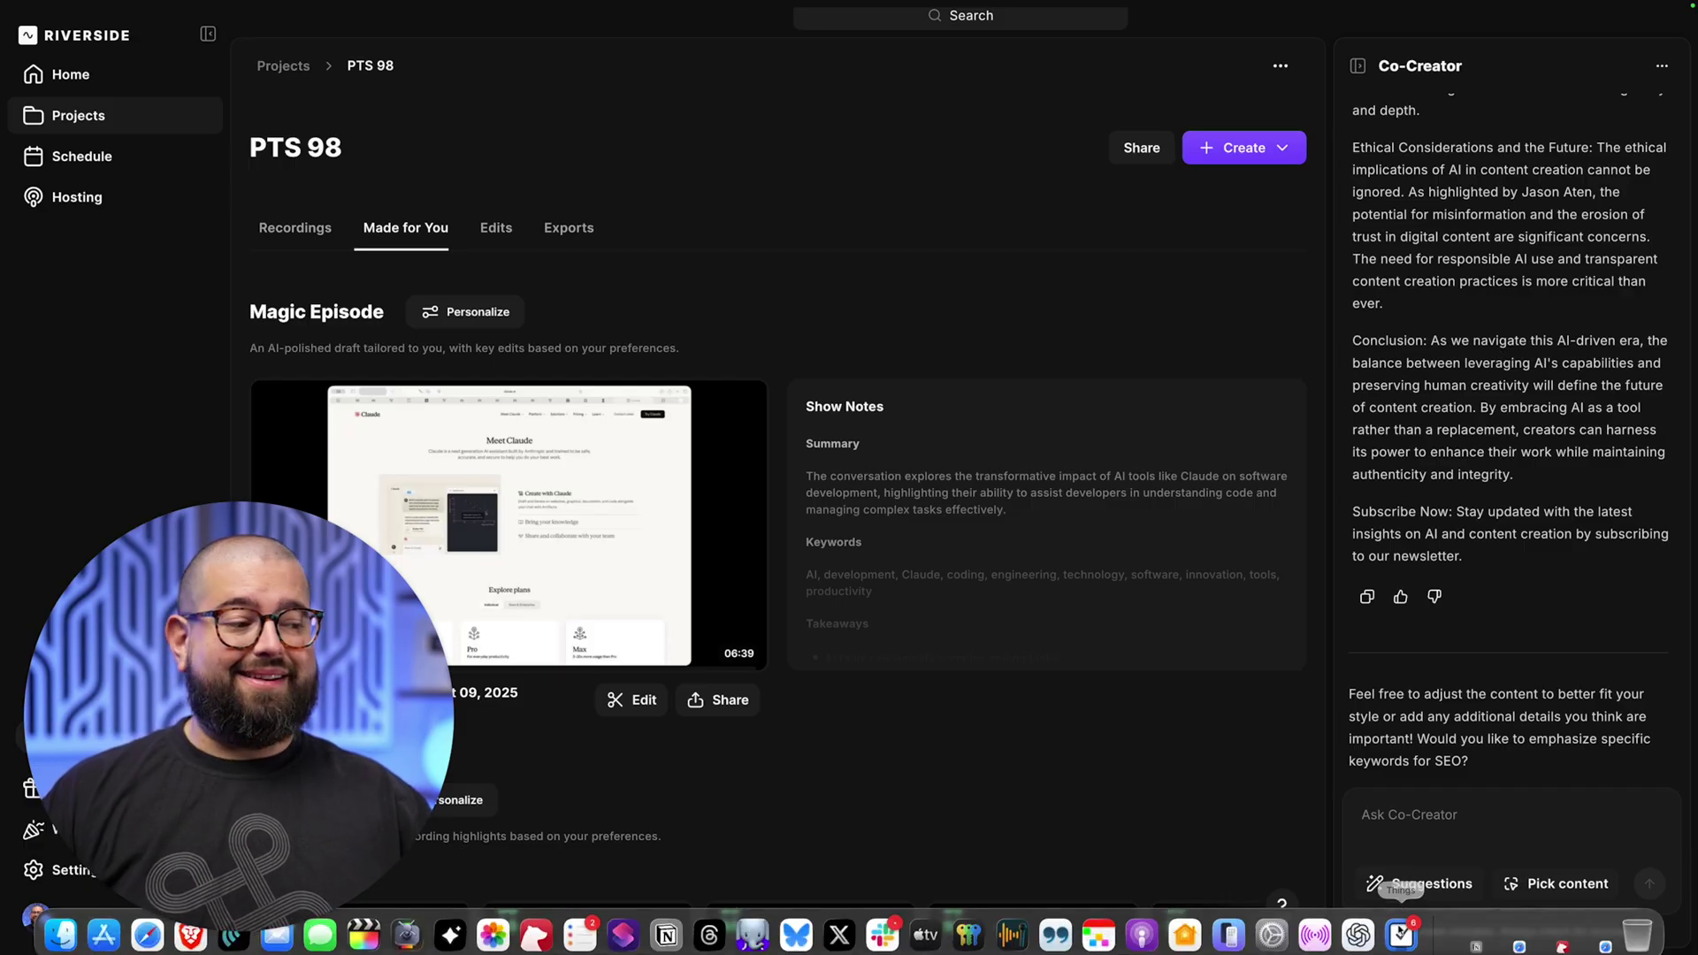
Ask Co-Creator for five episode title options, then close it to view the Recordings tab.
click(1430, 887)
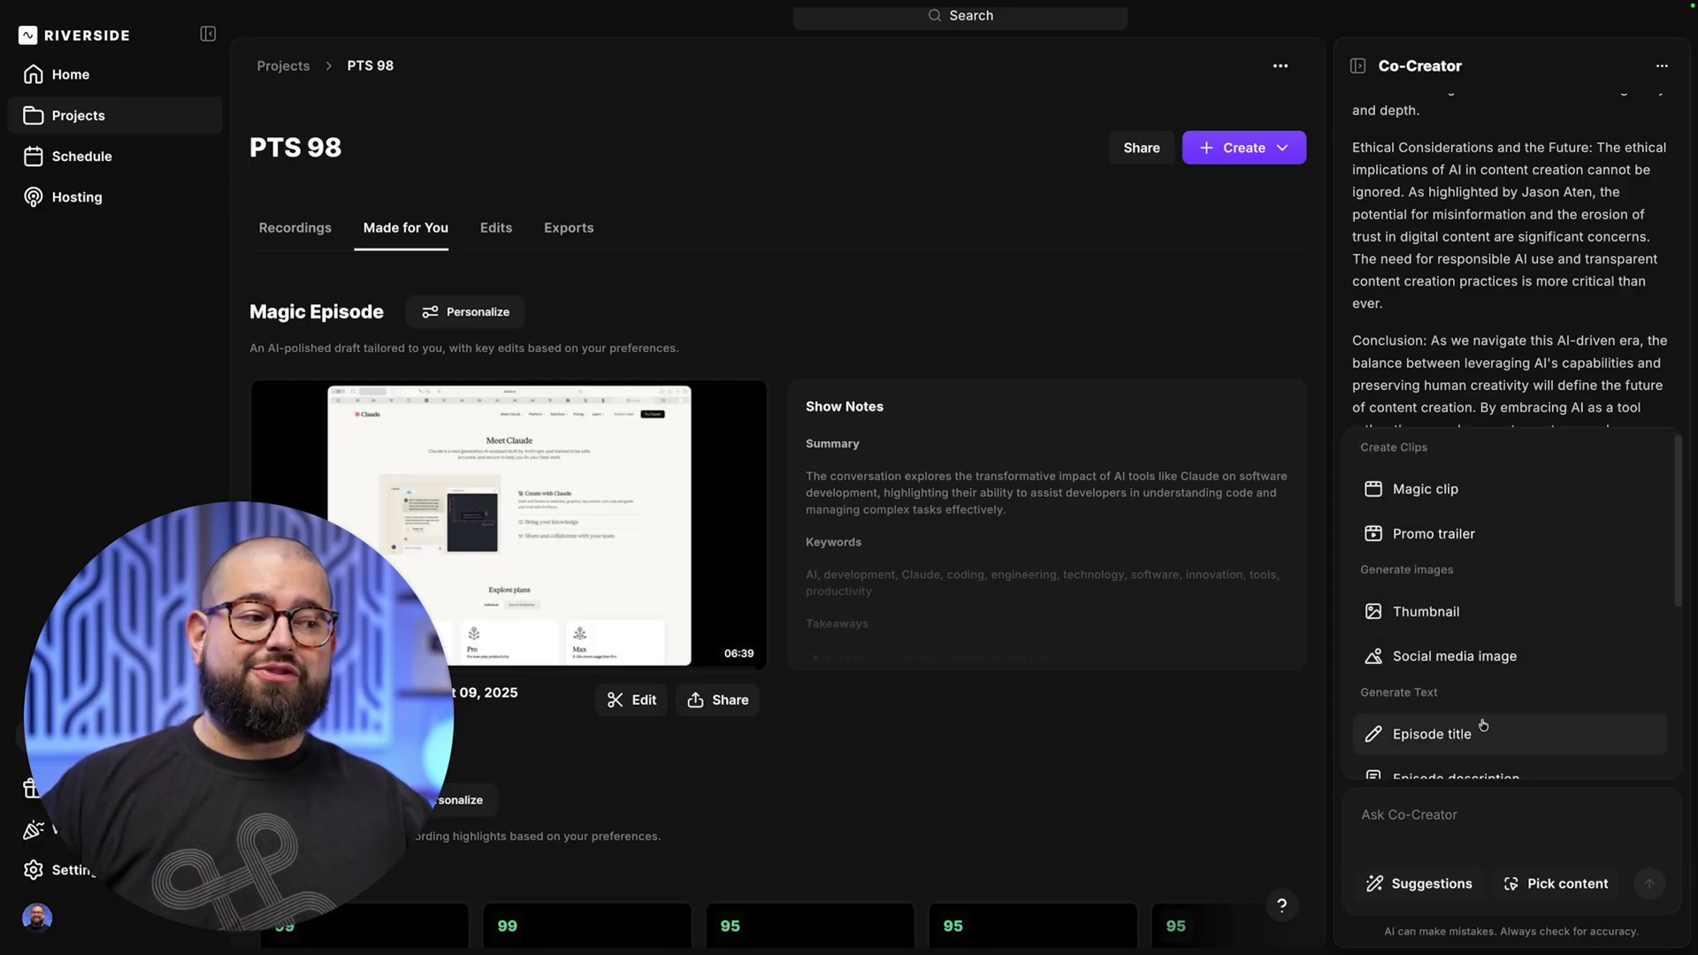
scroll(1481, 698, down, 3)
click(1451, 551)
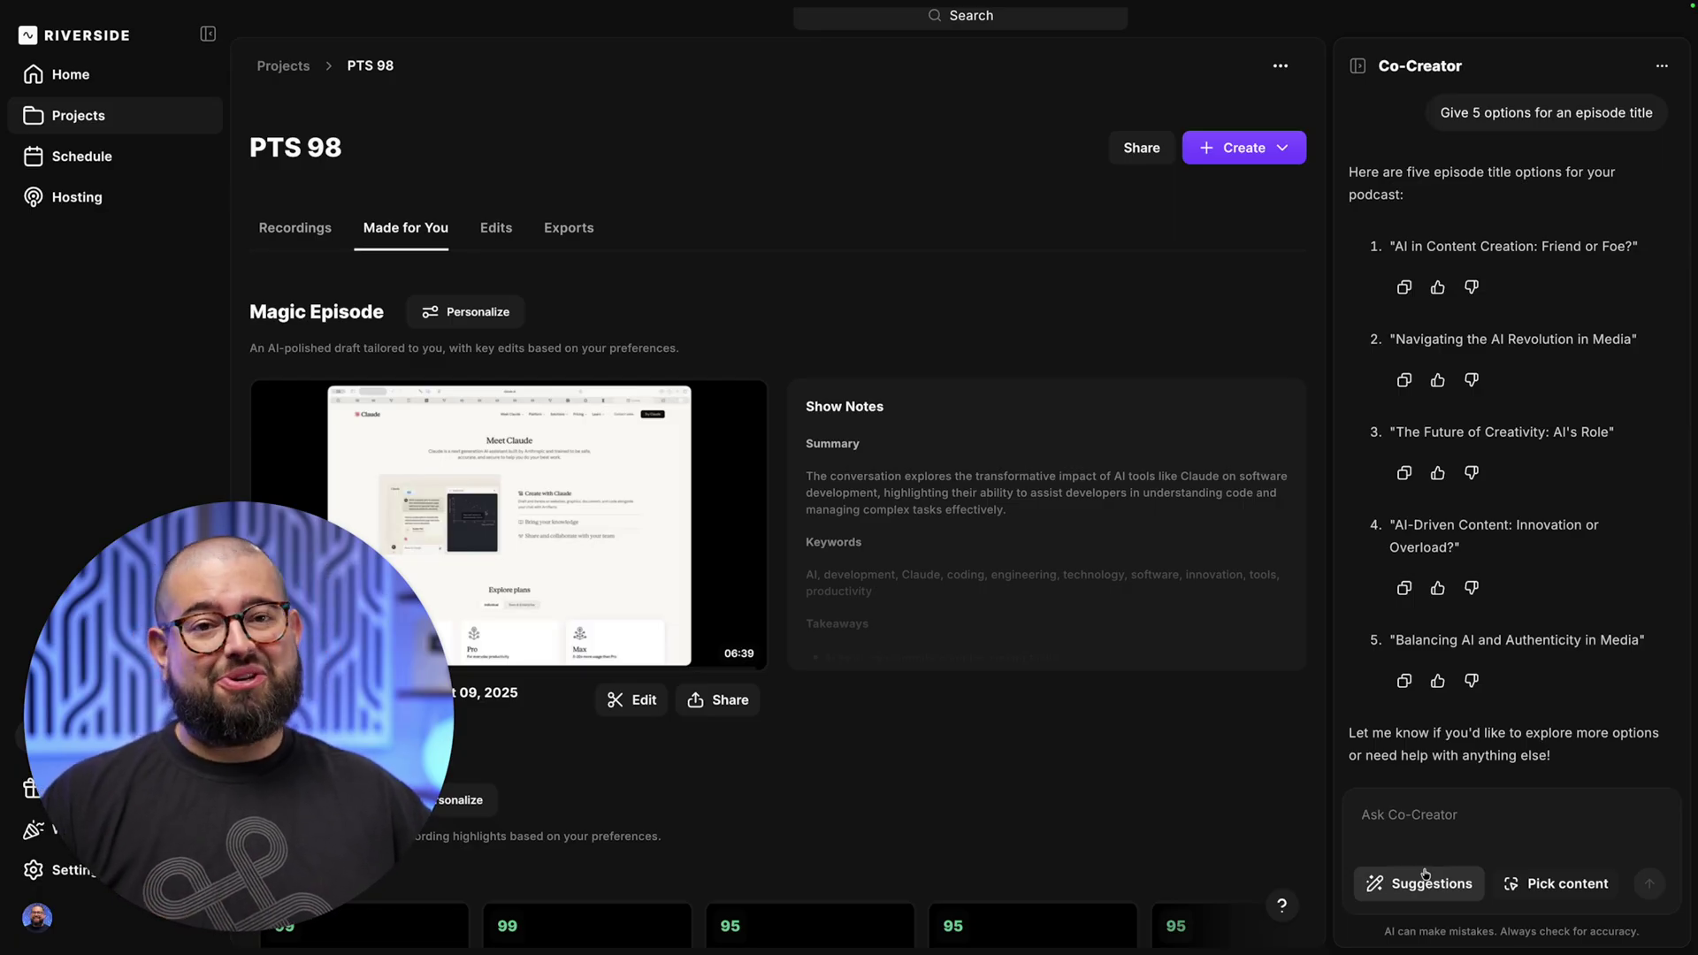
click(296, 228)
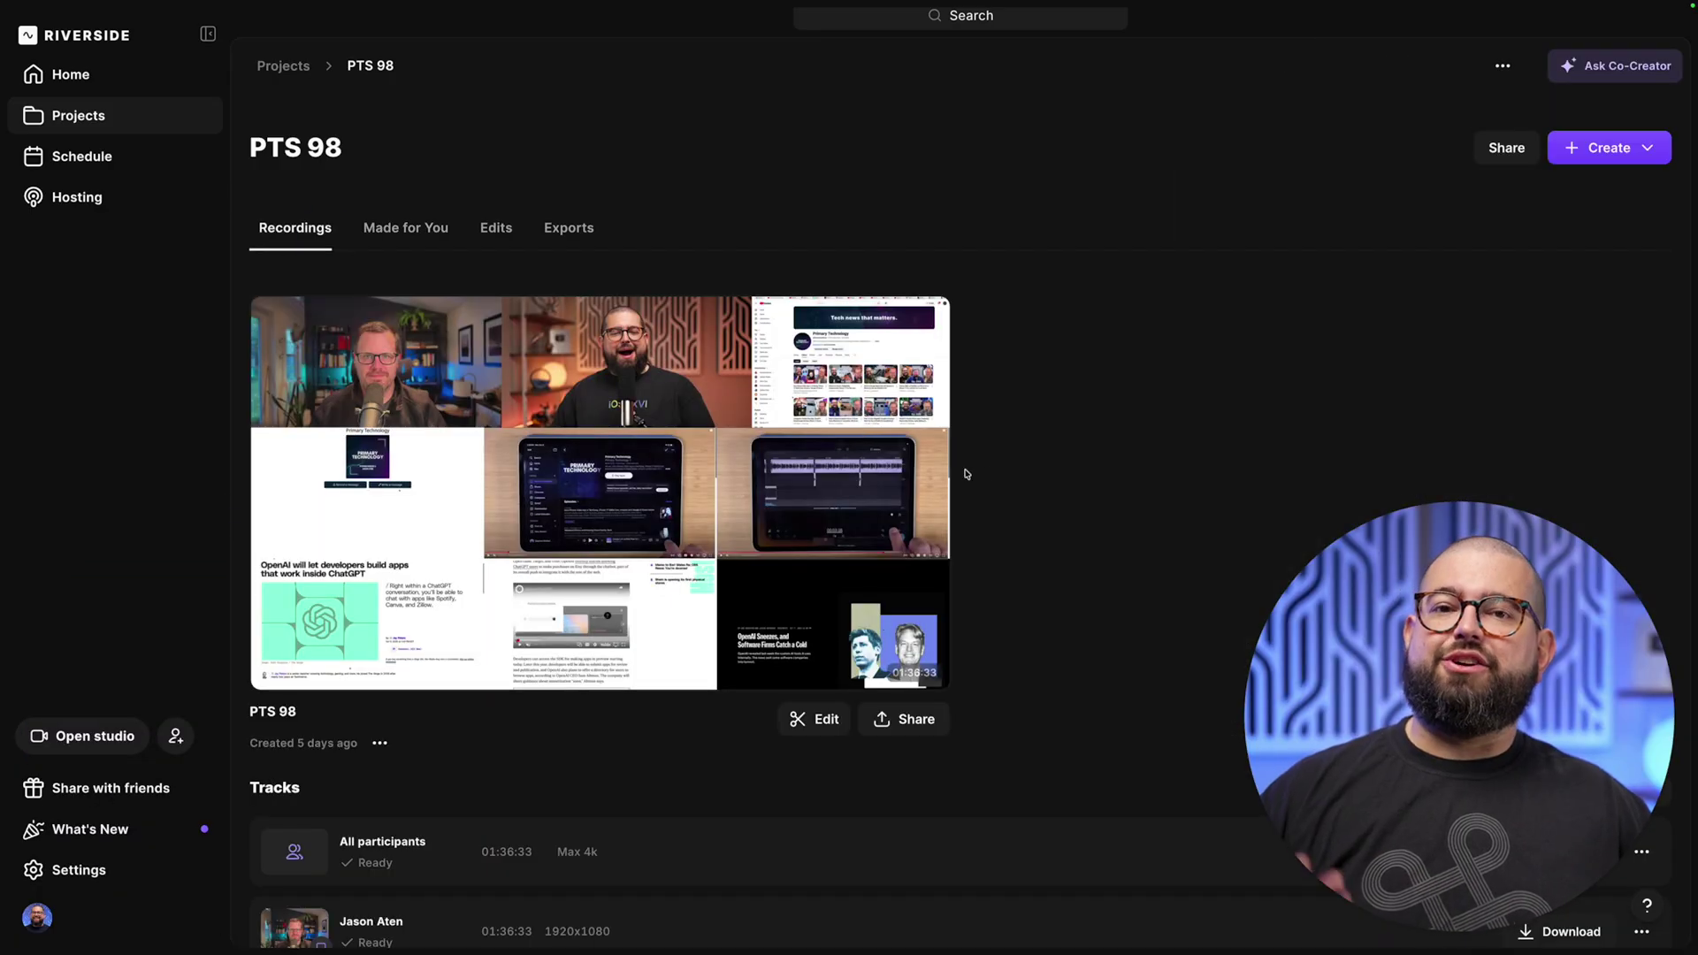
Check the download formats offered for the second participant's track in the Tracks list.
scroll(1147, 609, down, 6)
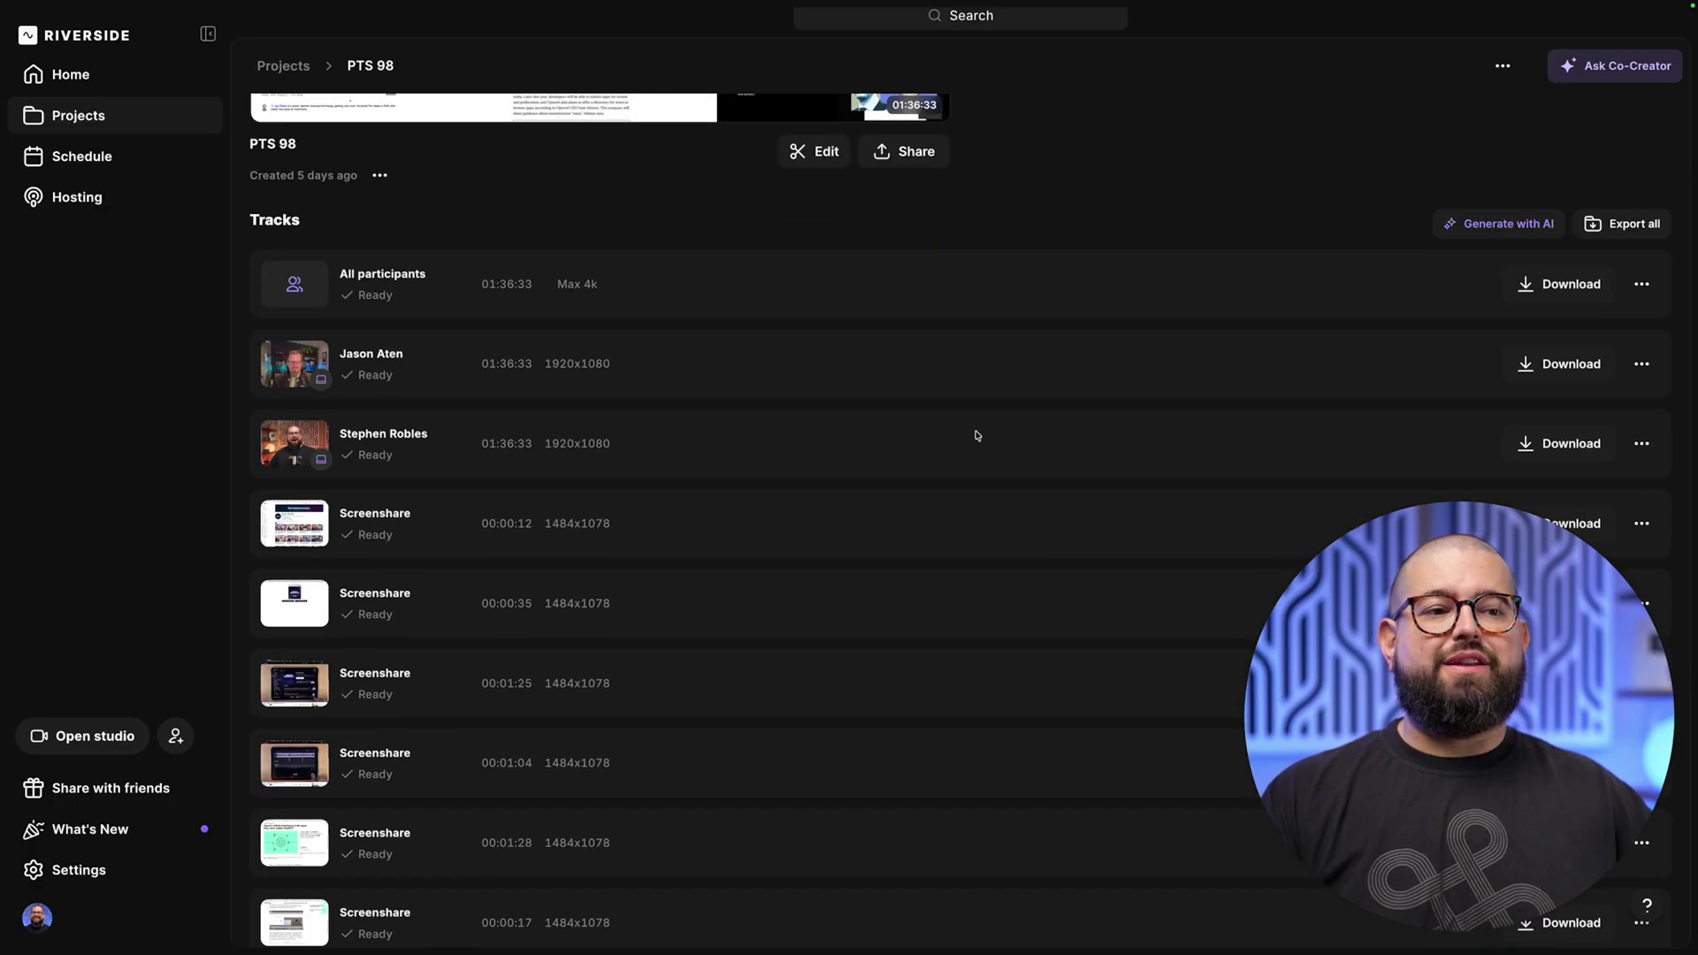
scroll(863, 376, down, 1)
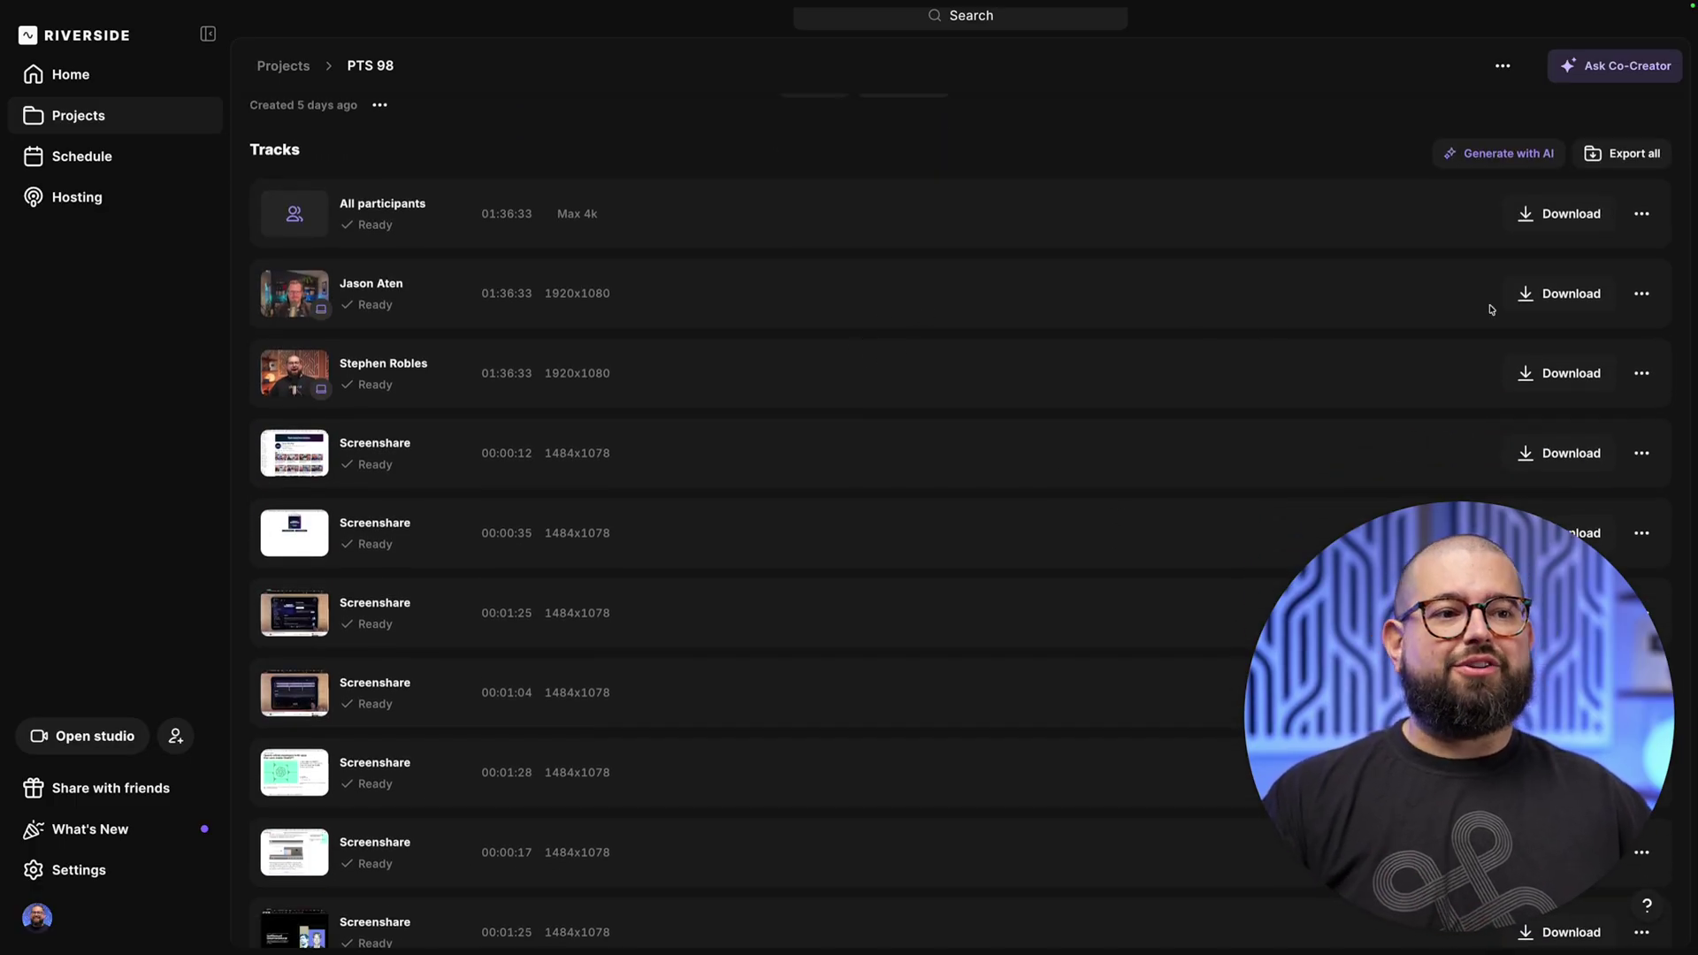
click(1569, 285)
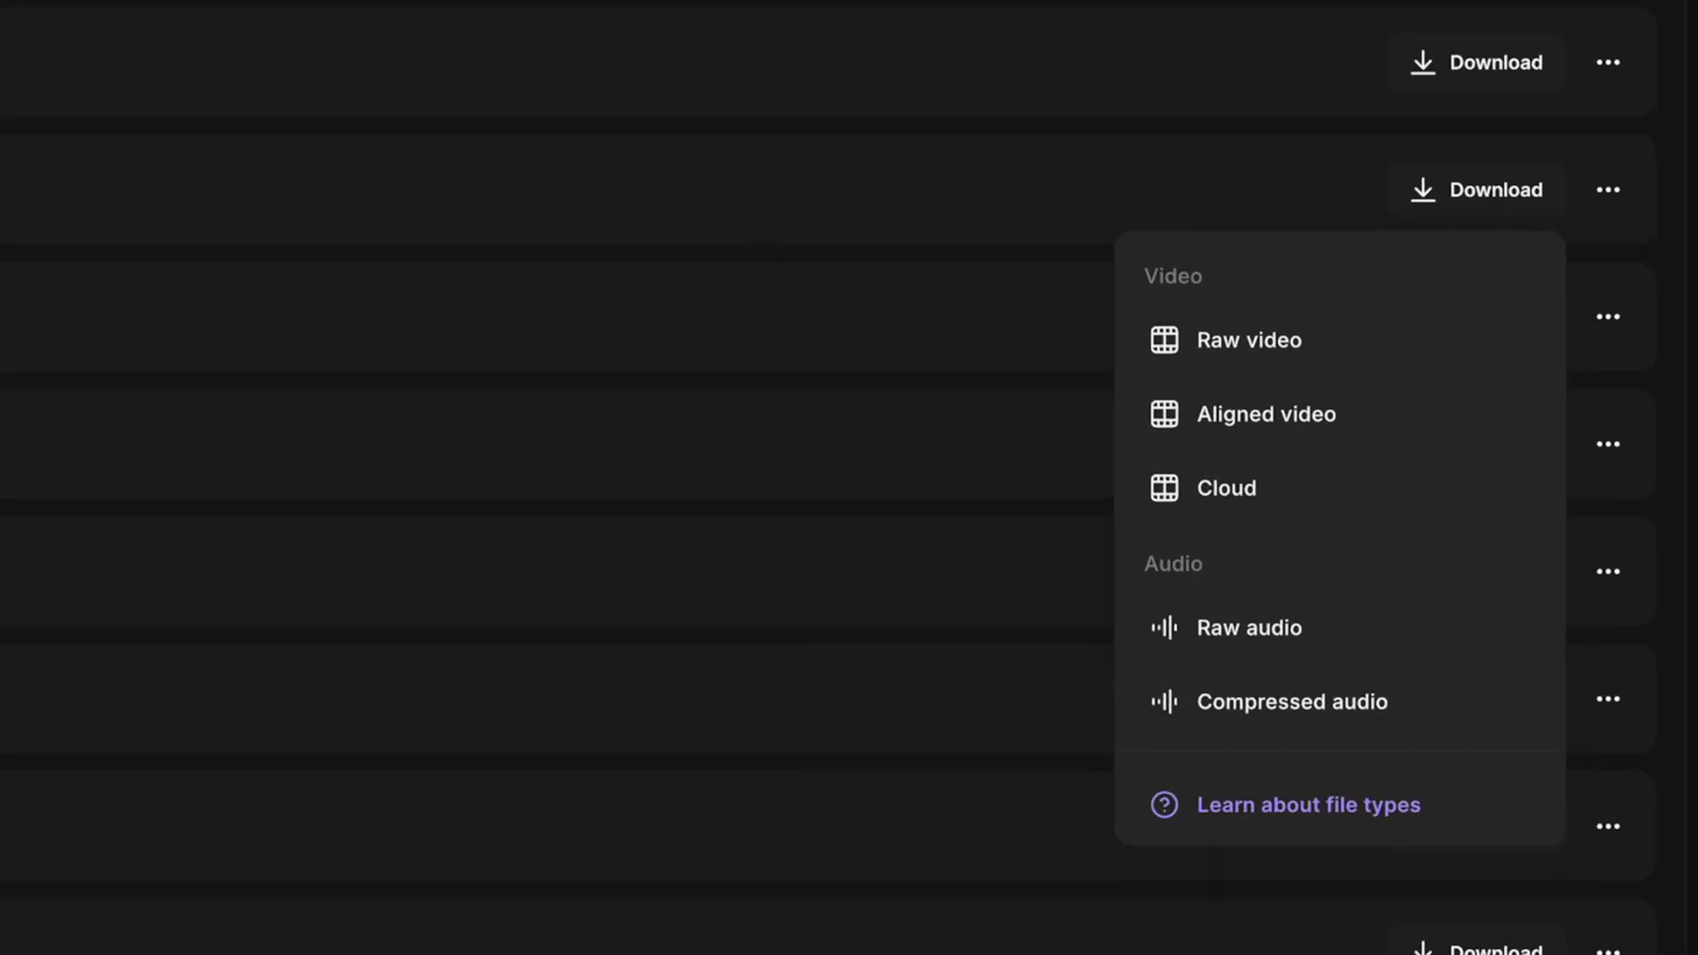
click(626, 4)
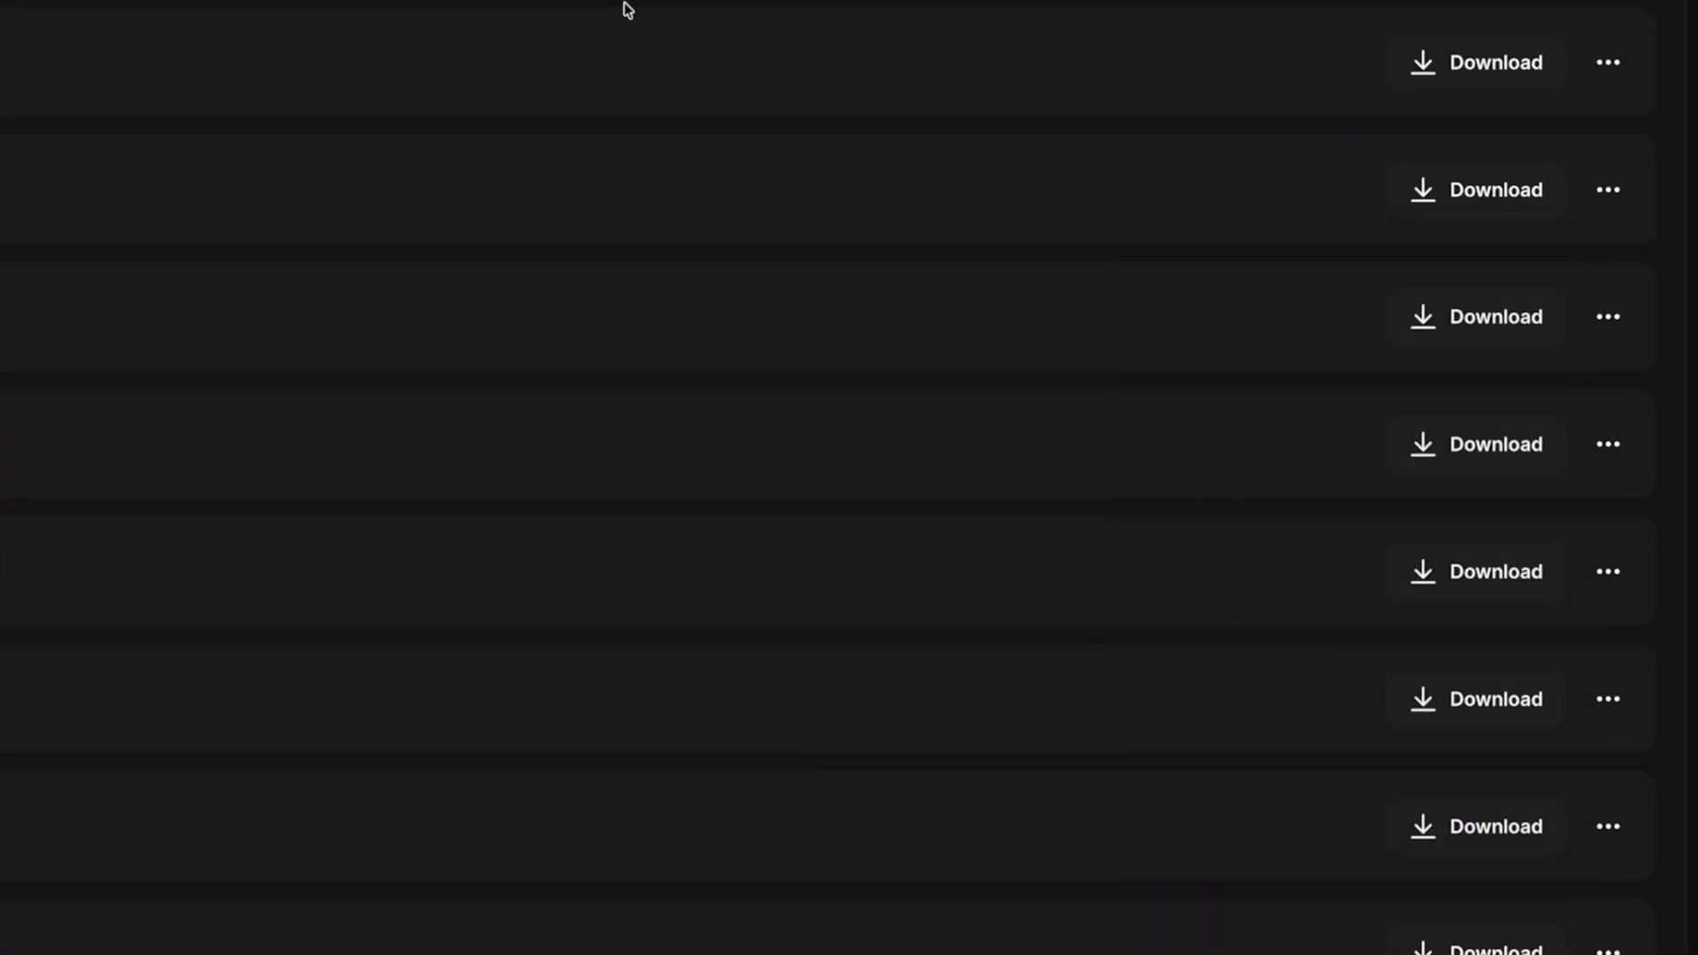
From the Create menu, start editing the PTS 98 project files from scratch.
scroll(685, 277, down, 1)
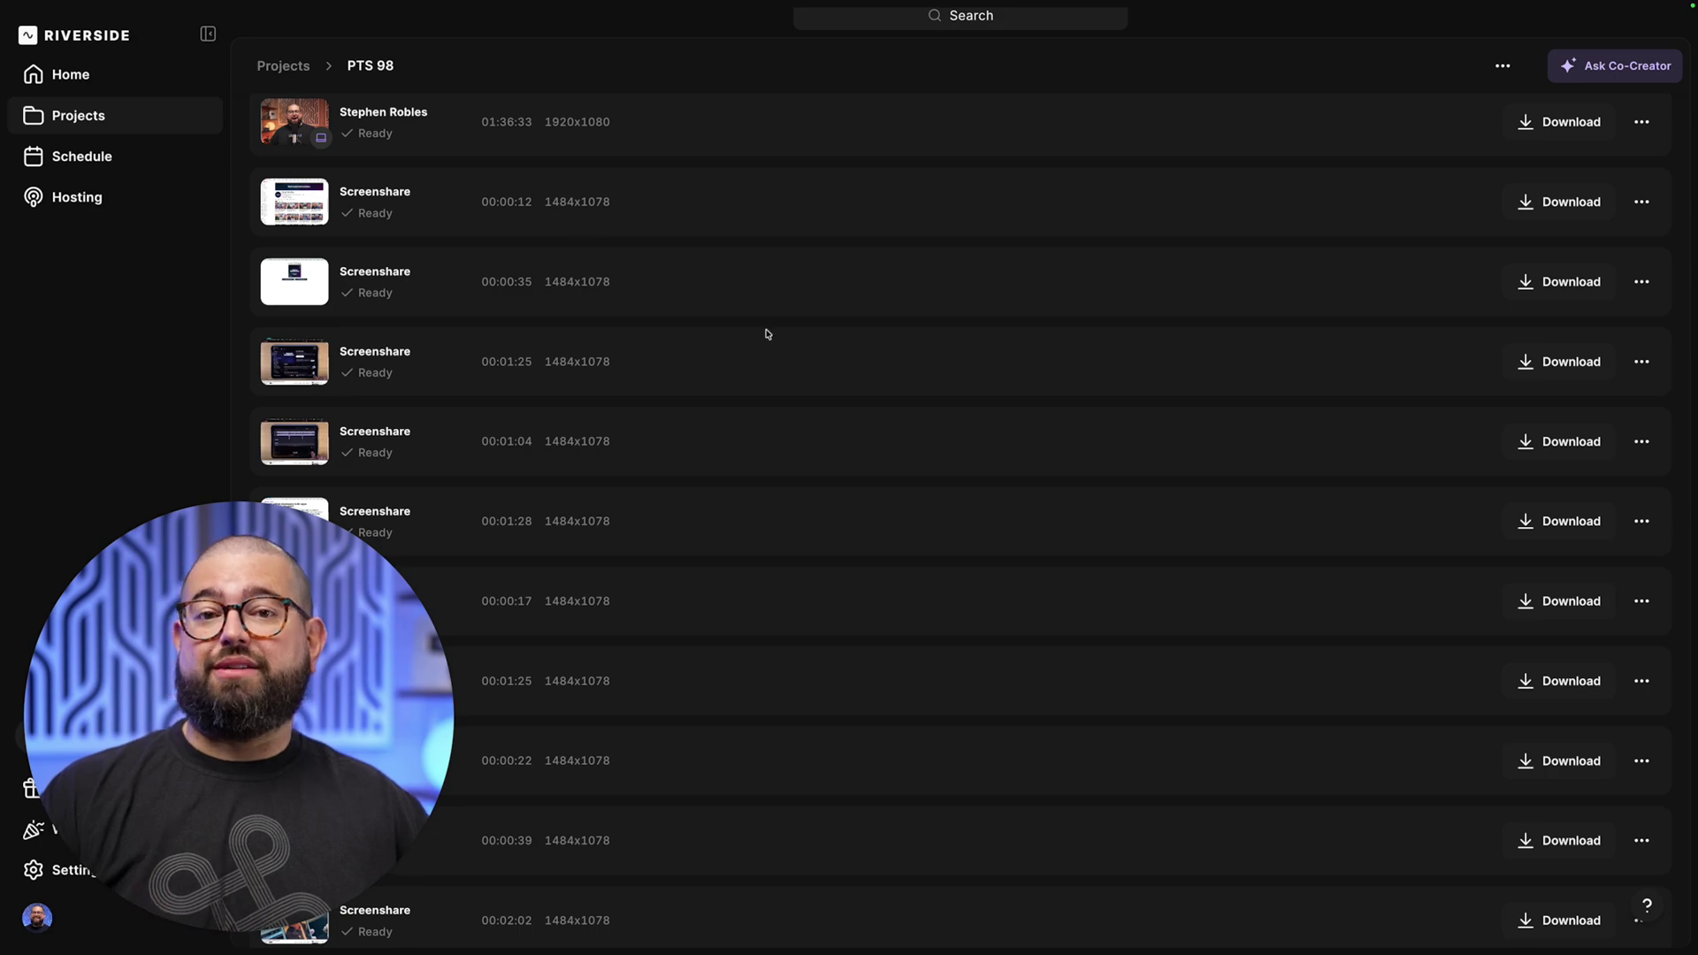
scroll(1150, 283, up, 10)
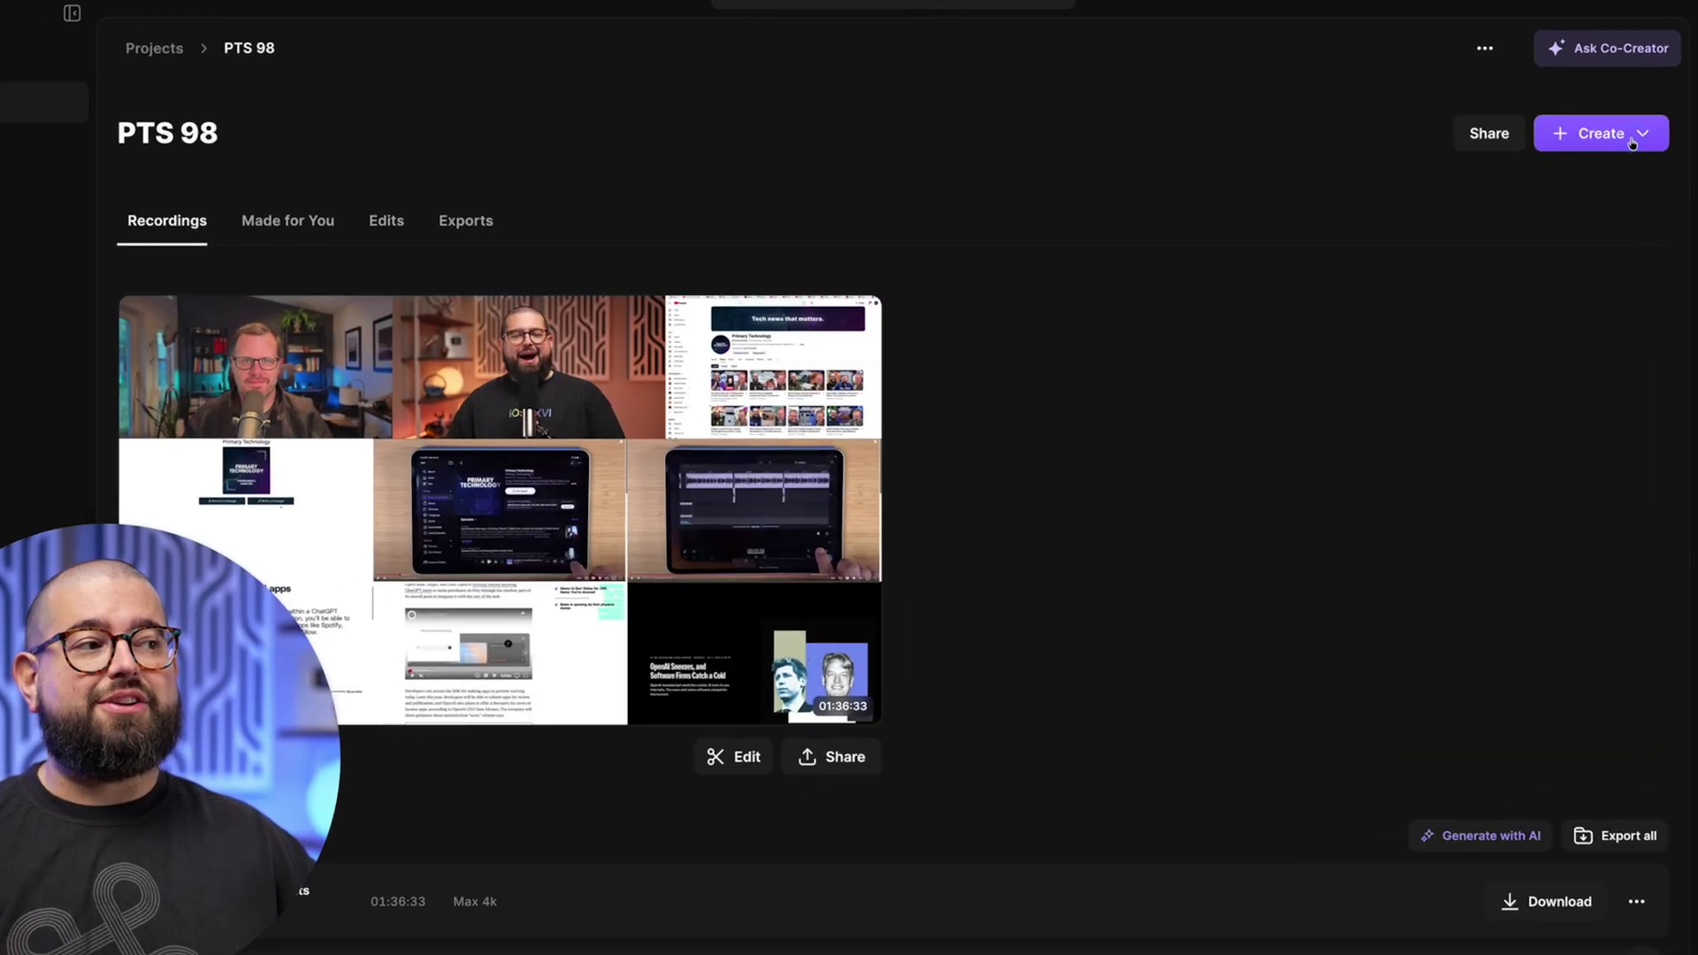
click(1641, 146)
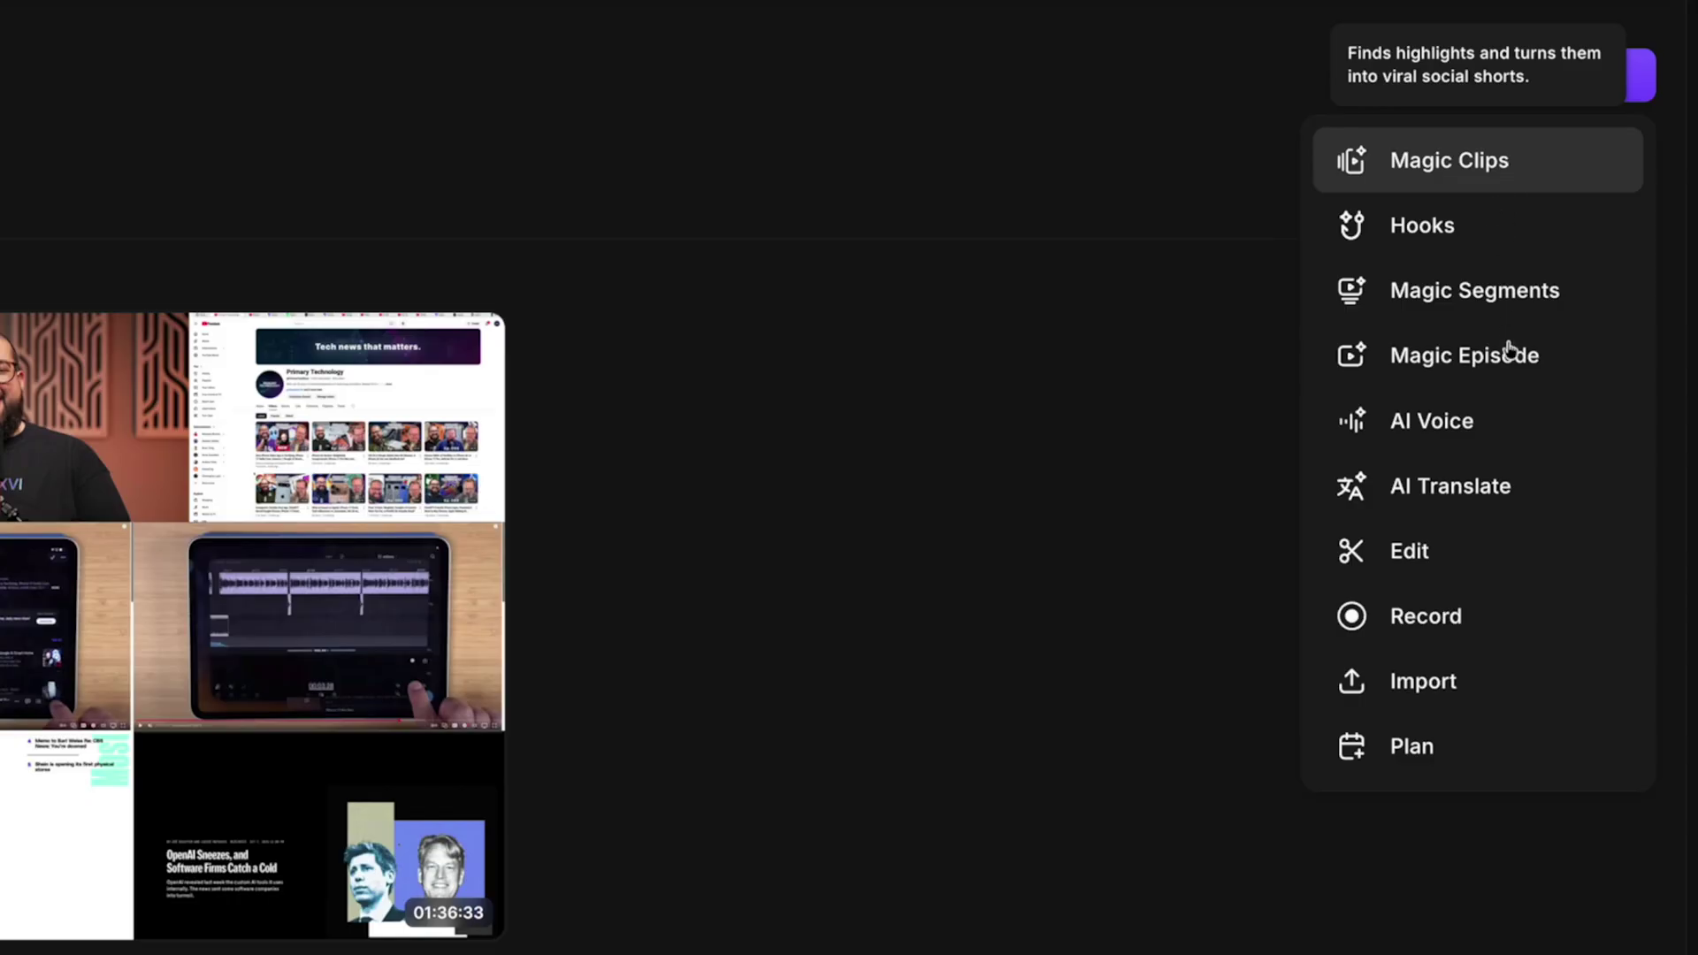
click(1474, 553)
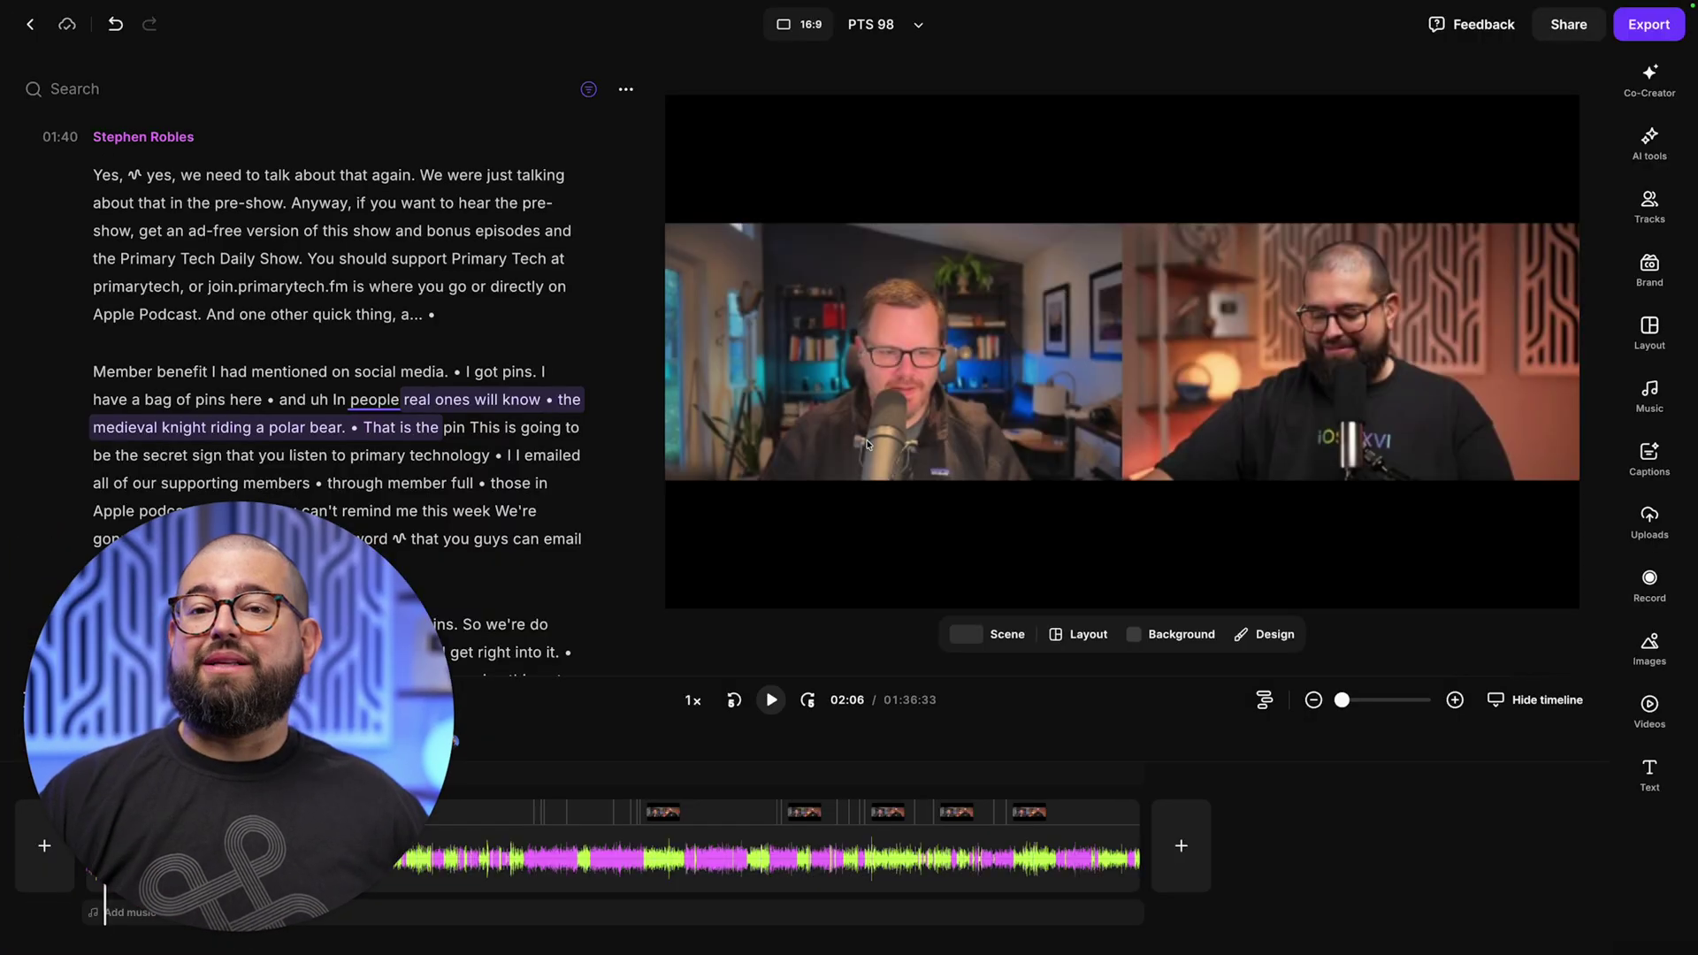
Apply the brand design with its purple background to the PTS 98 edit and close the brand panel.
click(1650, 270)
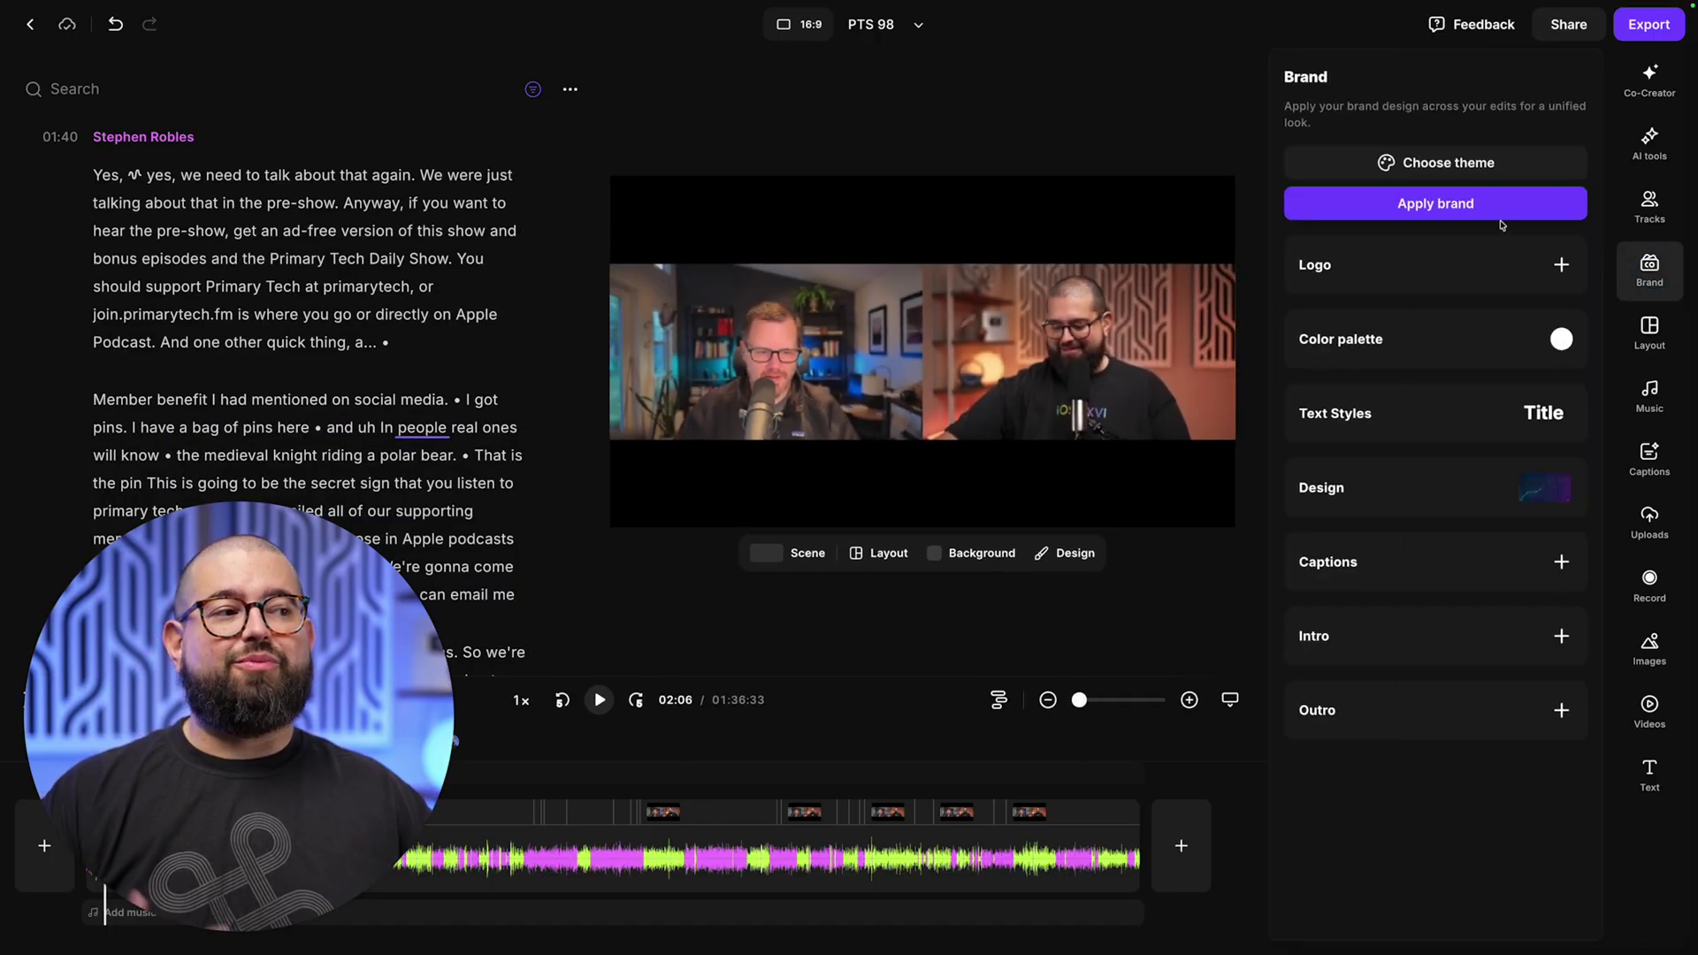
click(1495, 212)
click(1111, 139)
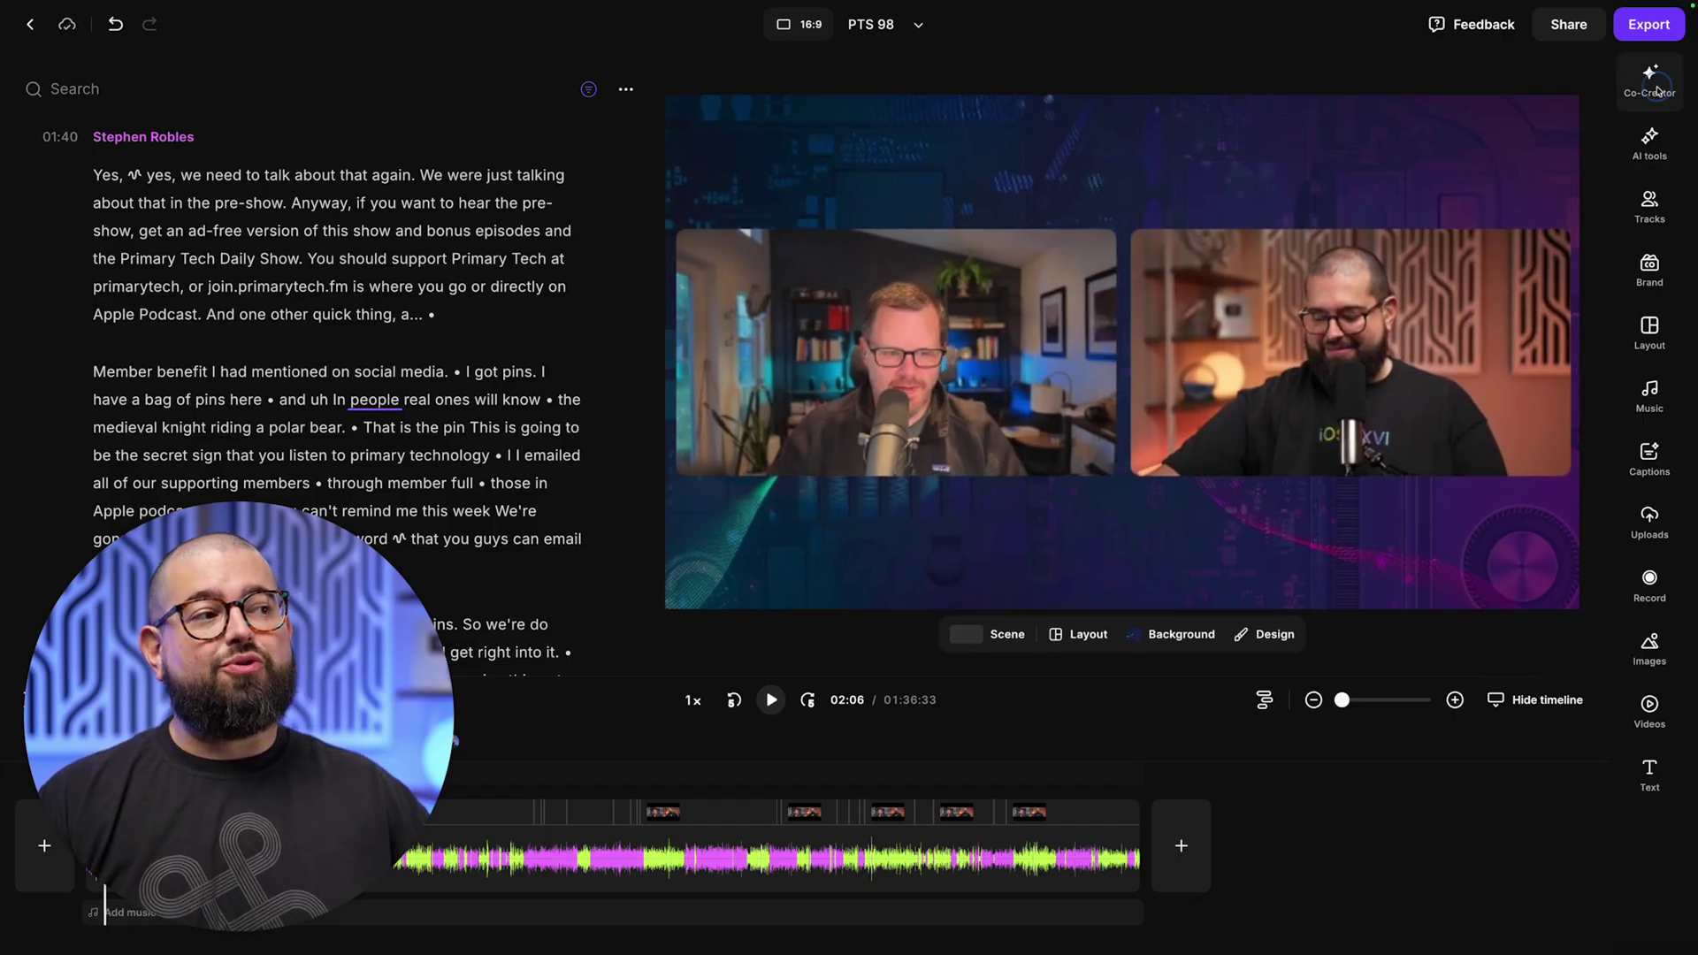
click(1652, 85)
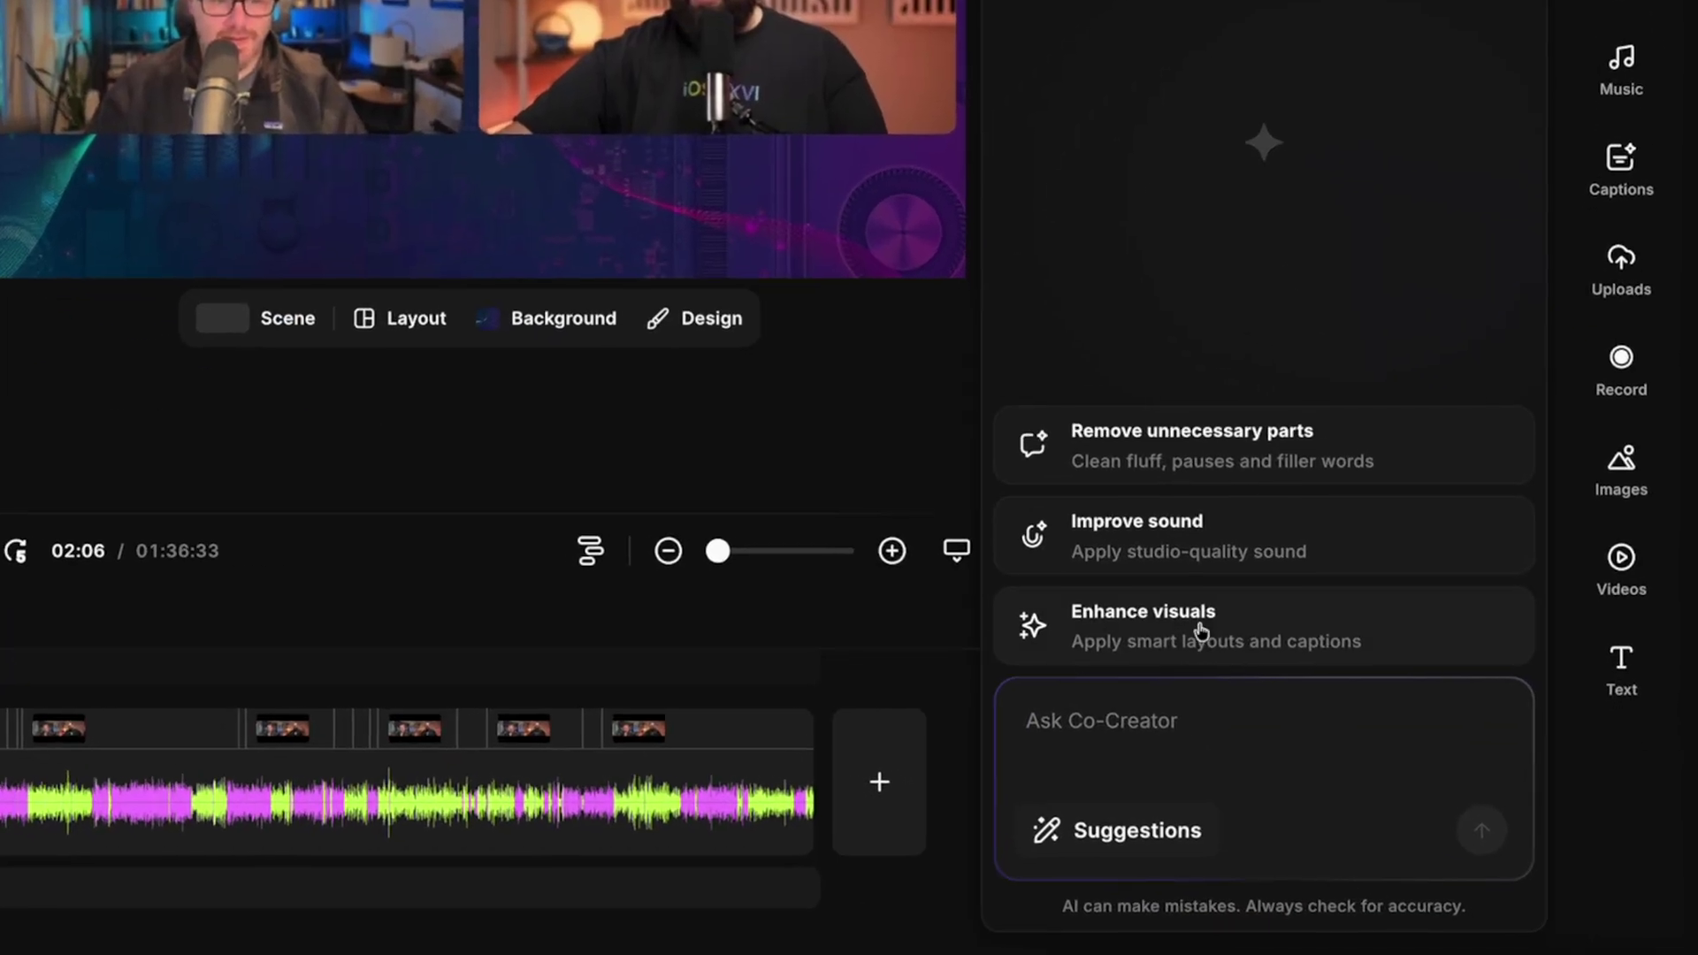
Run Co-Creator's 'Make ready to share' for enhanced audio, smart layouts and captions, then play it back.
click(1343, 875)
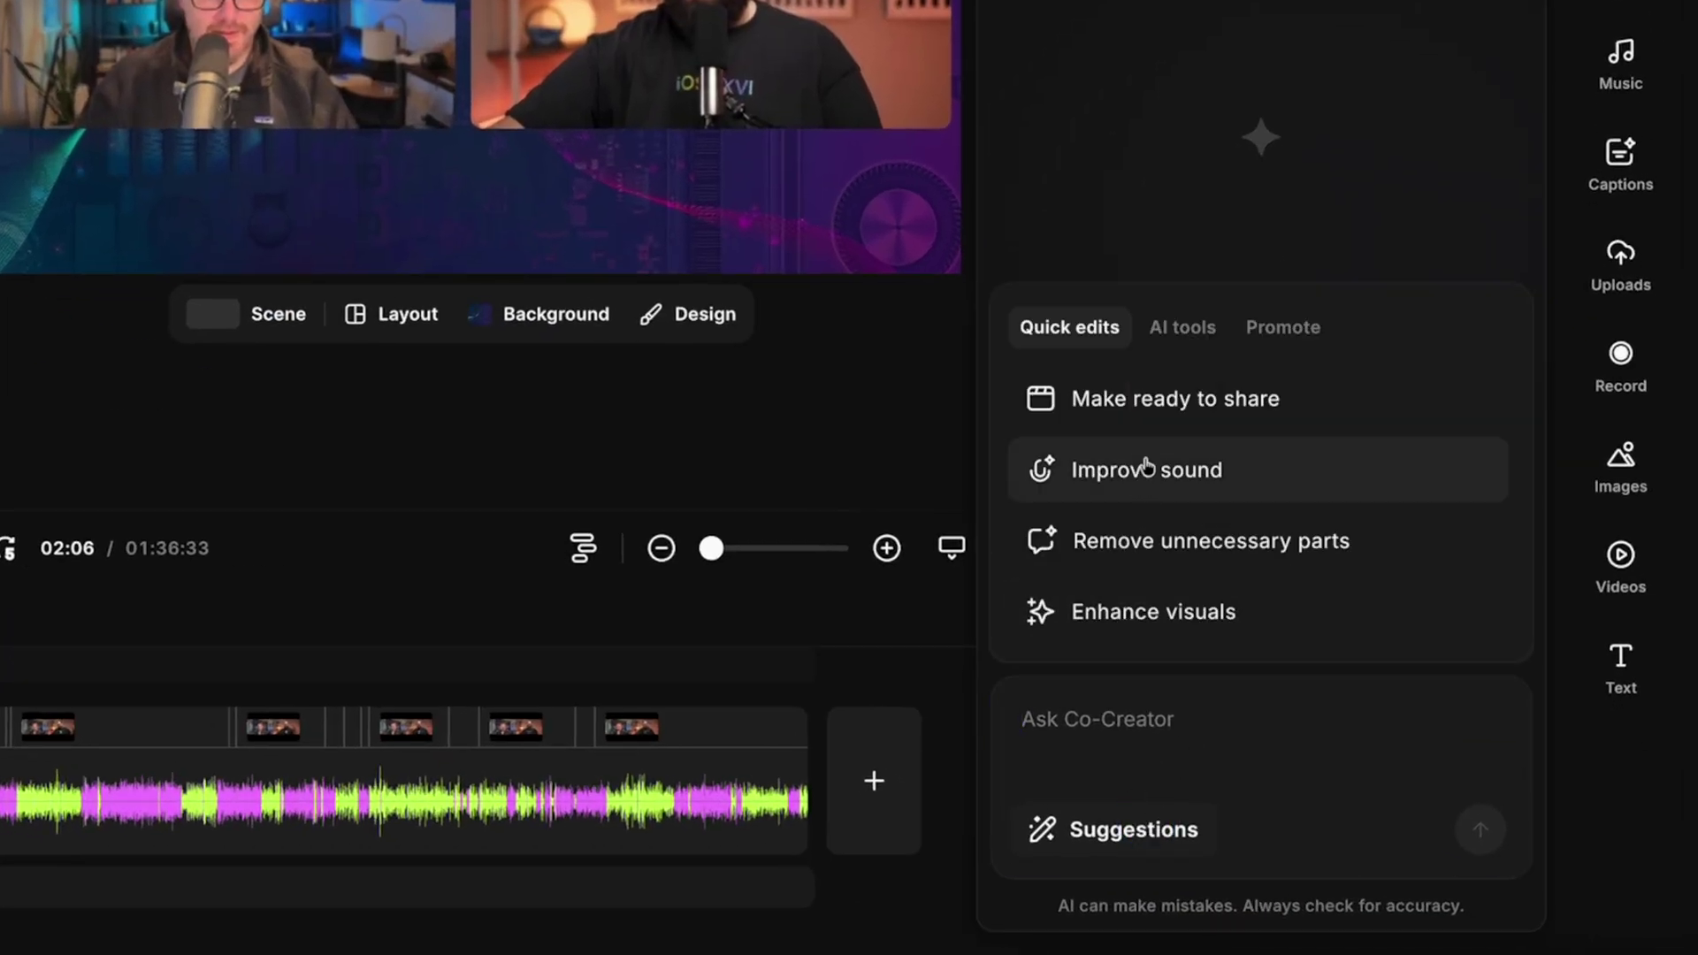
click(1156, 398)
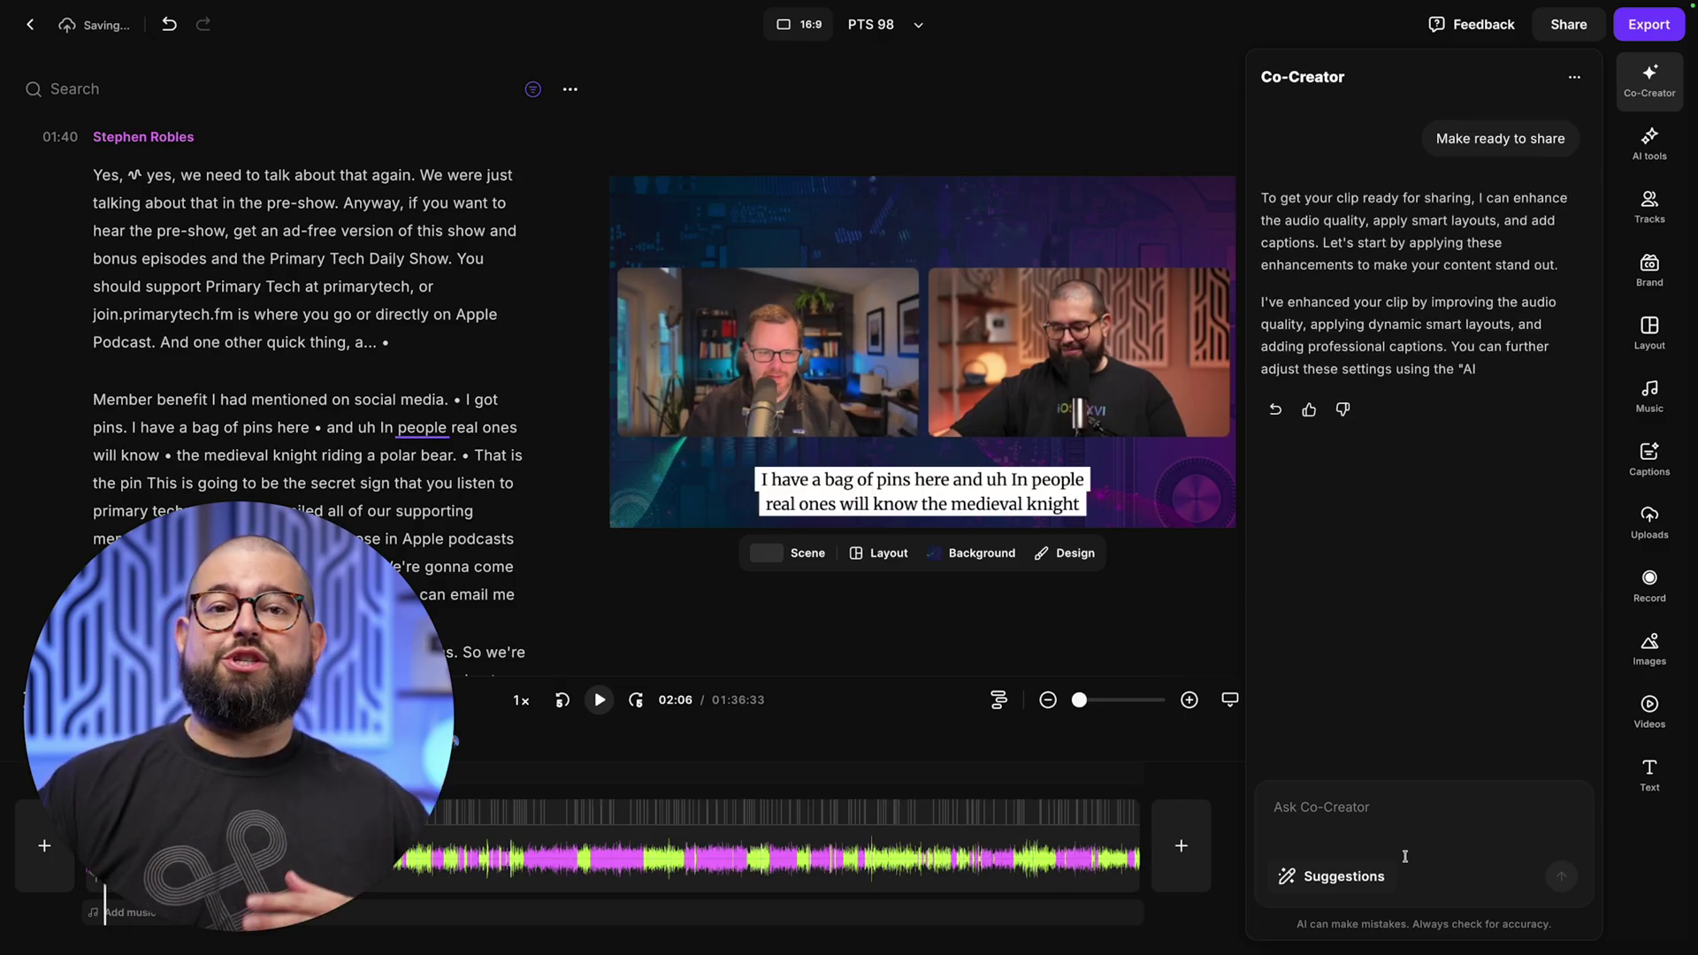
click(985, 492)
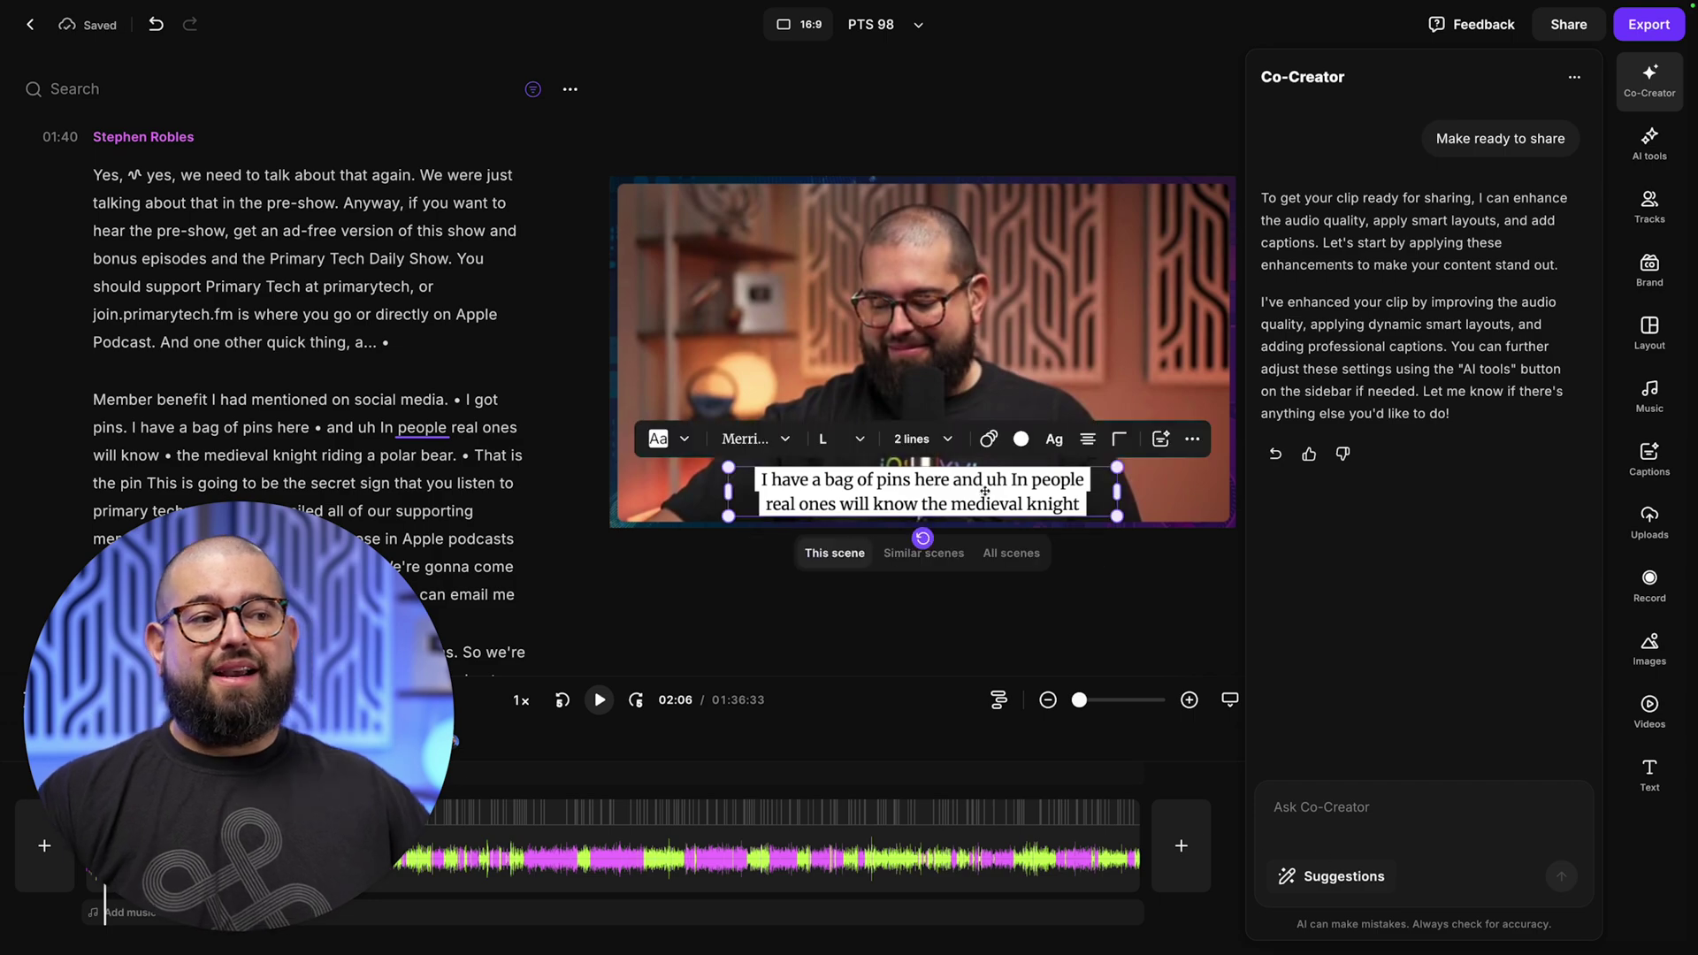
click(1191, 439)
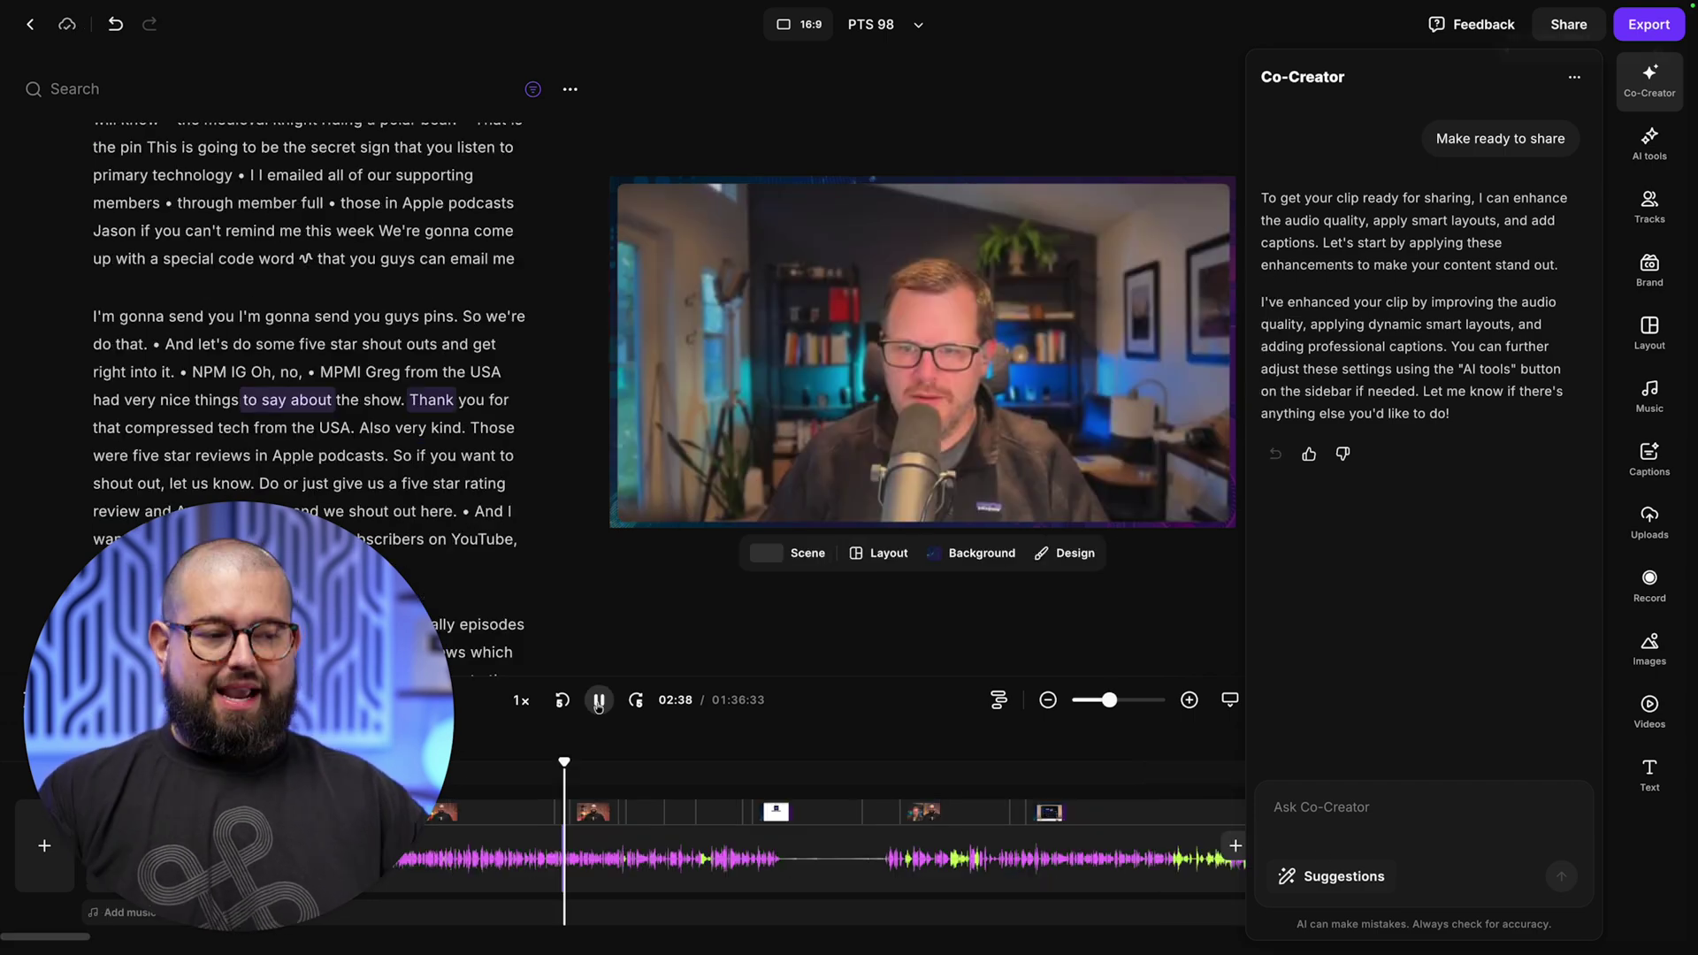
key(XF86AudioRaiseVolume)
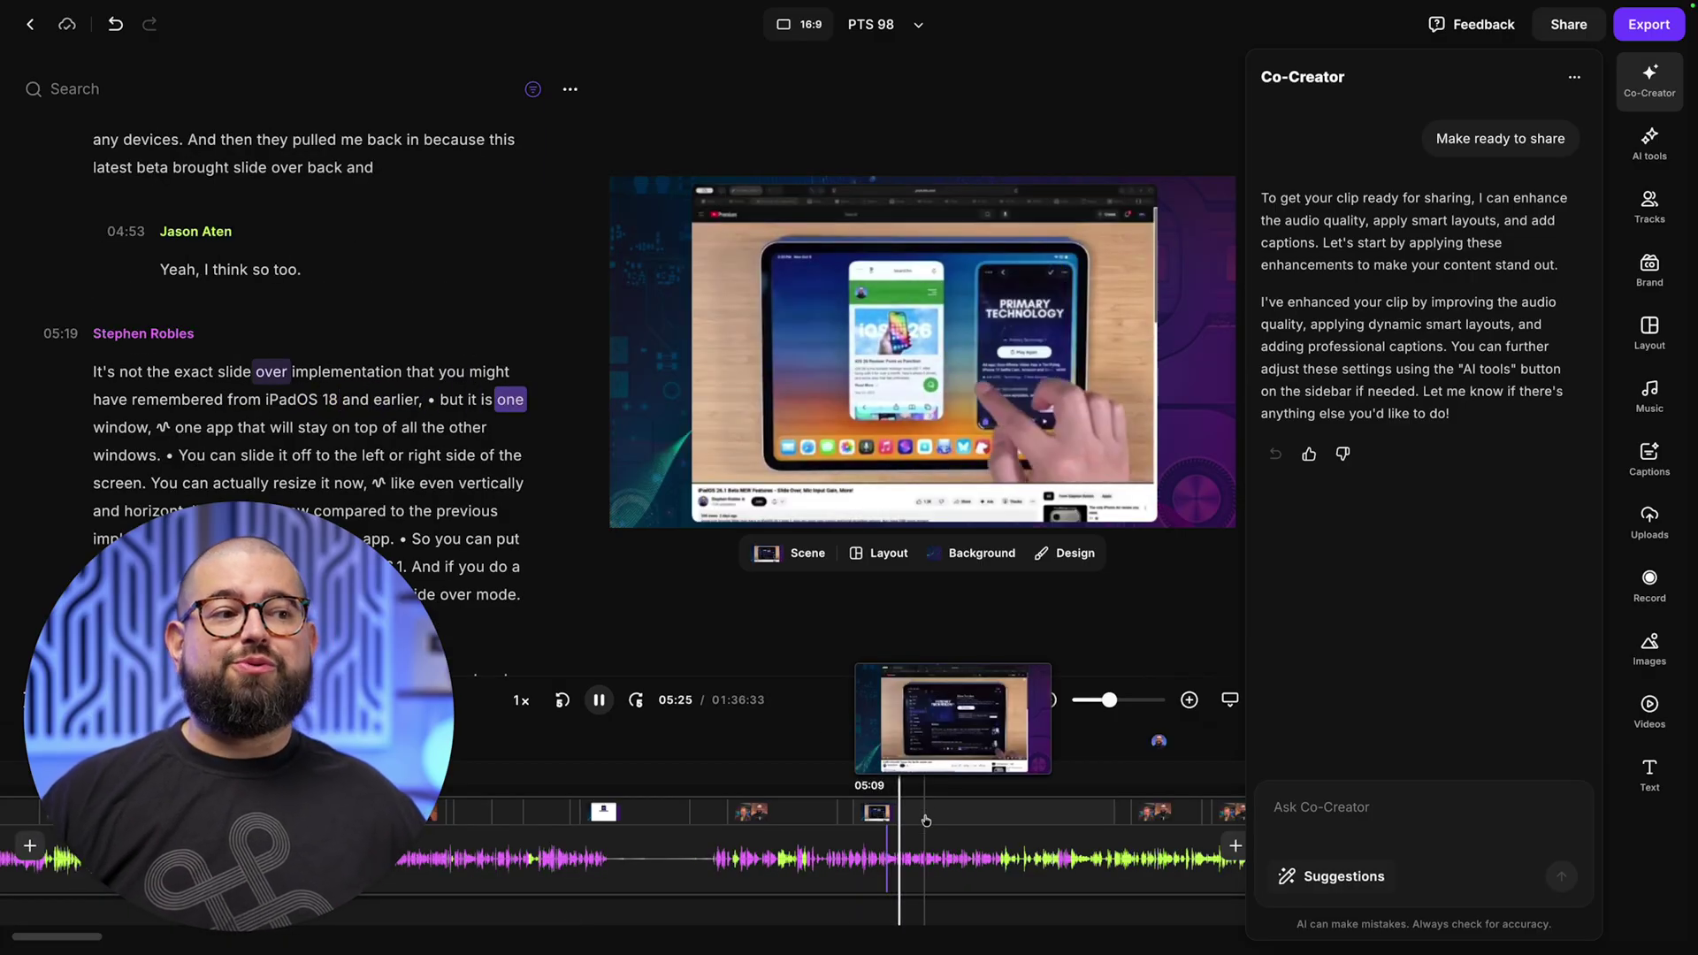
Pause playback, apply a picture-in-picture layout to the scene, and switch the inset to the other speaker.
click(599, 701)
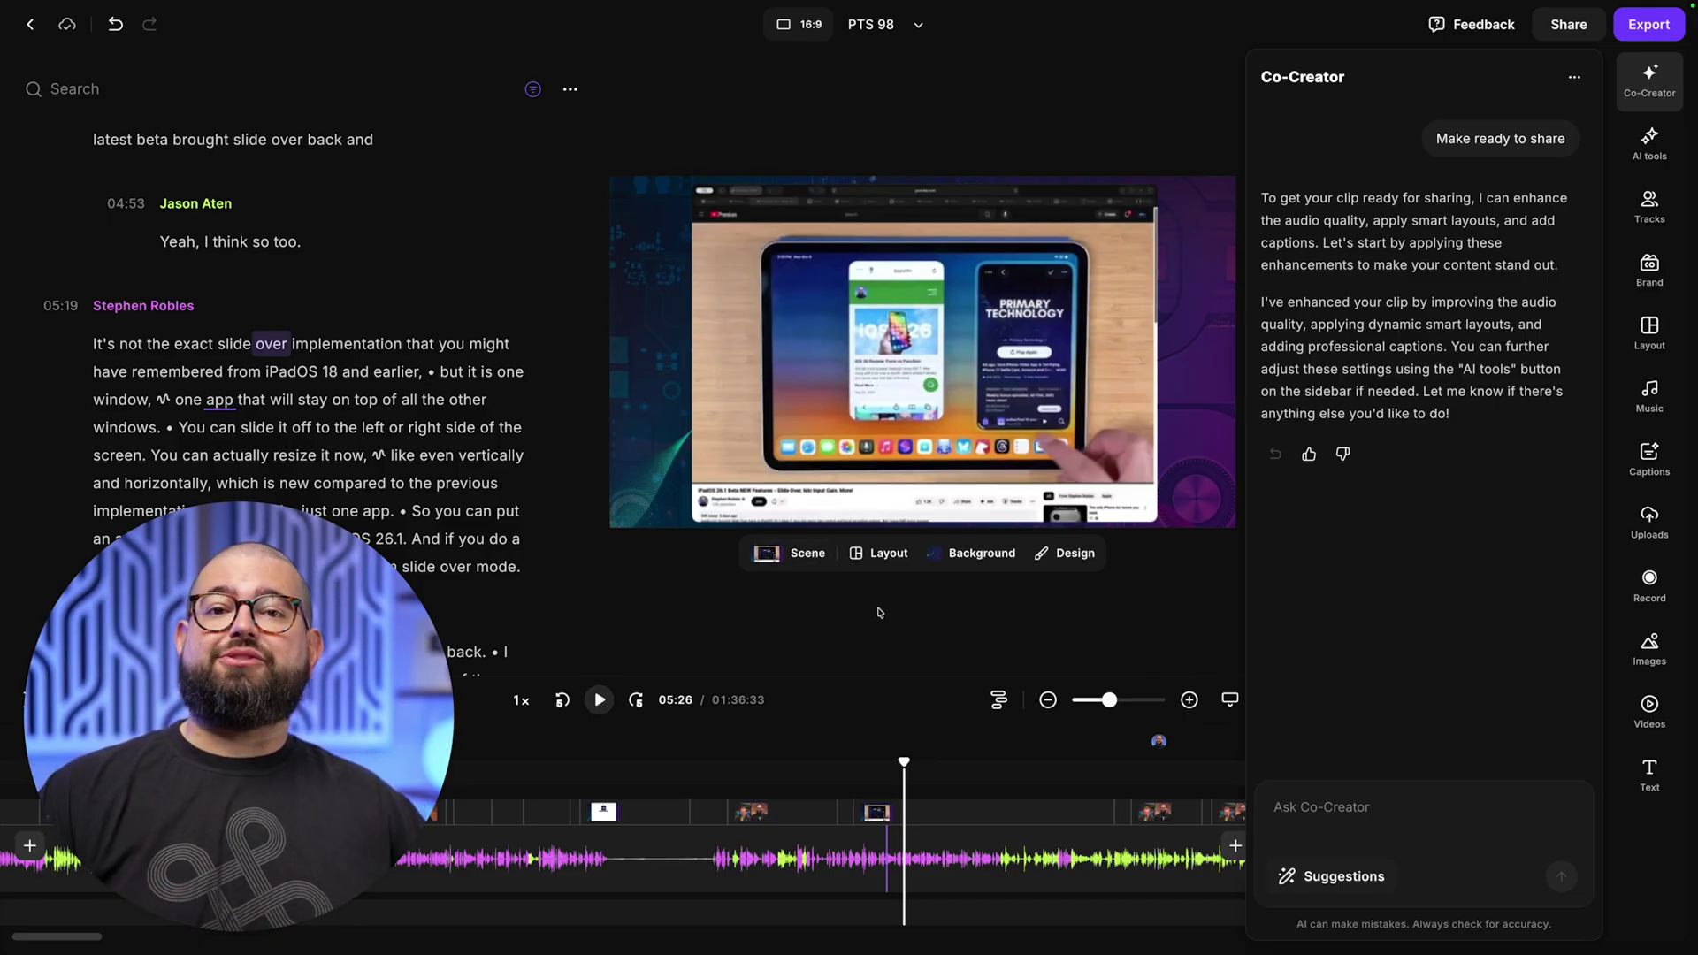
click(887, 555)
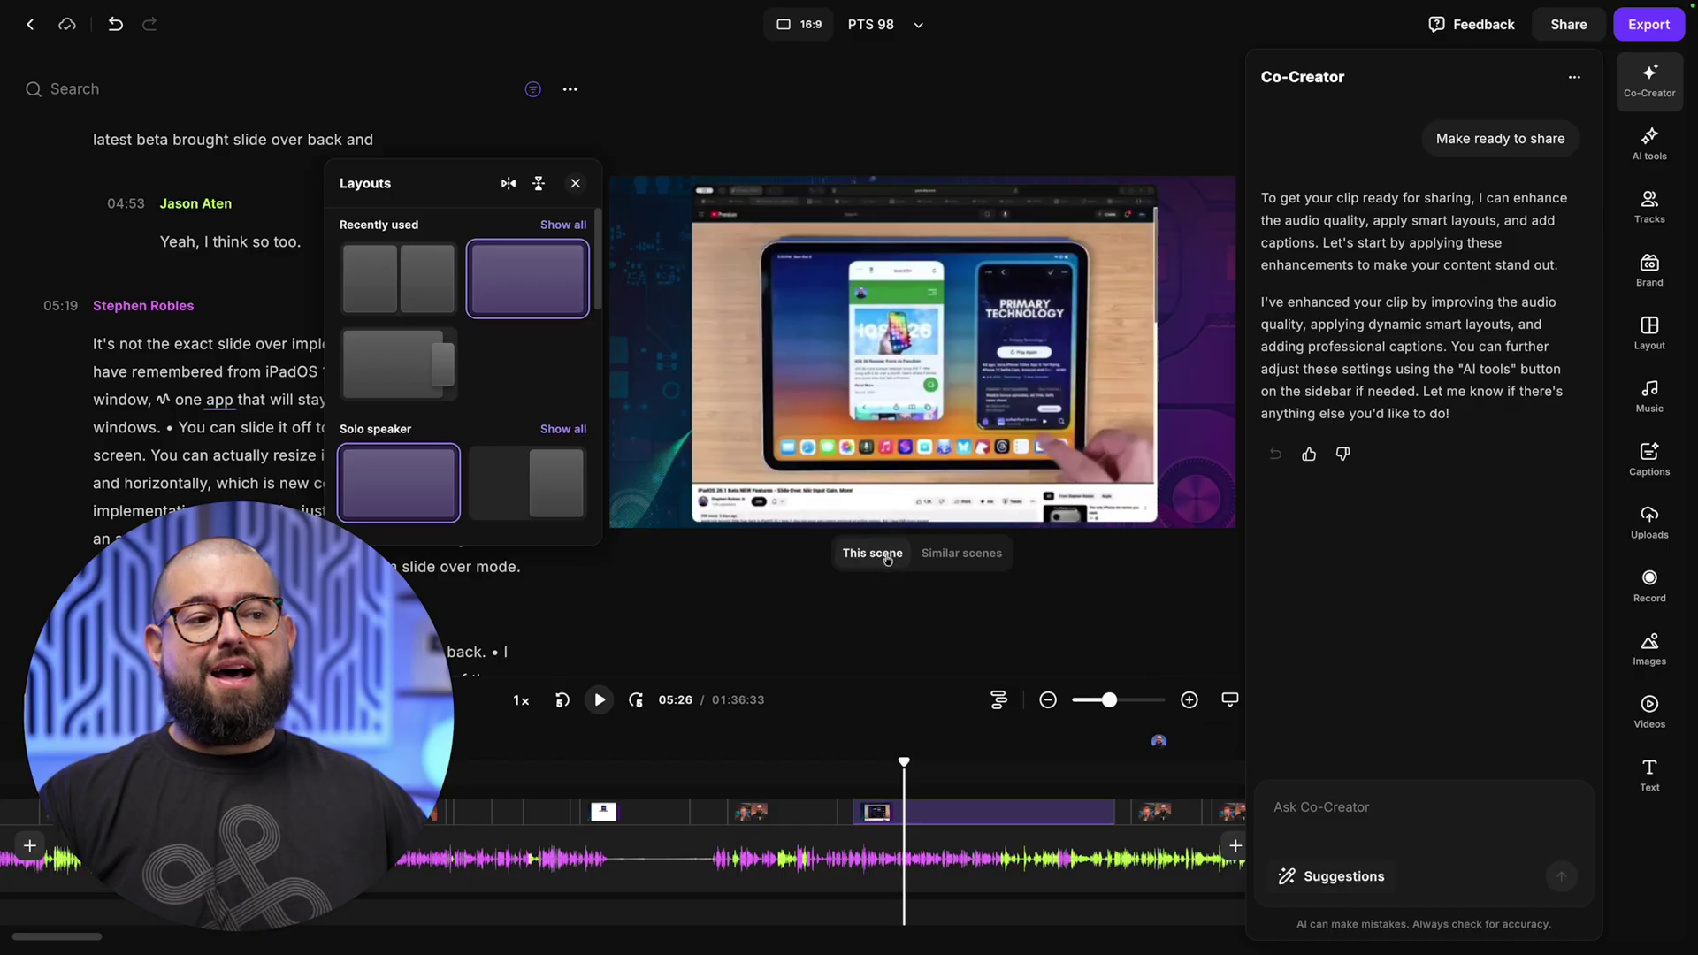
click(410, 372)
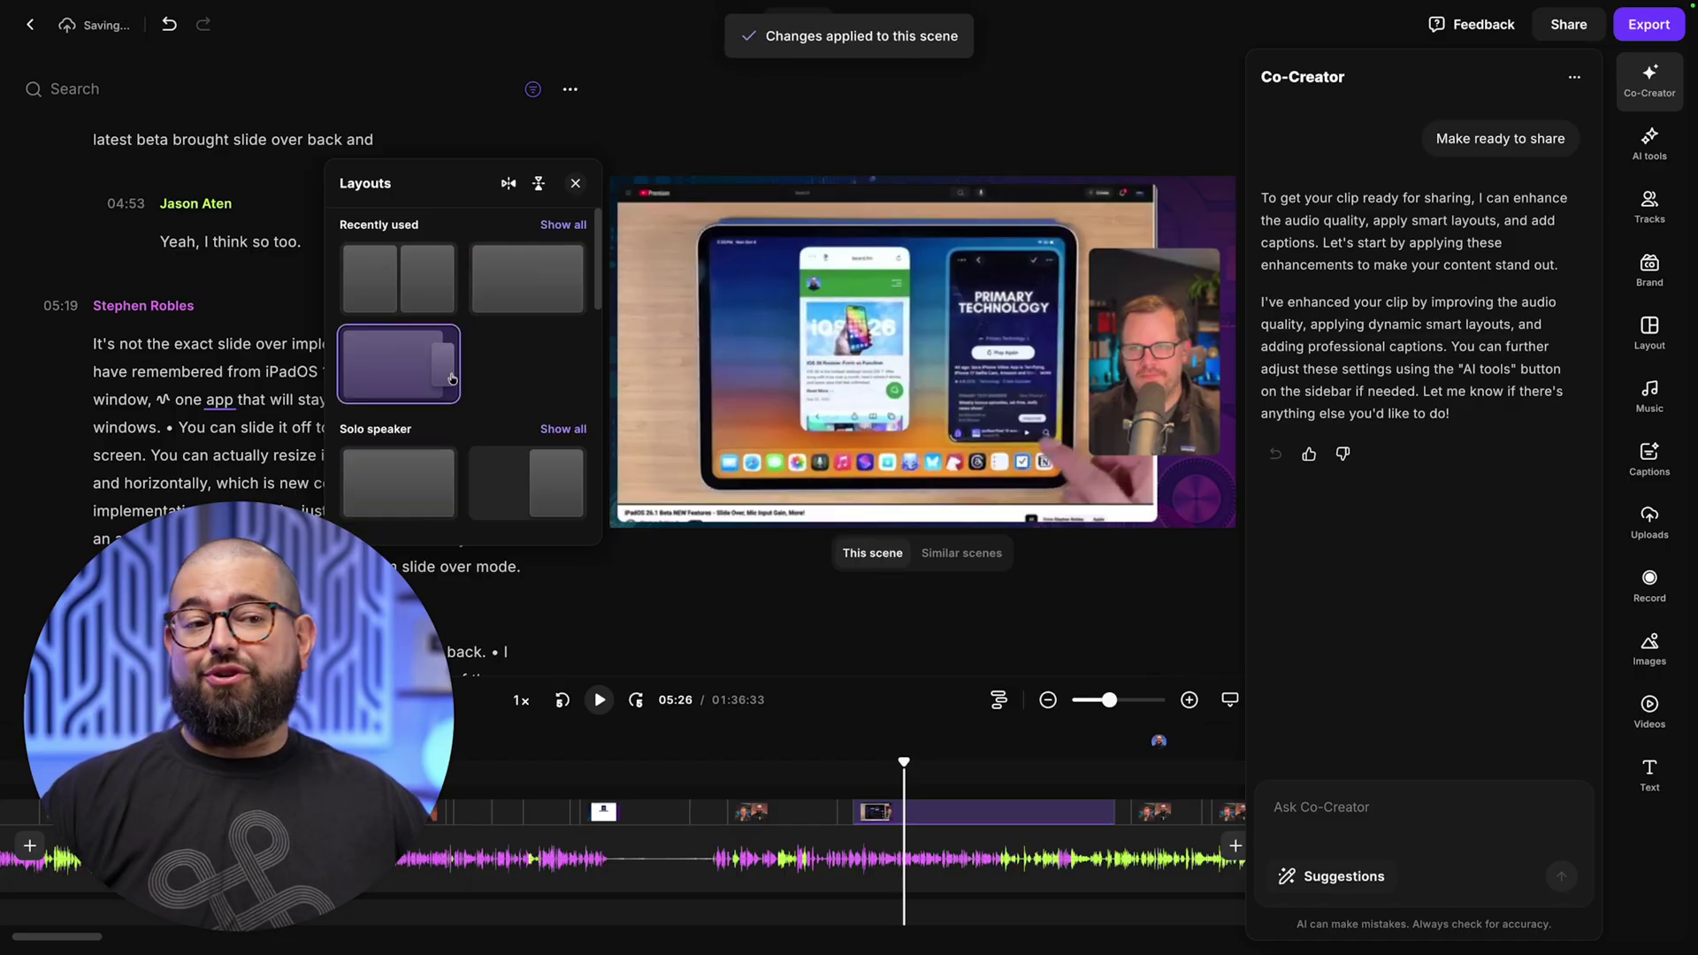
click(1166, 344)
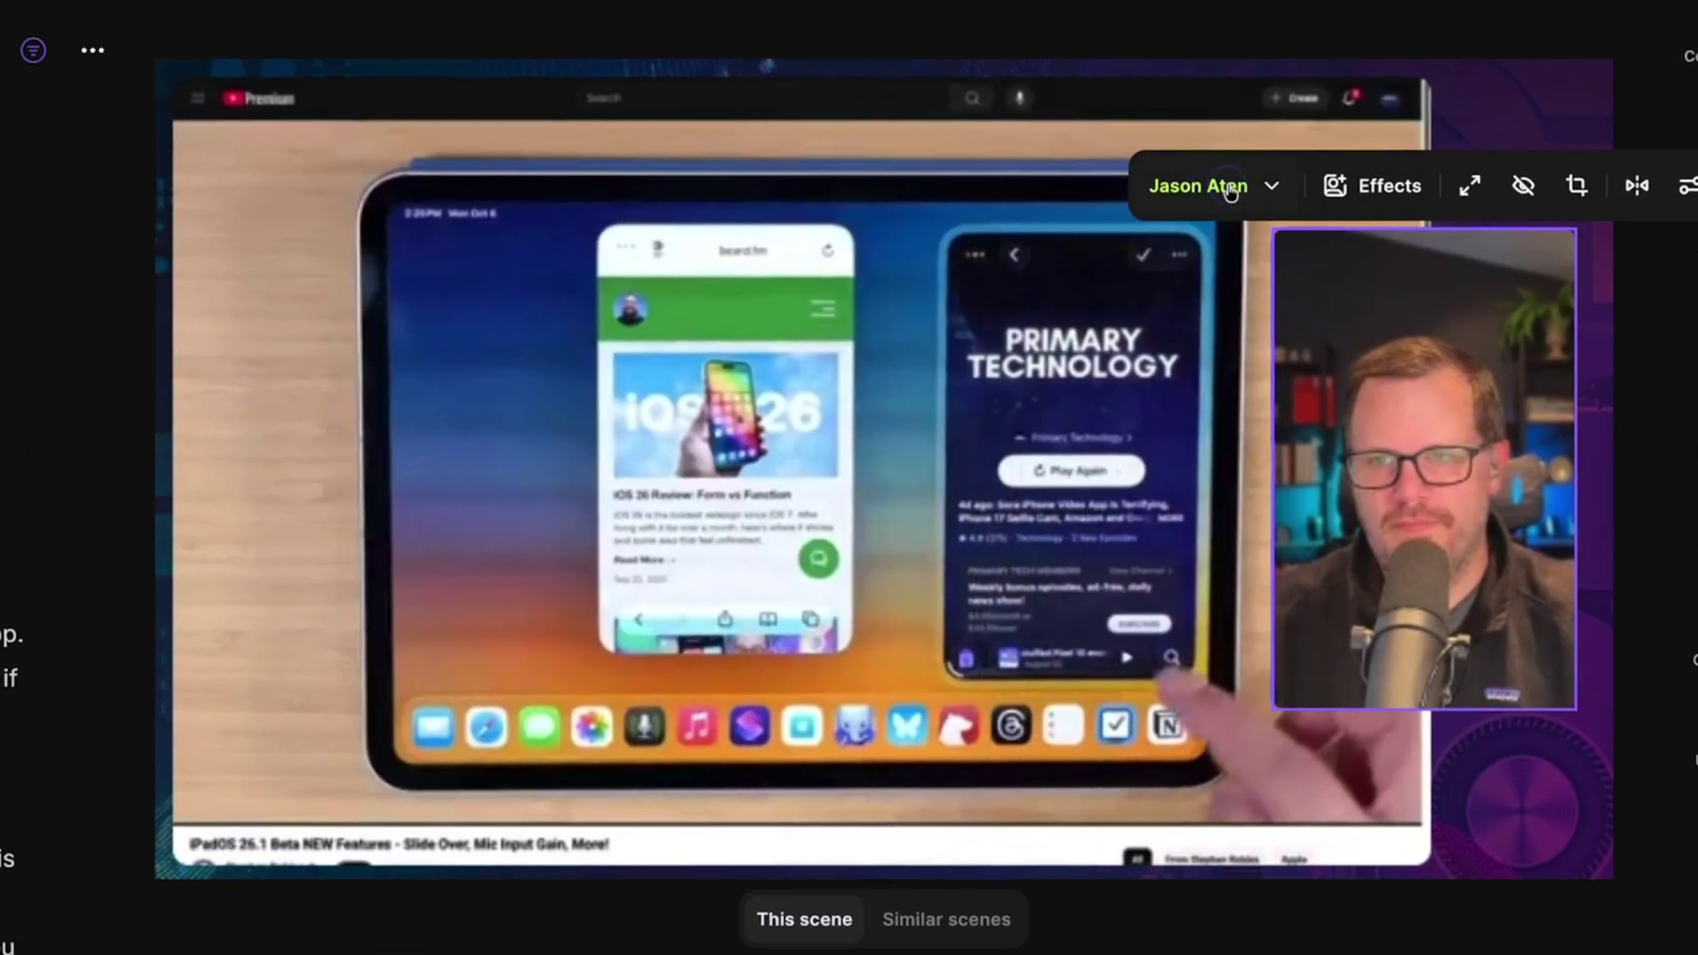
click(1072, 233)
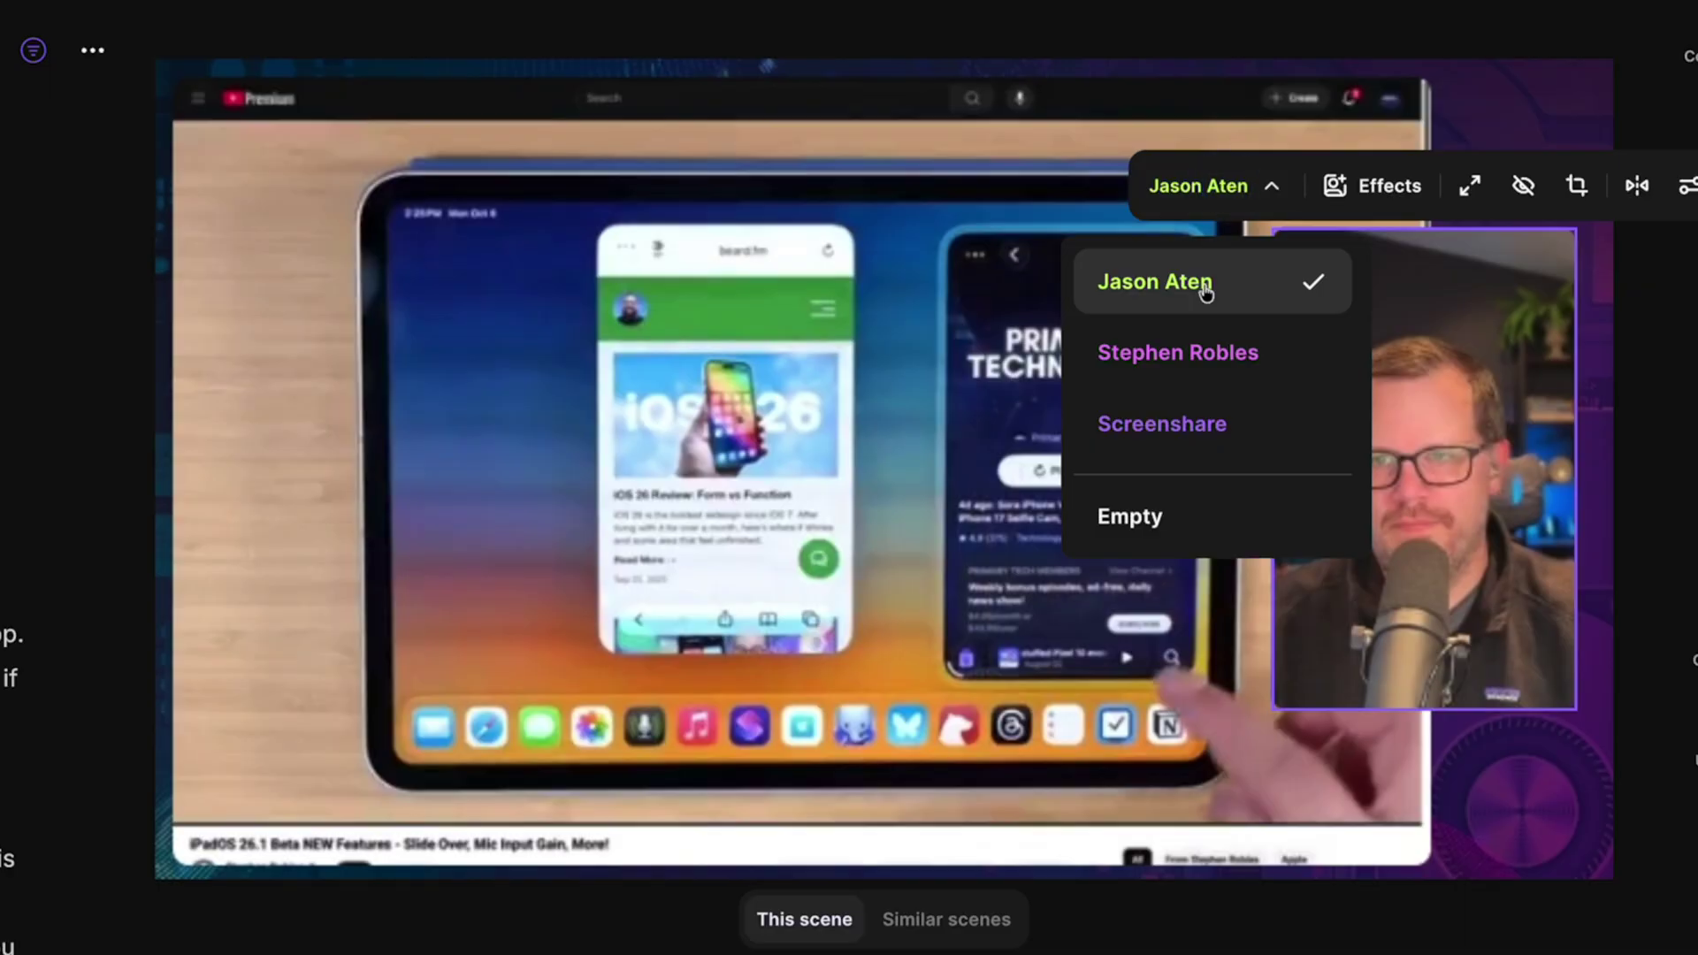
click(1196, 355)
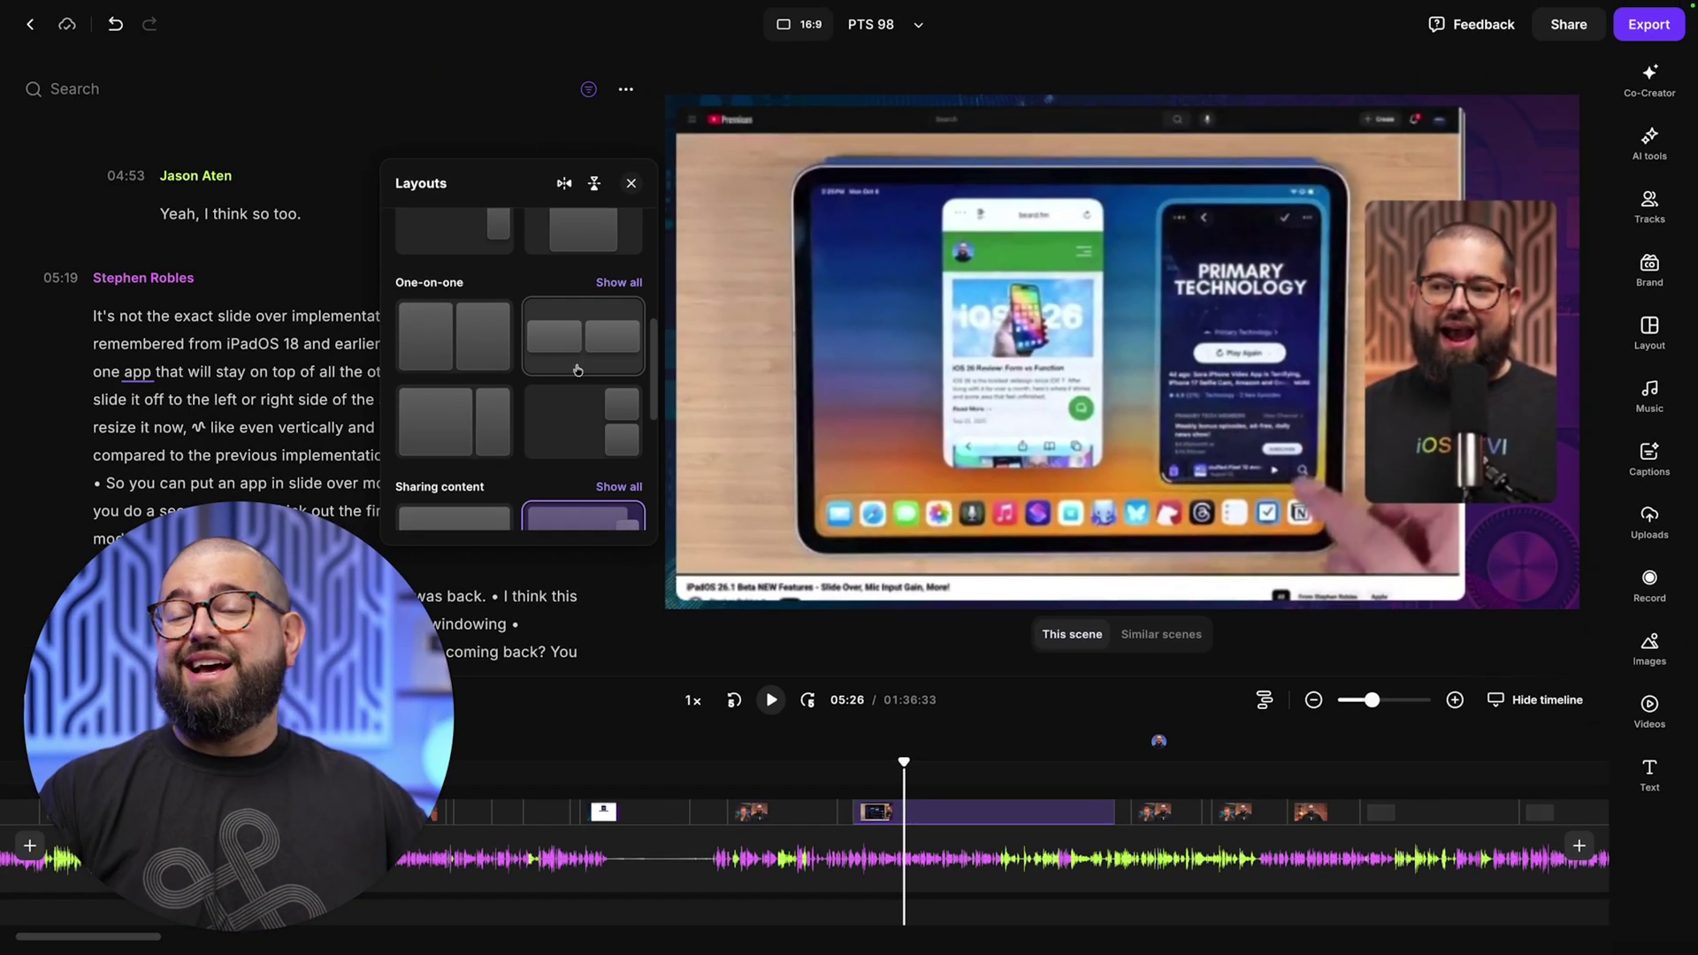
Use the two-inset layout with a larger left inset, make the insets circular, and play the episode.
scroll(9, 506, down, 3)
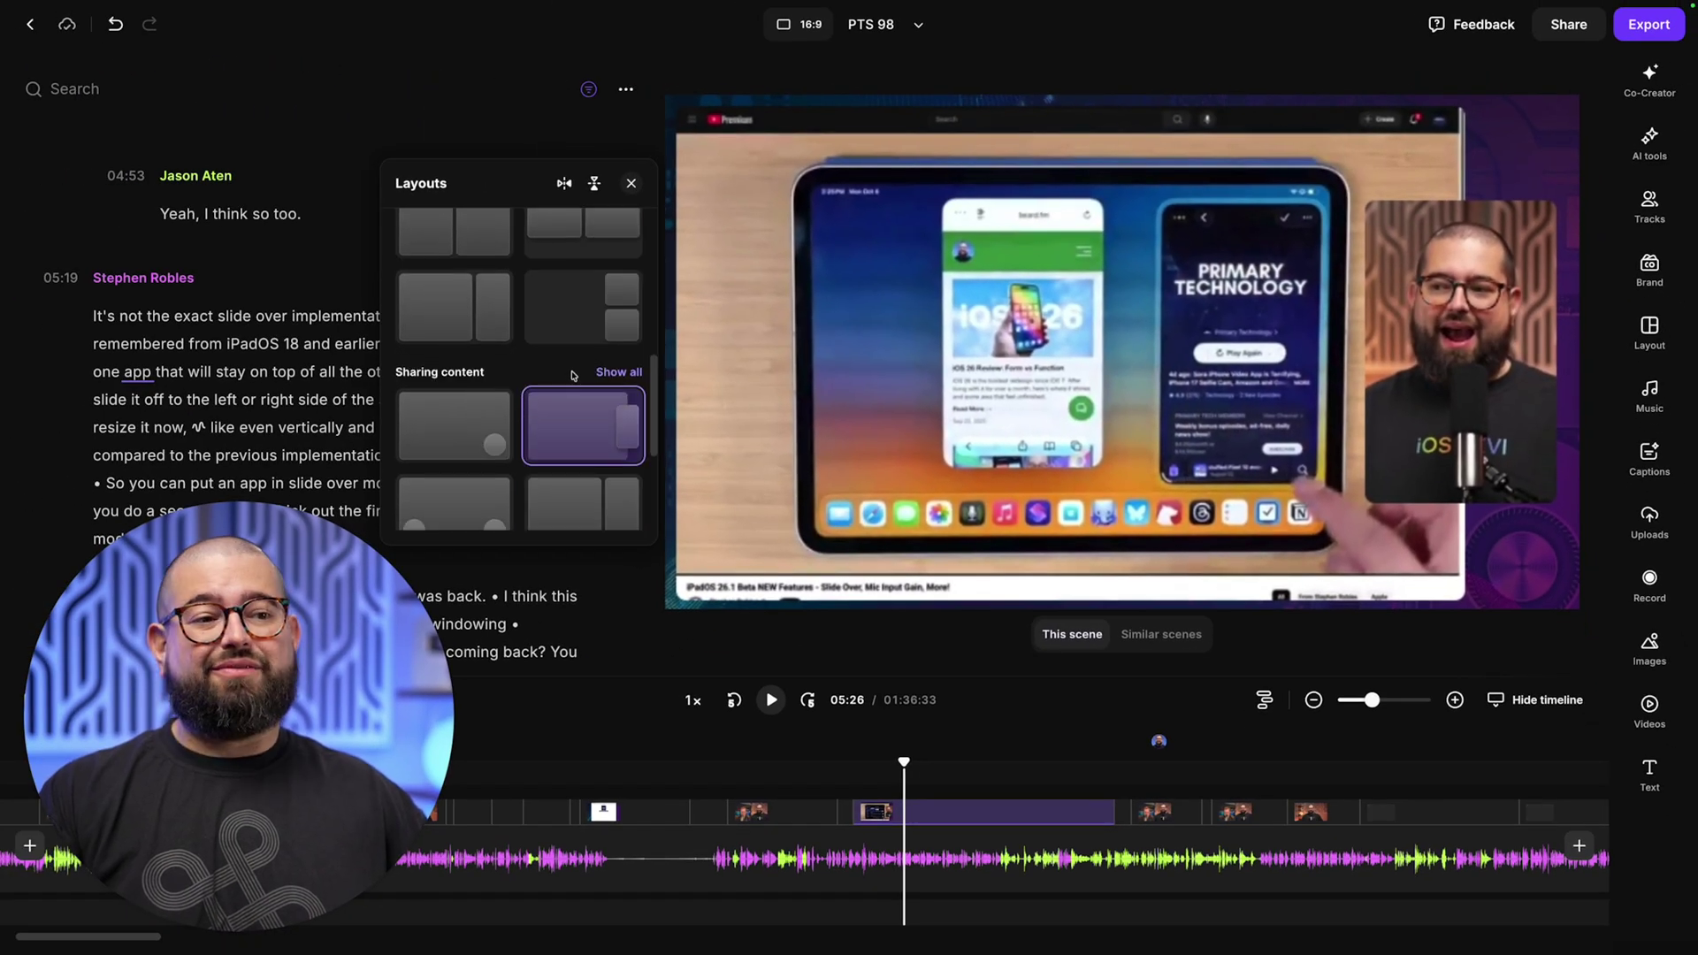
scroll(574, 375, down, 2)
click(455, 368)
click(765, 535)
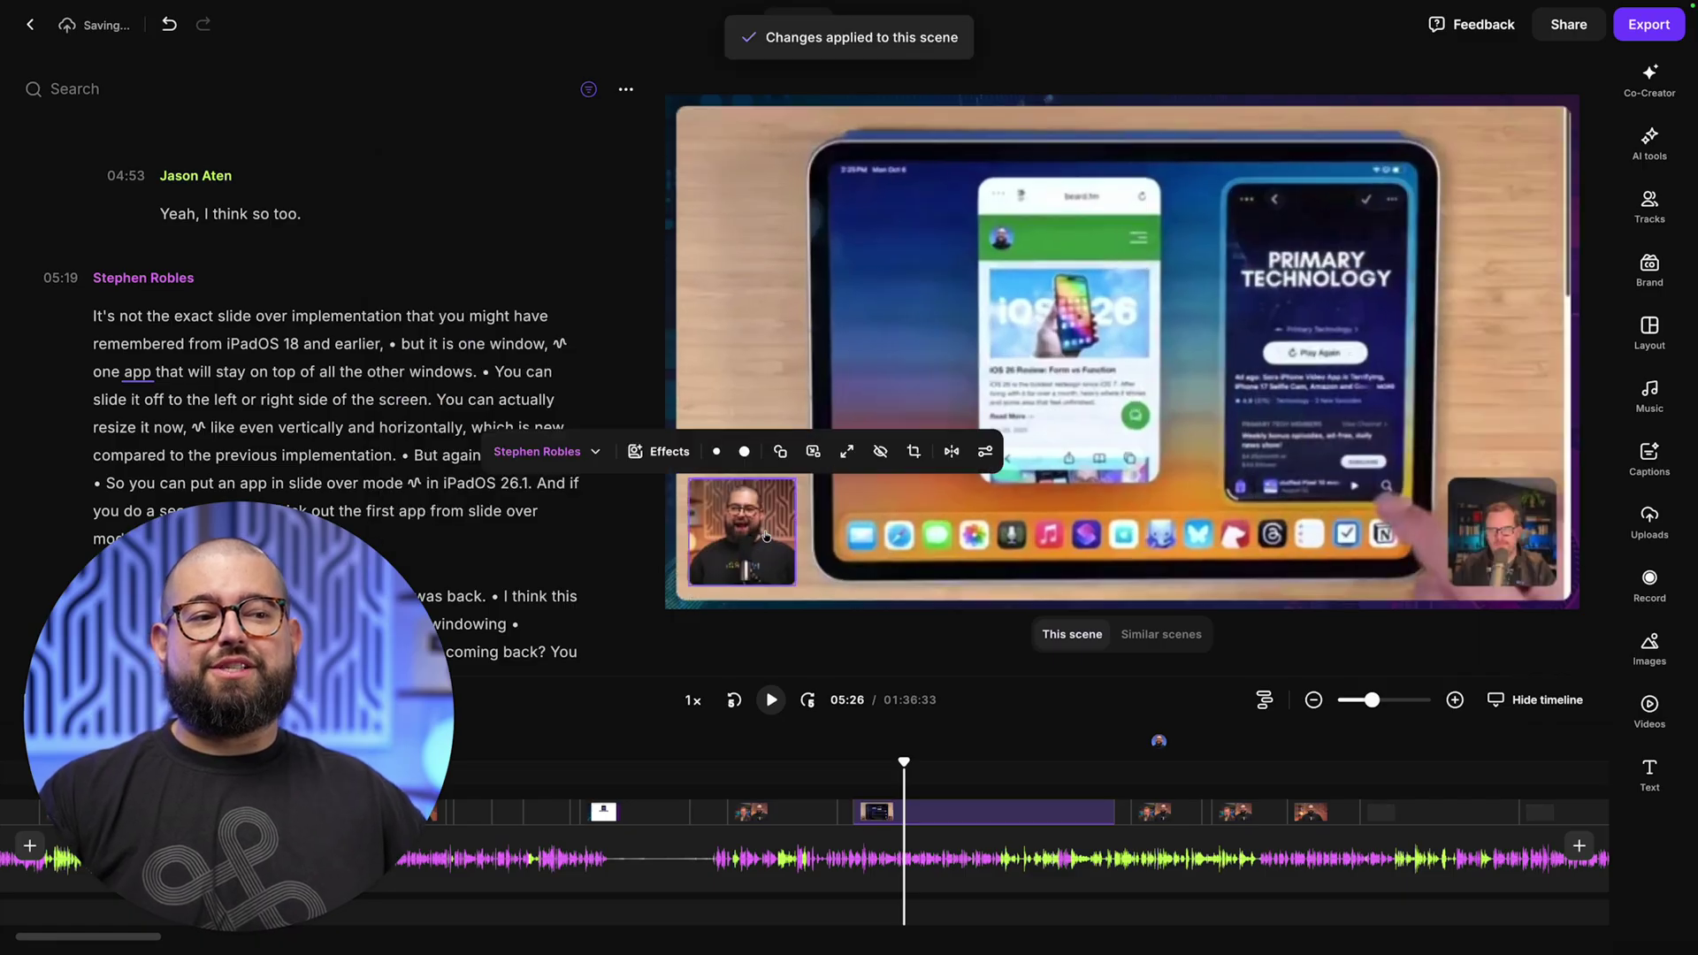
click(746, 452)
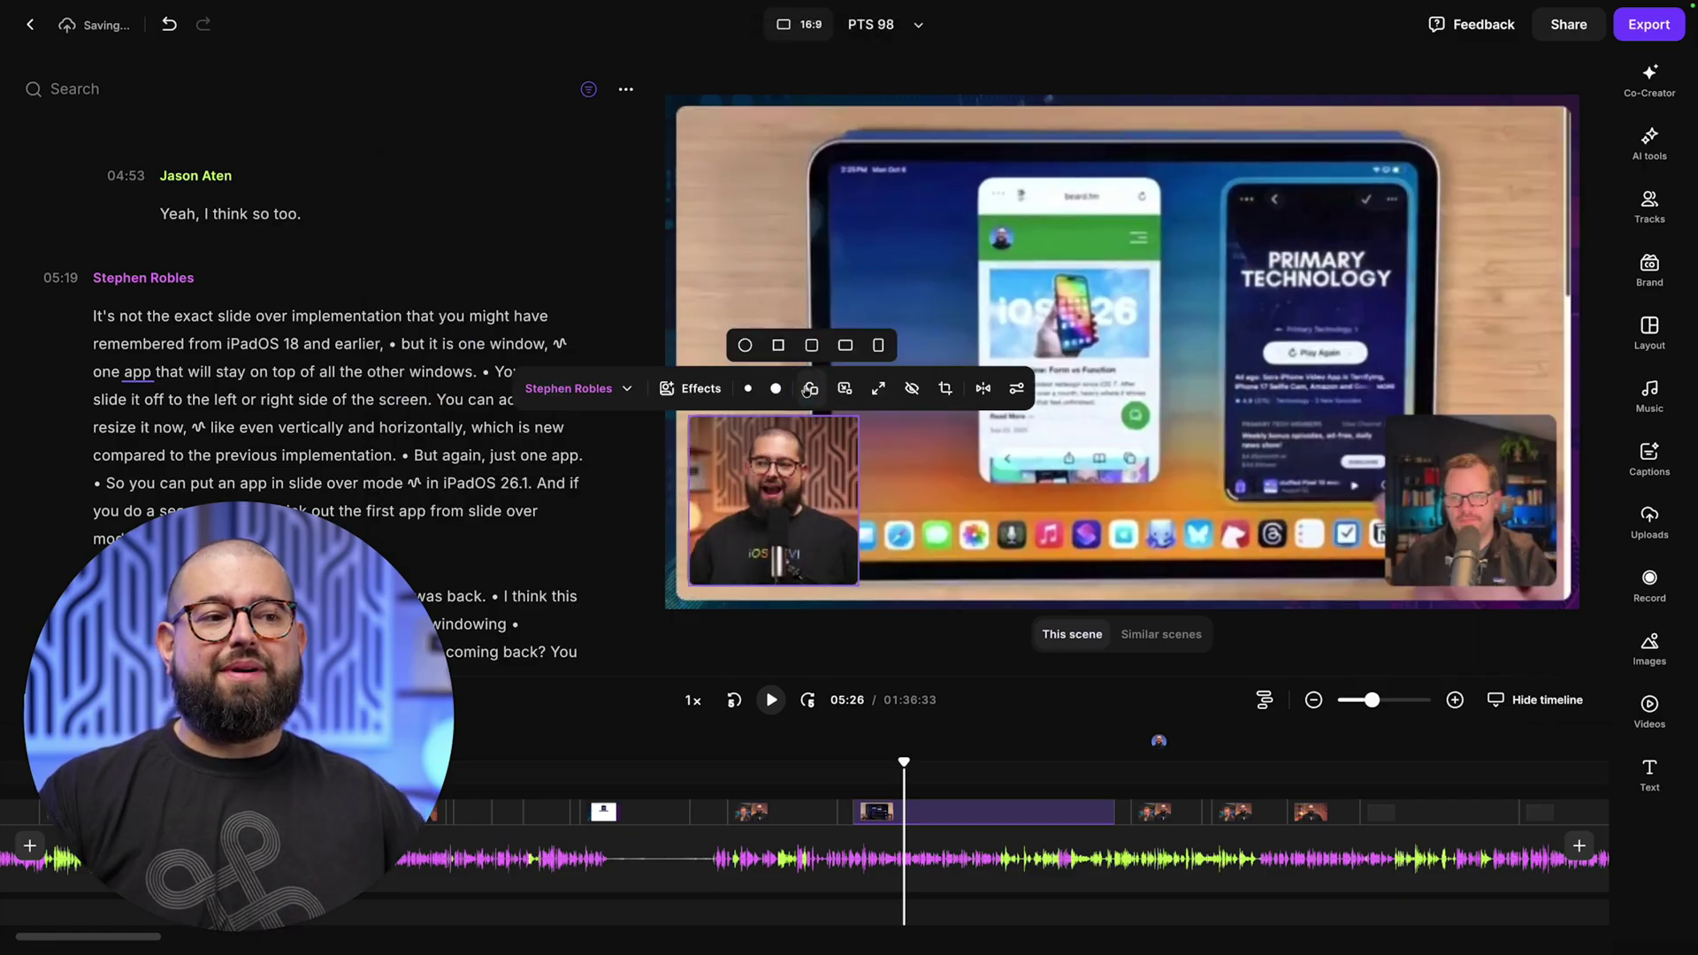
click(745, 346)
click(743, 355)
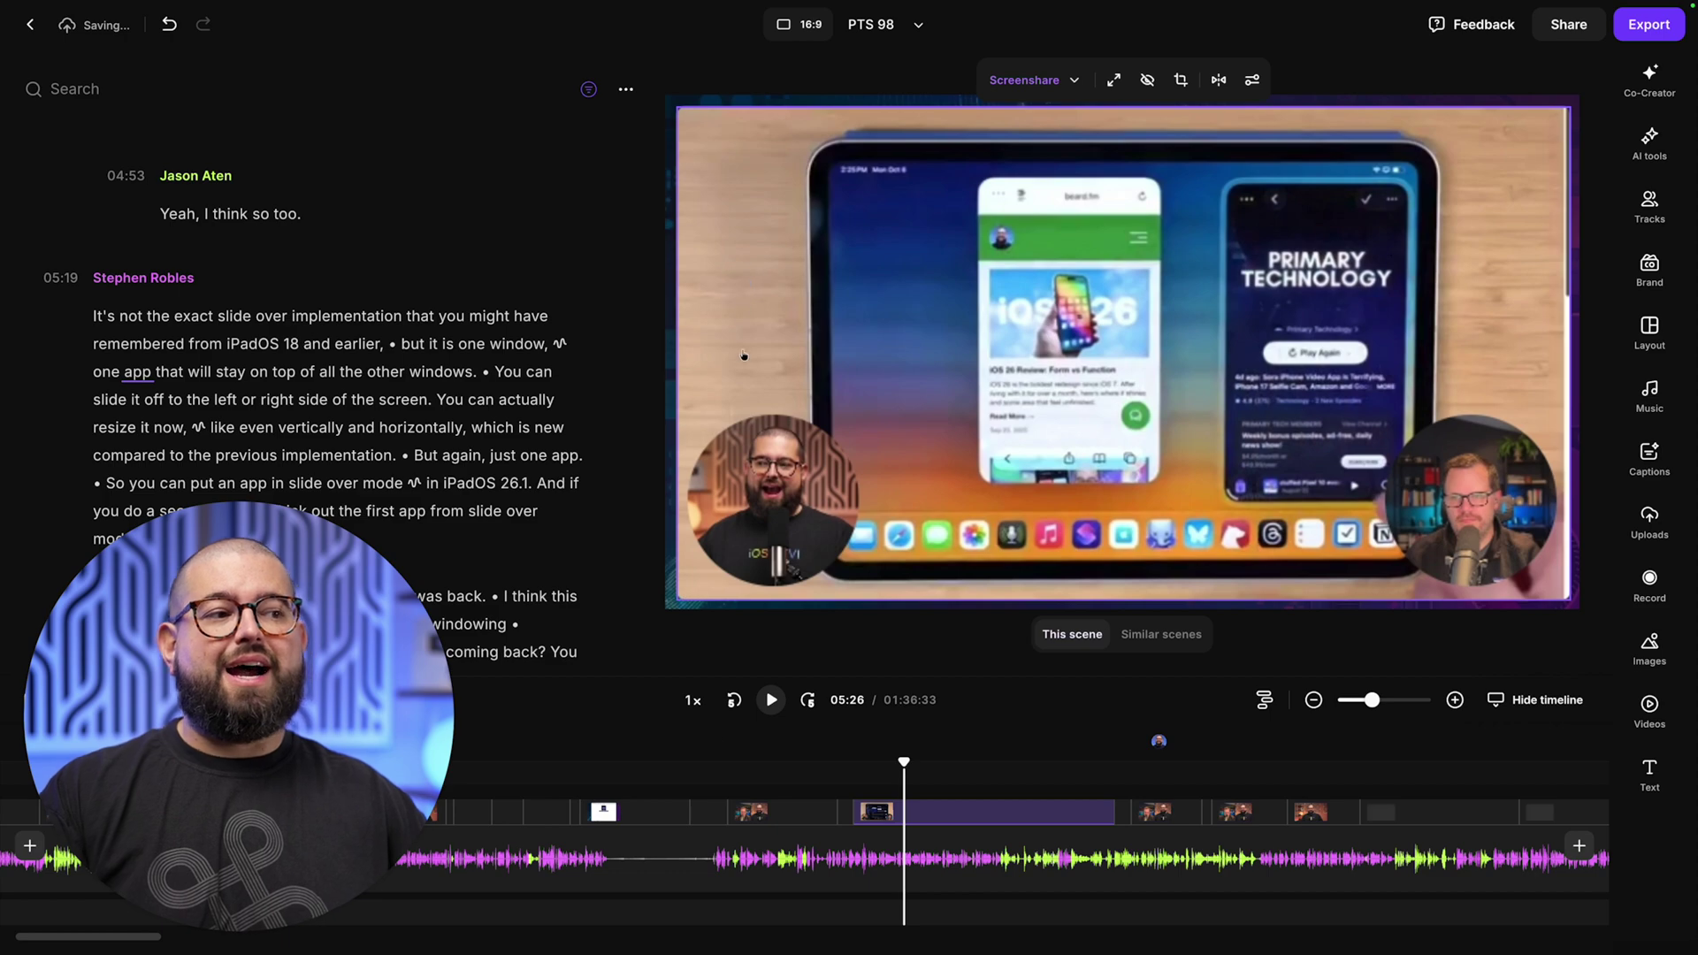
click(771, 700)
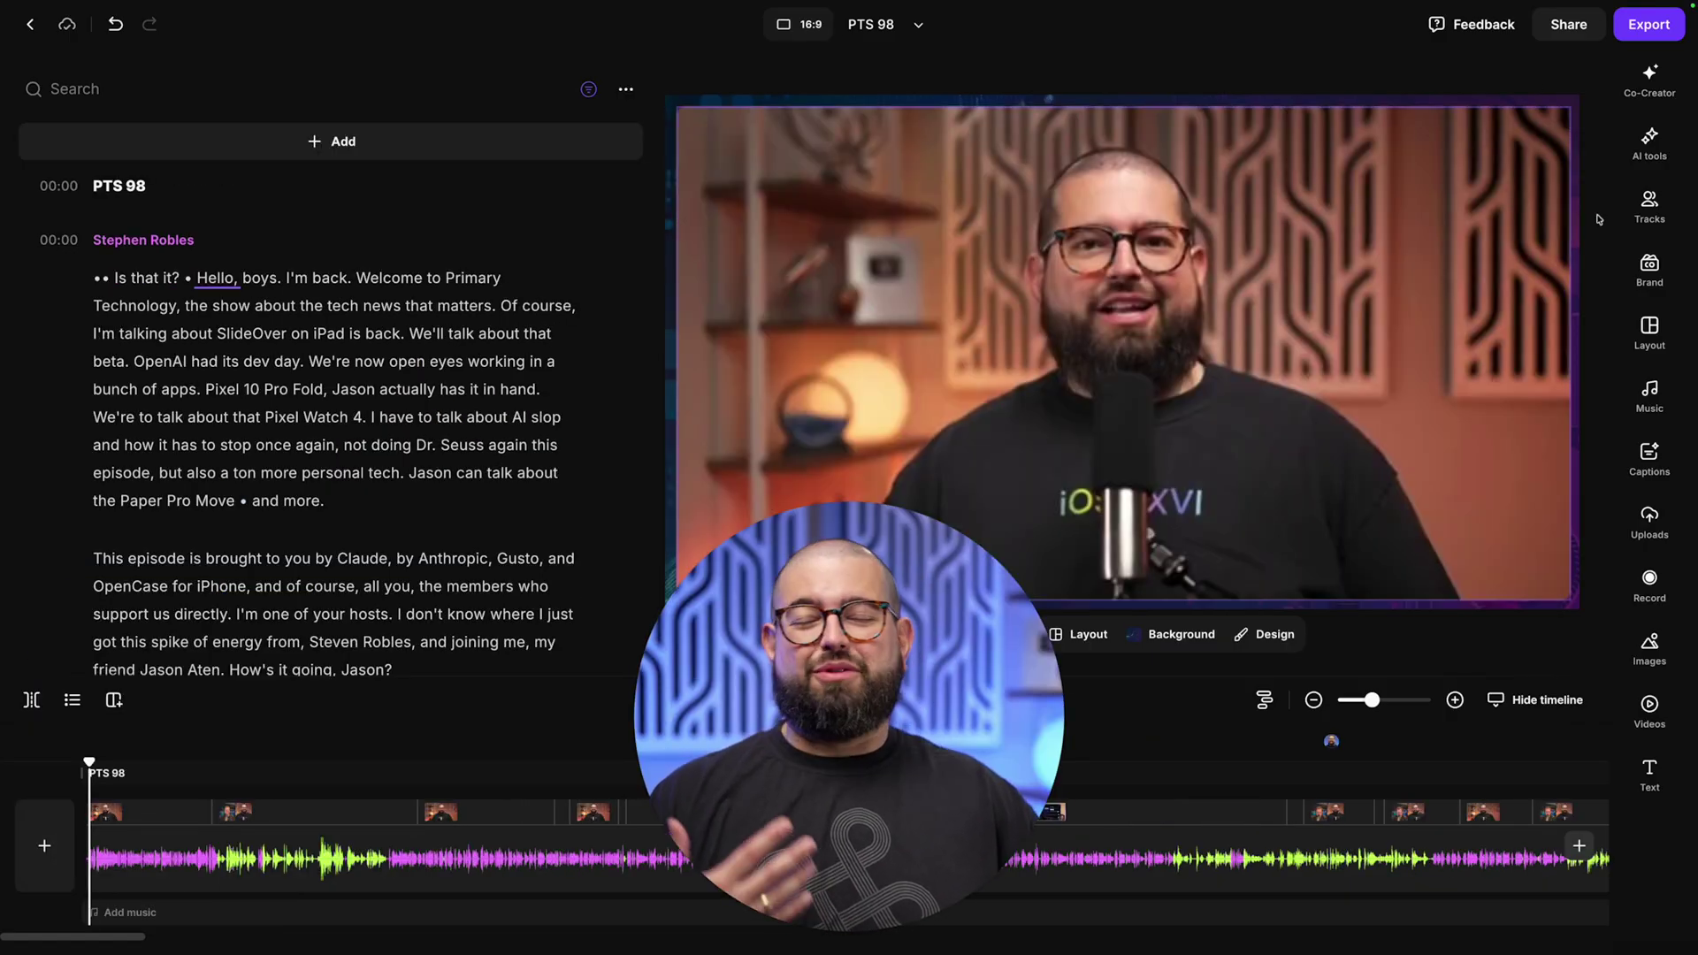
Ask Co-Creator to 'Add upbeat background music to the intro of this podcast', then deselect the clip.
click(1649, 80)
text(Add )
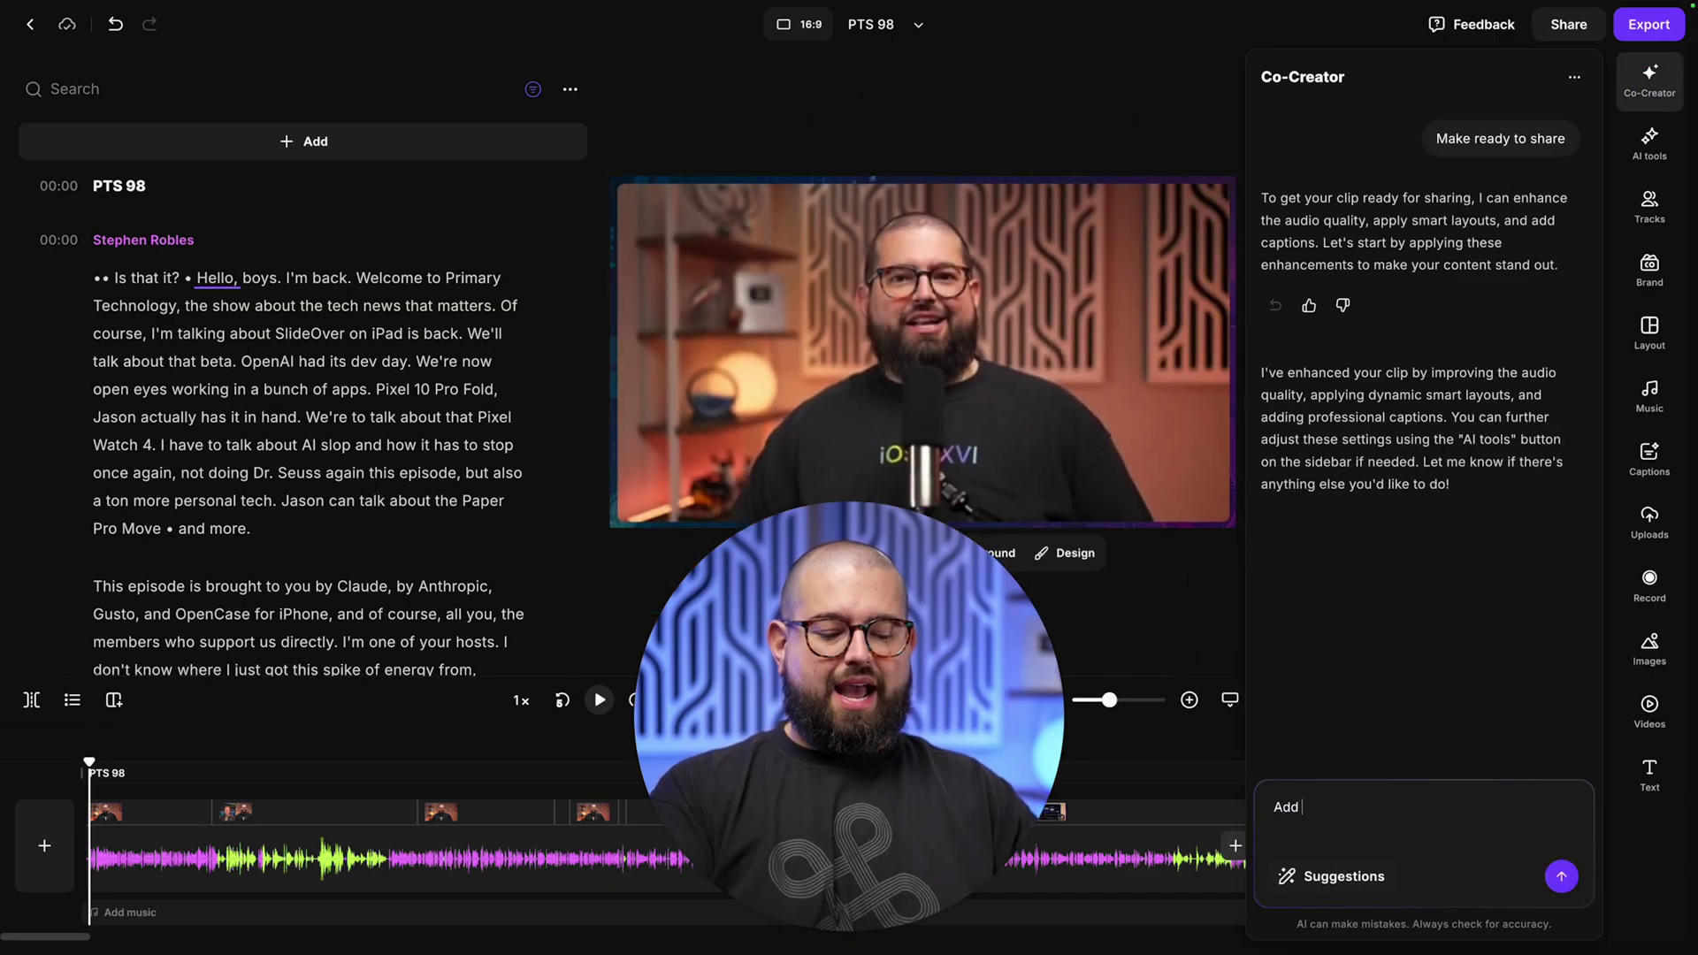
text(upbeat background music to the intro of this podcast)
key(Return)
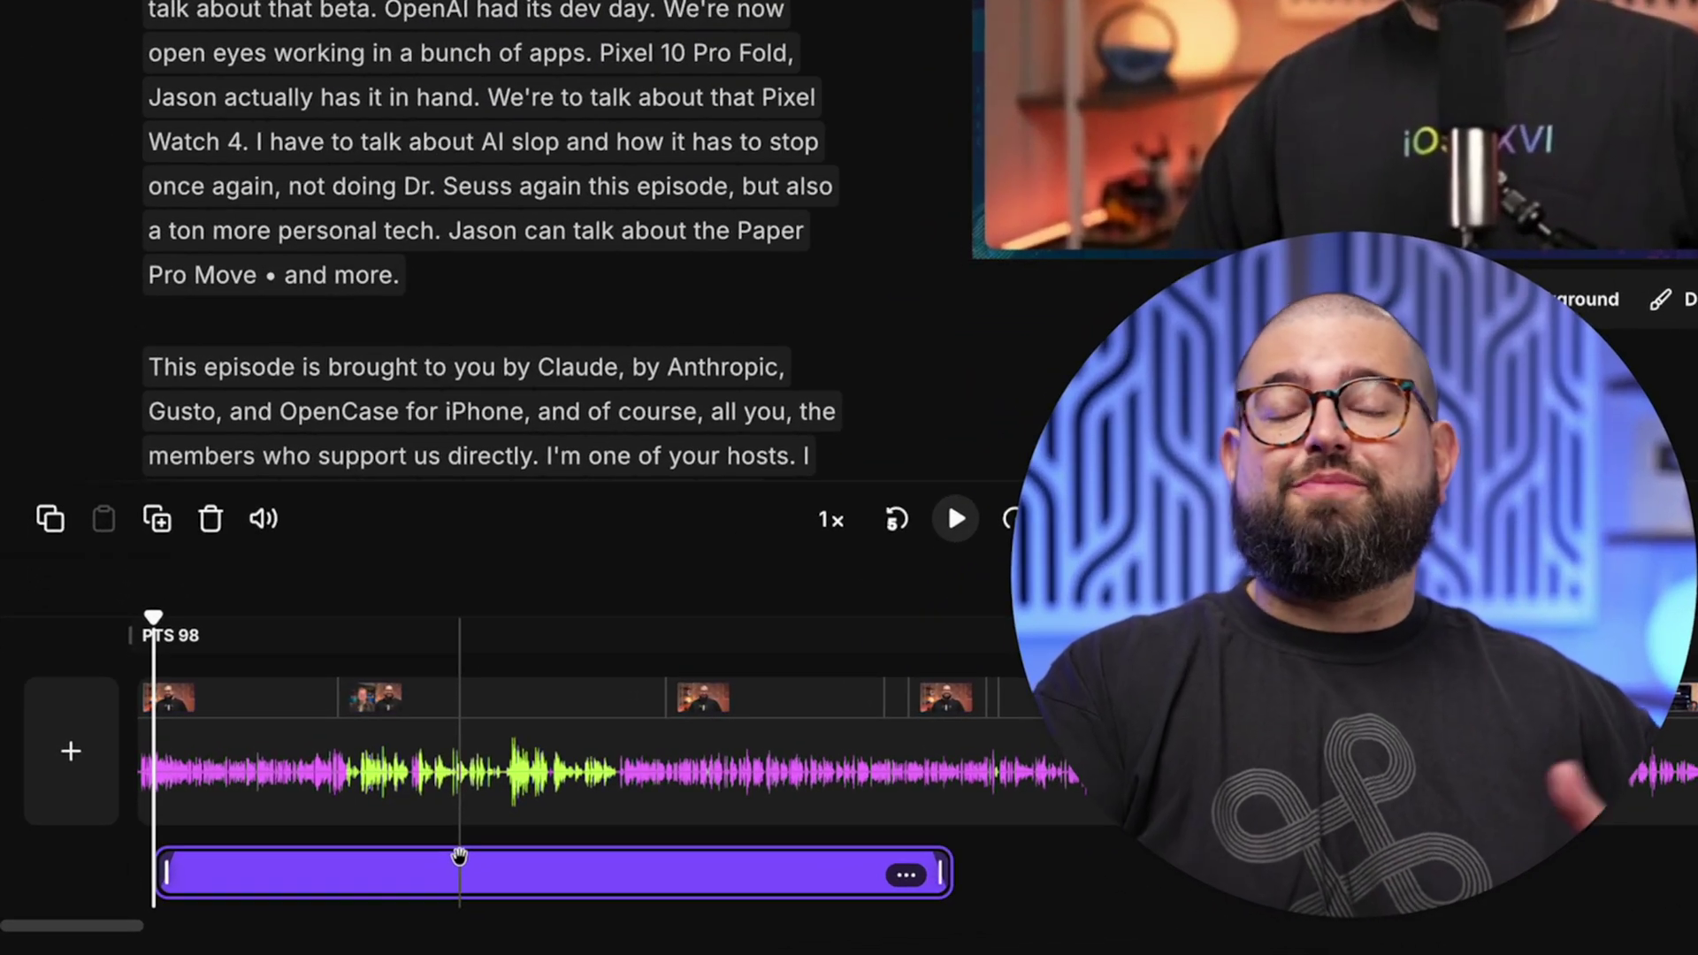
key(Escape)
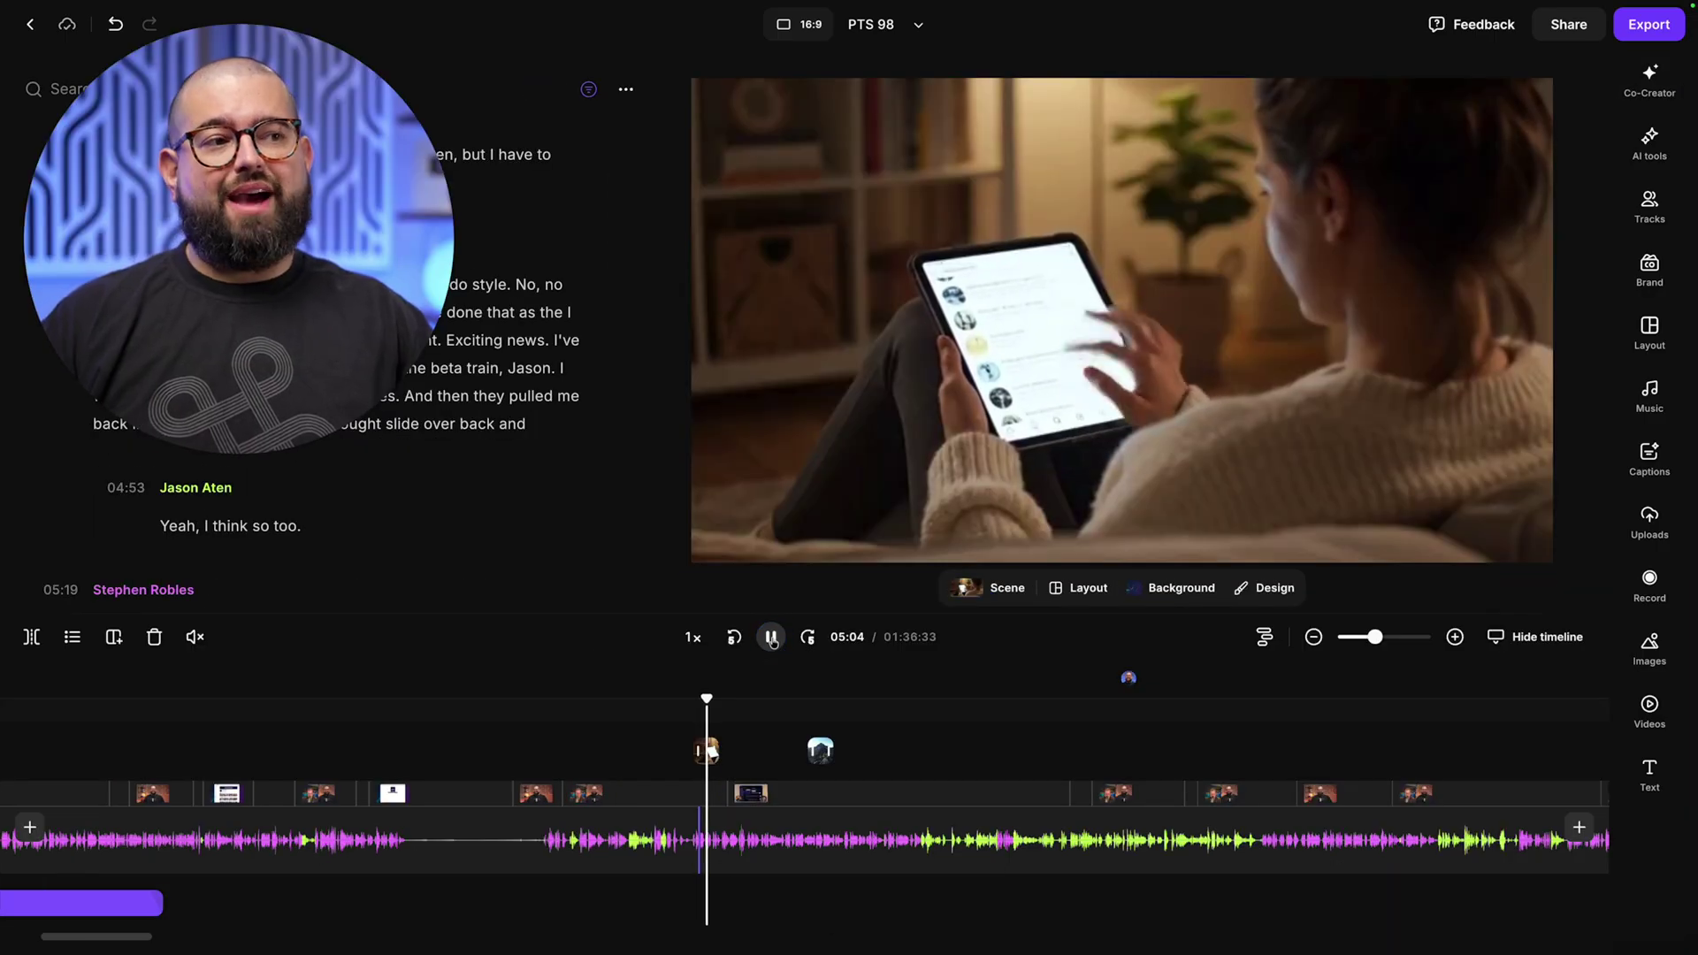
click(771, 638)
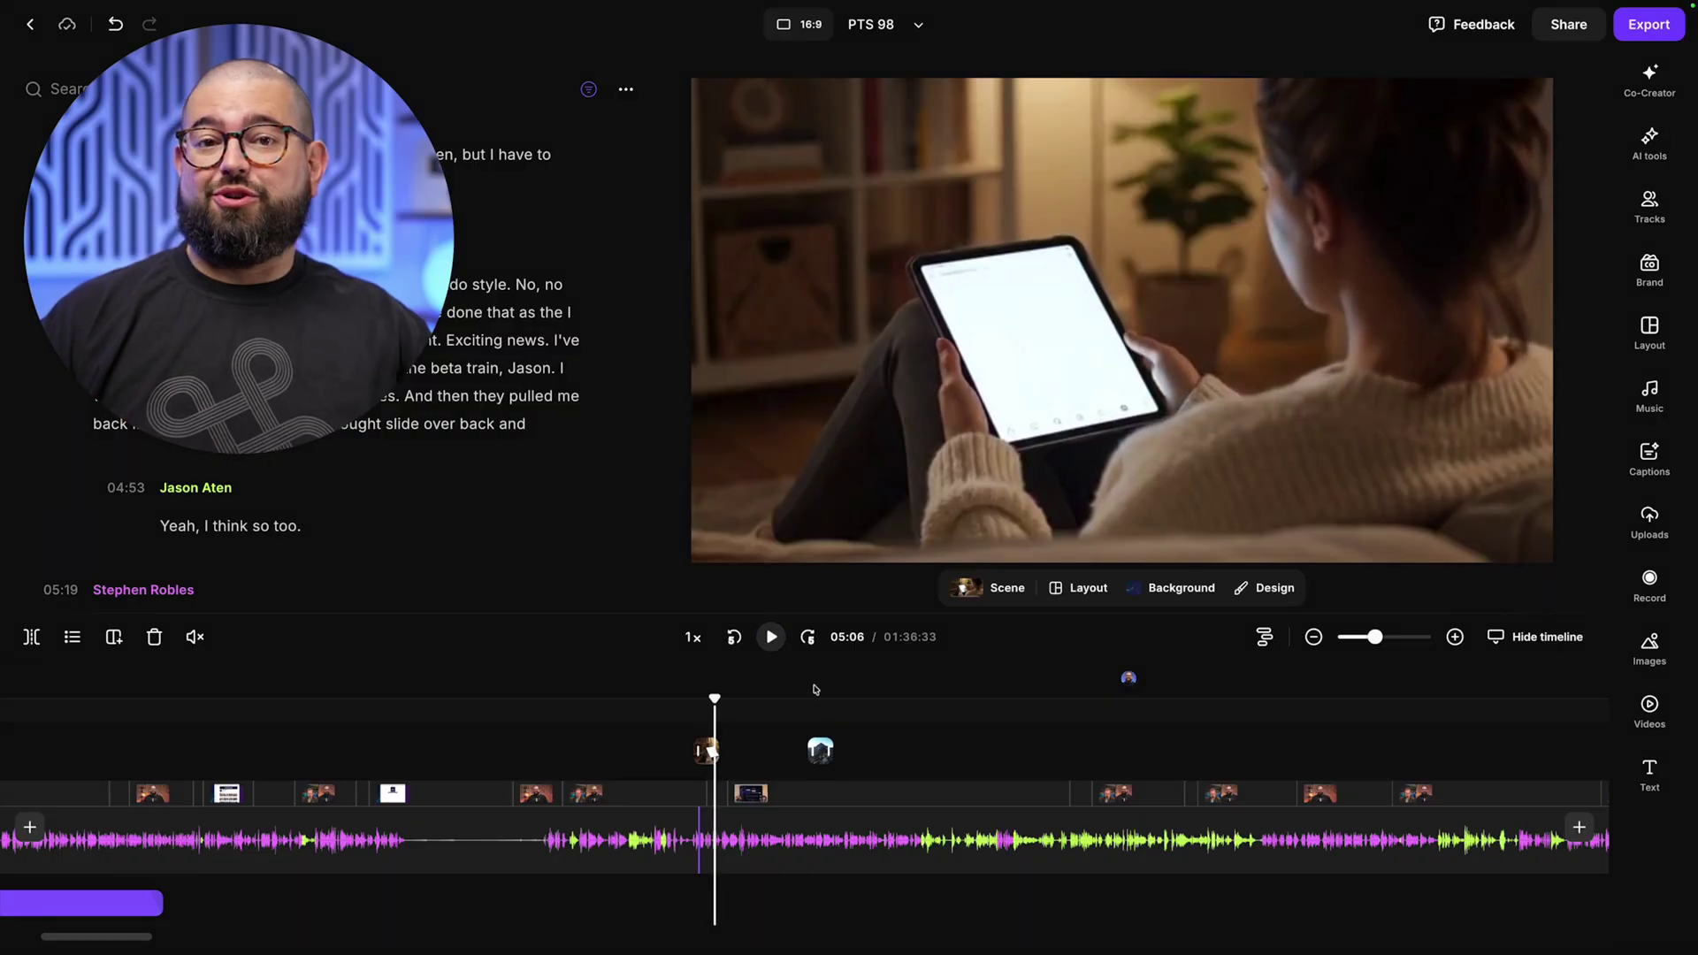
click(814, 796)
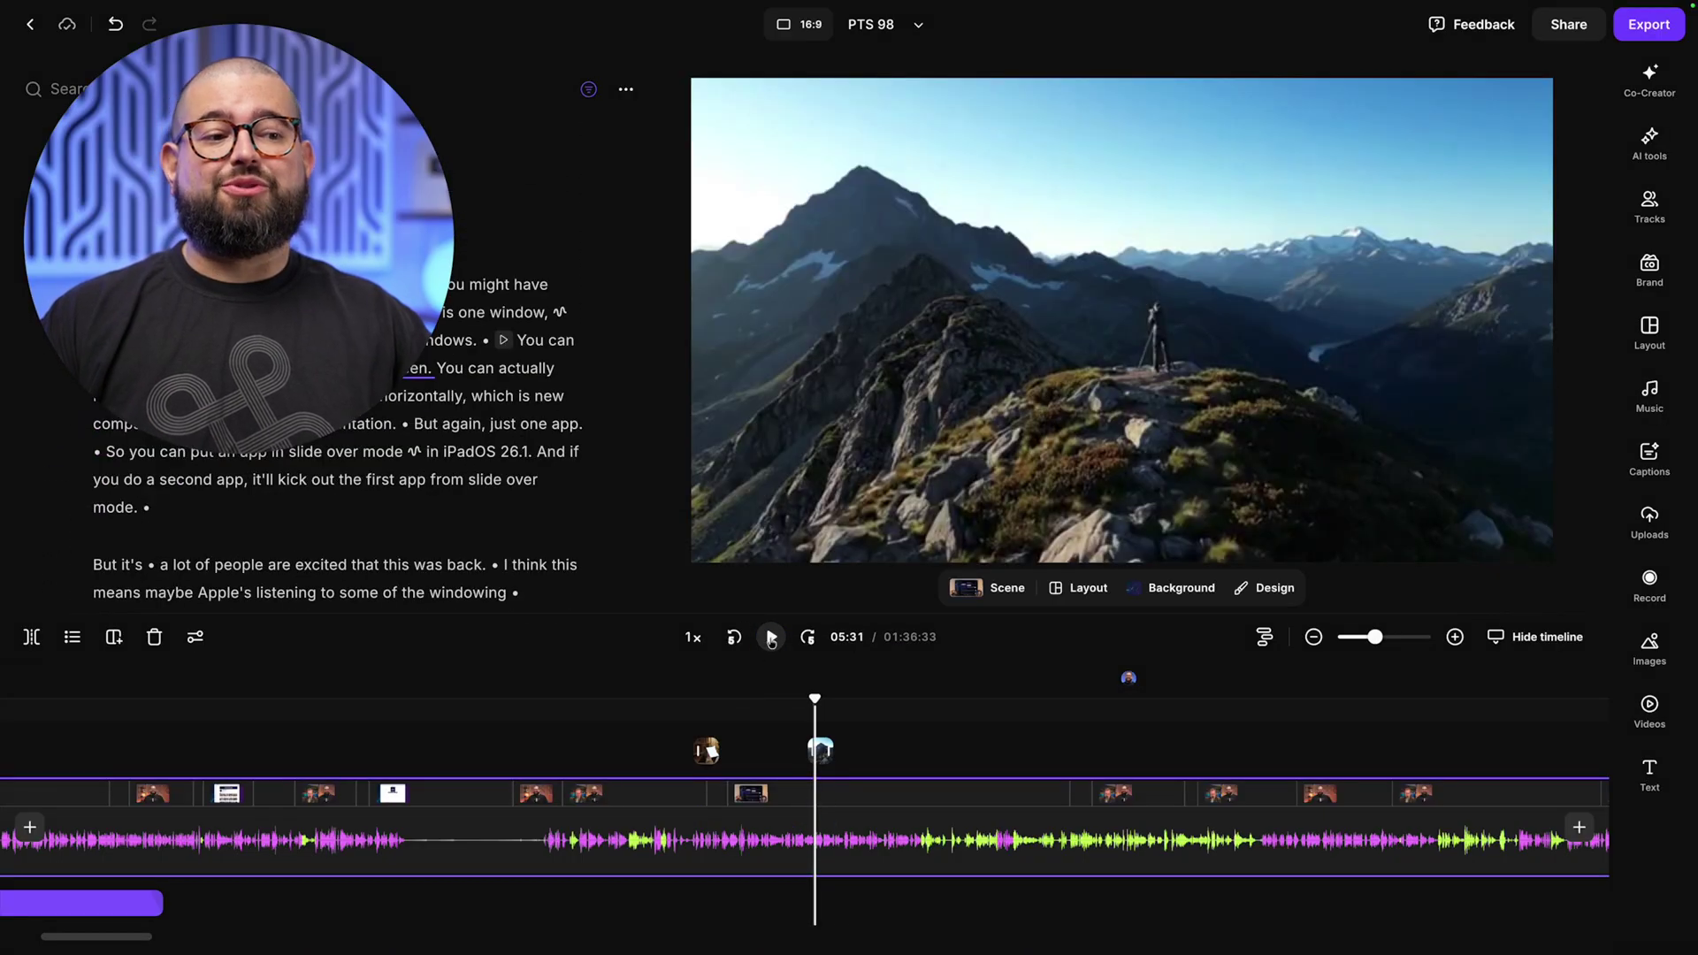
click(770, 639)
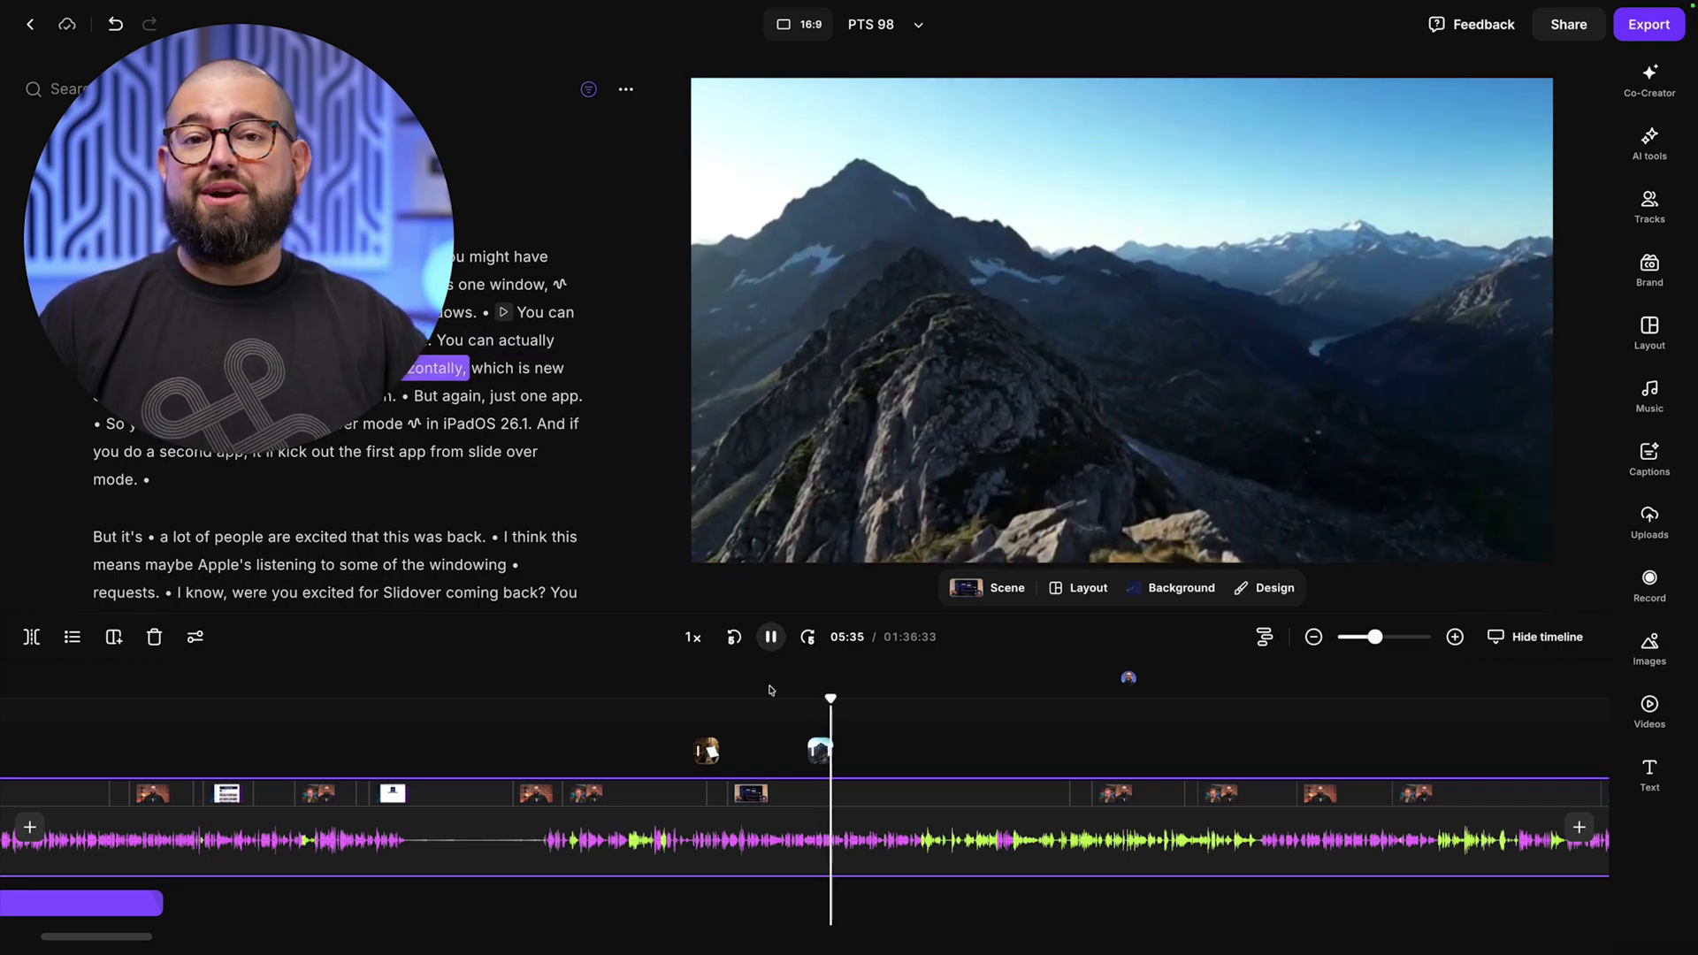
click(770, 639)
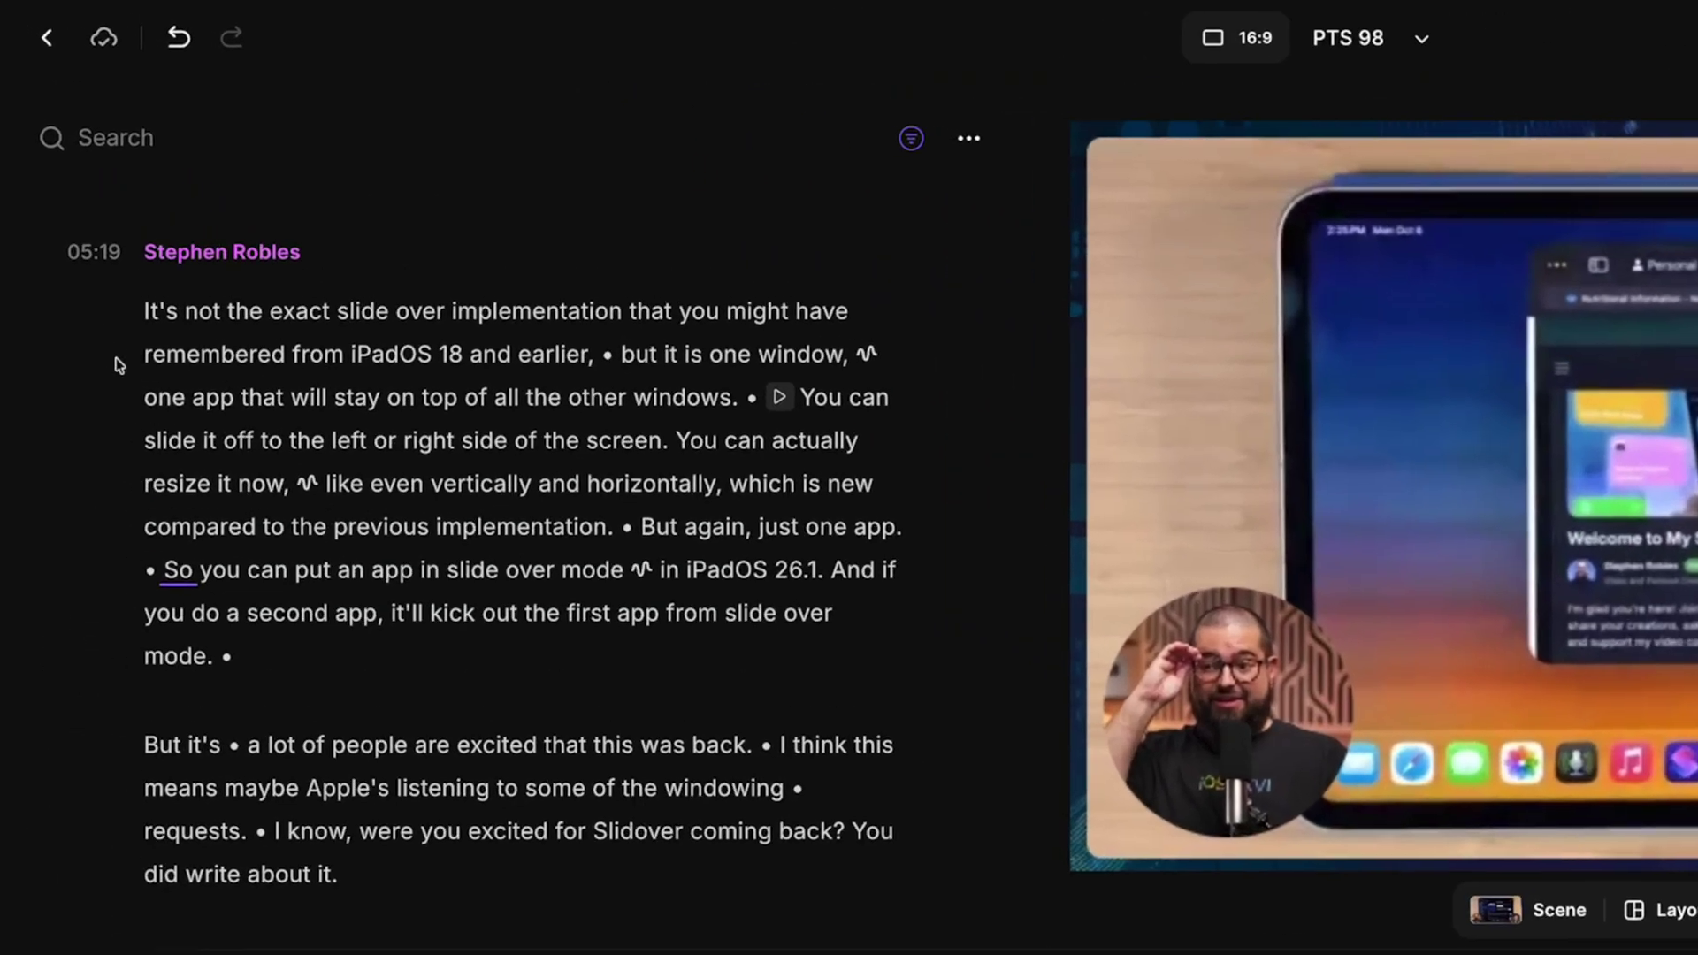
Delete the transcript passage running from "It's" to "You".
click(138, 297)
drag(154, 320, 869, 409)
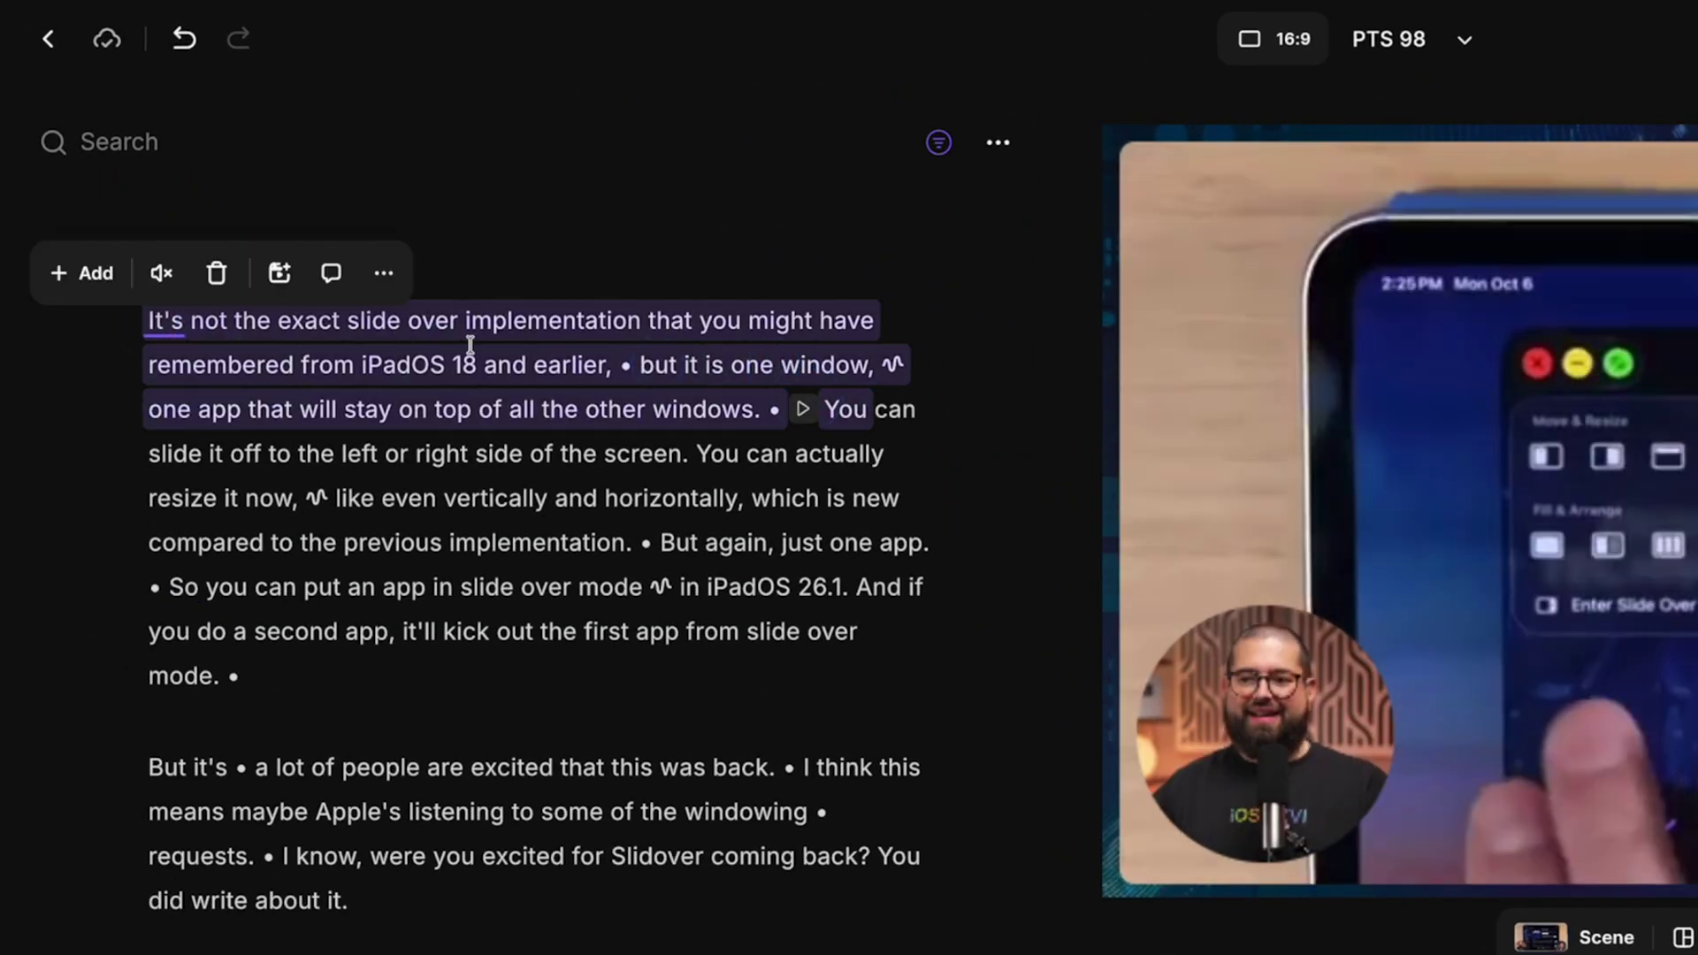
click(218, 276)
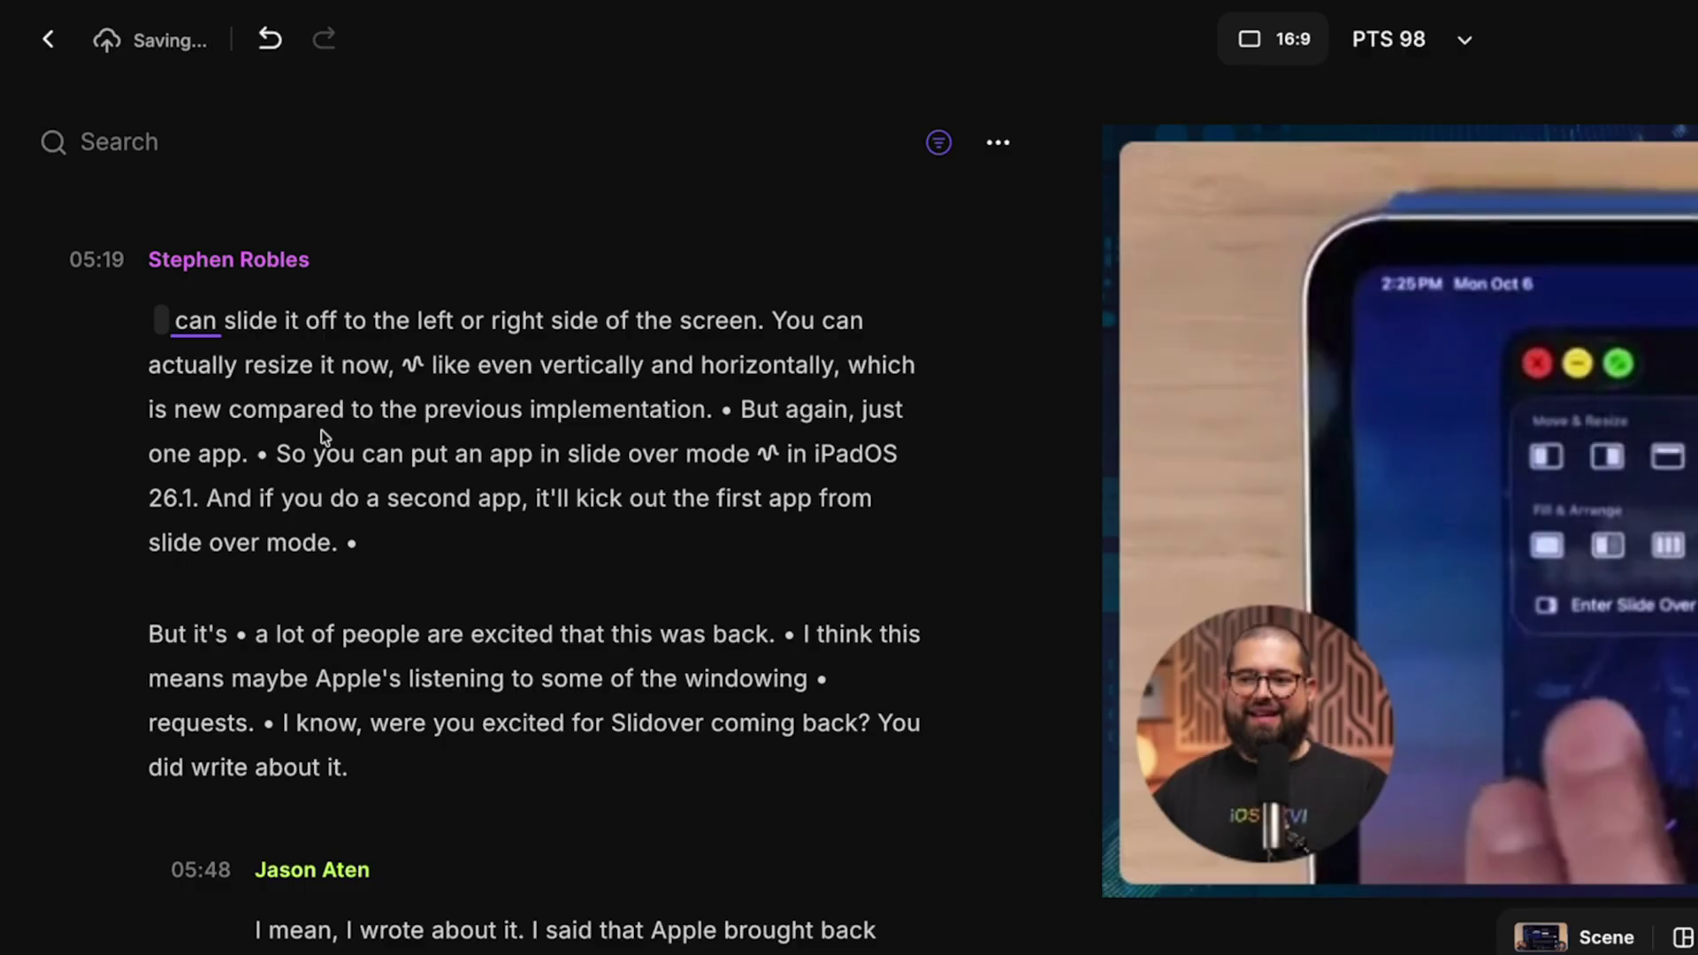
Switch the episode to vertical 9:16, check it at 04:34, and bring up the project list.
click(1274, 39)
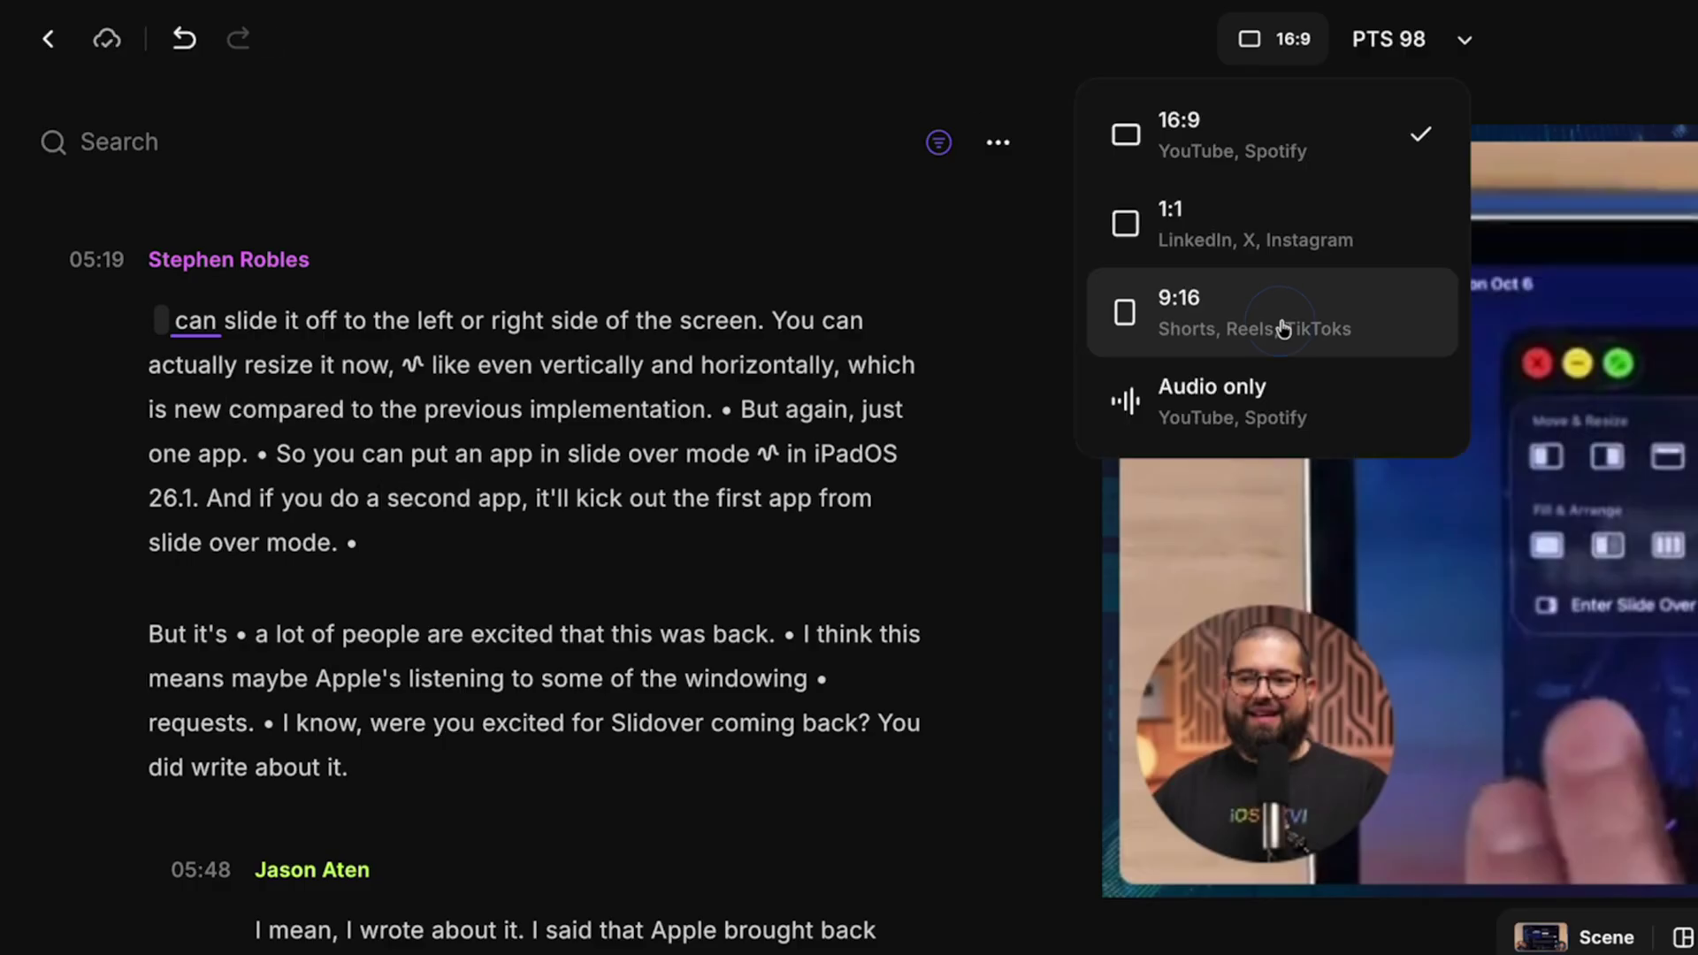
click(1285, 330)
click(627, 829)
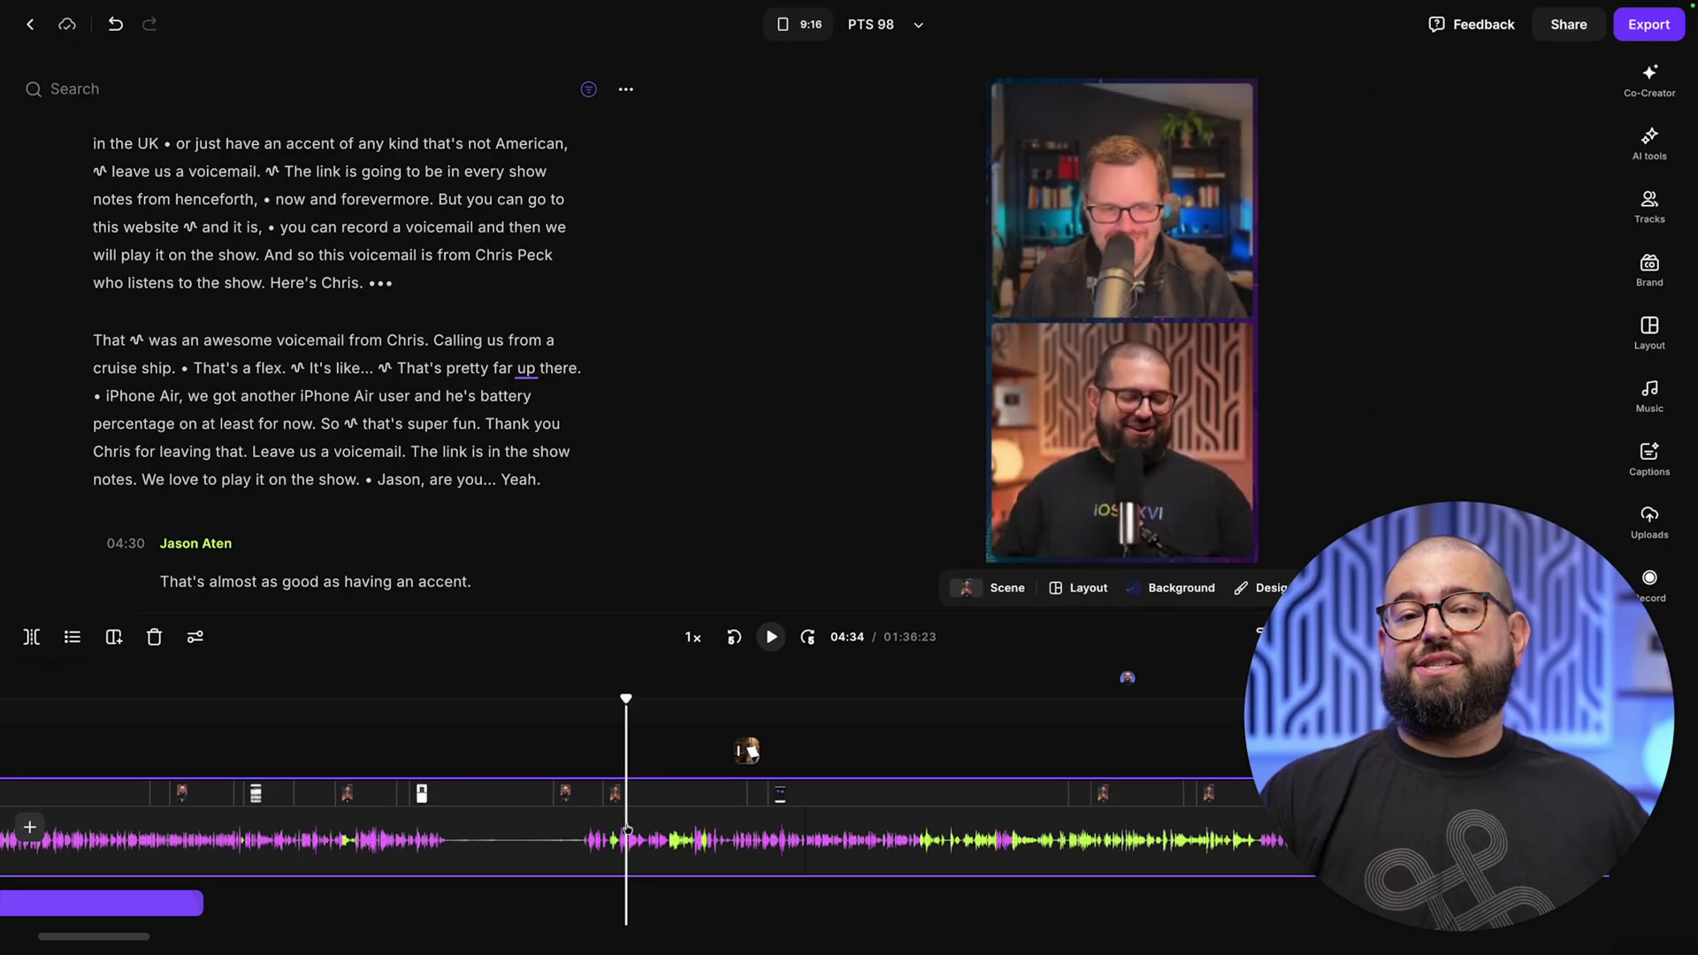
click(929, 30)
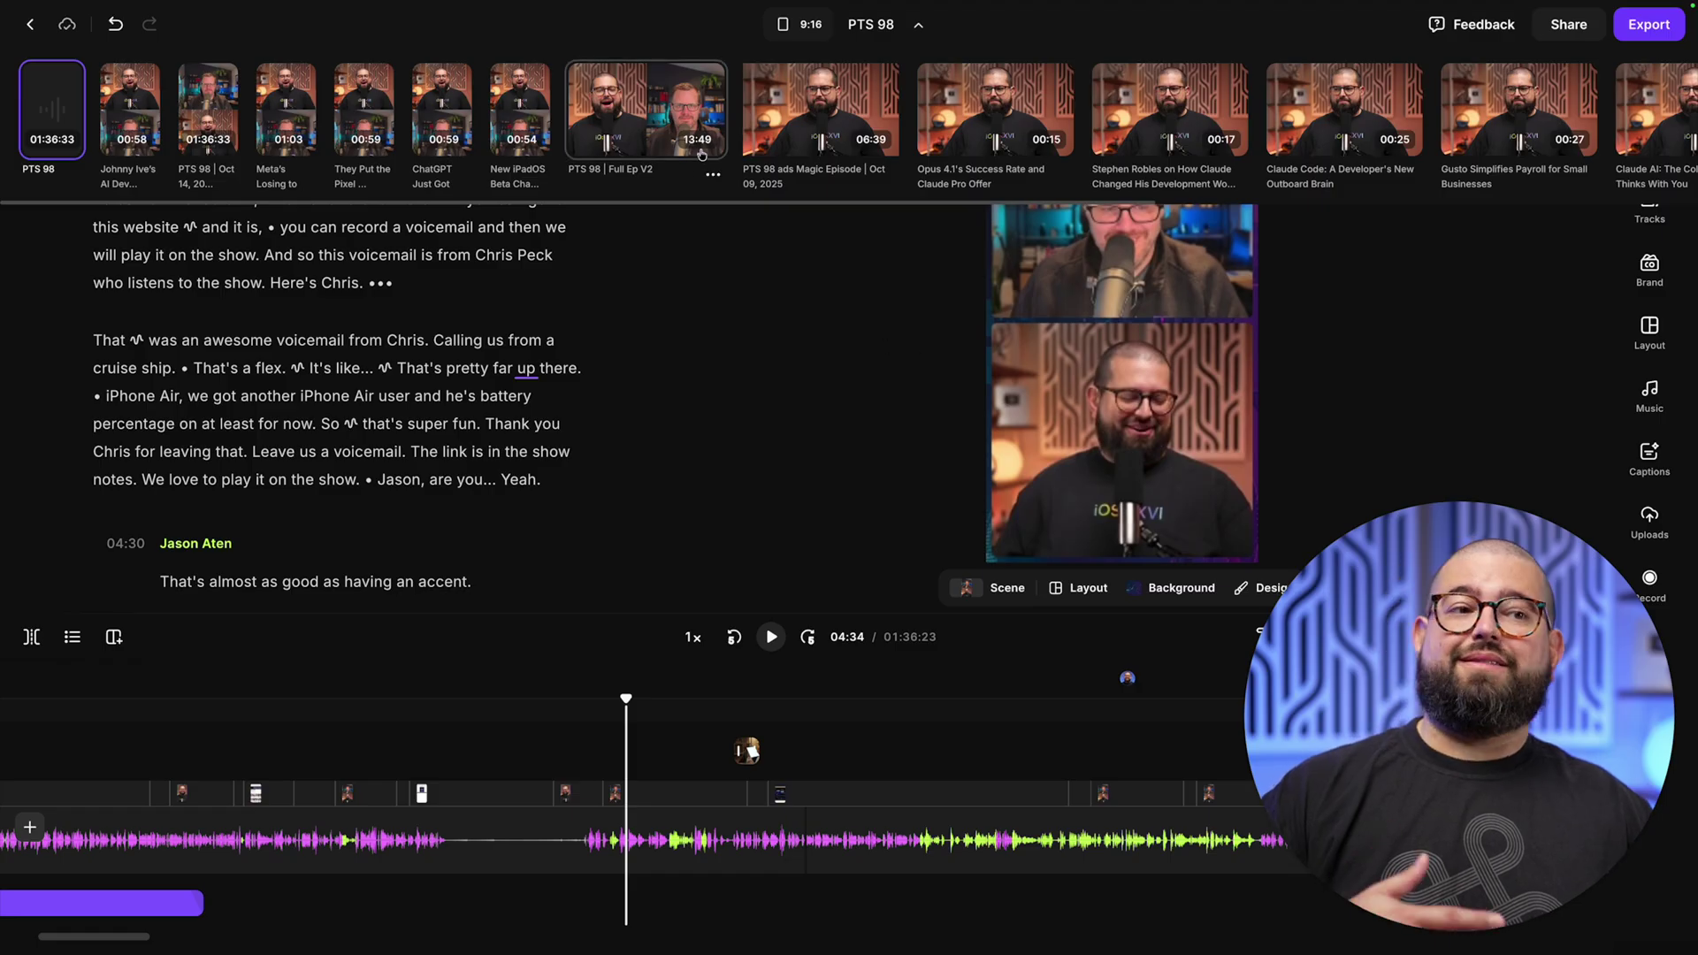
Export the vertical PTS 98 episode at 2160p 4K video quality.
click(778, 403)
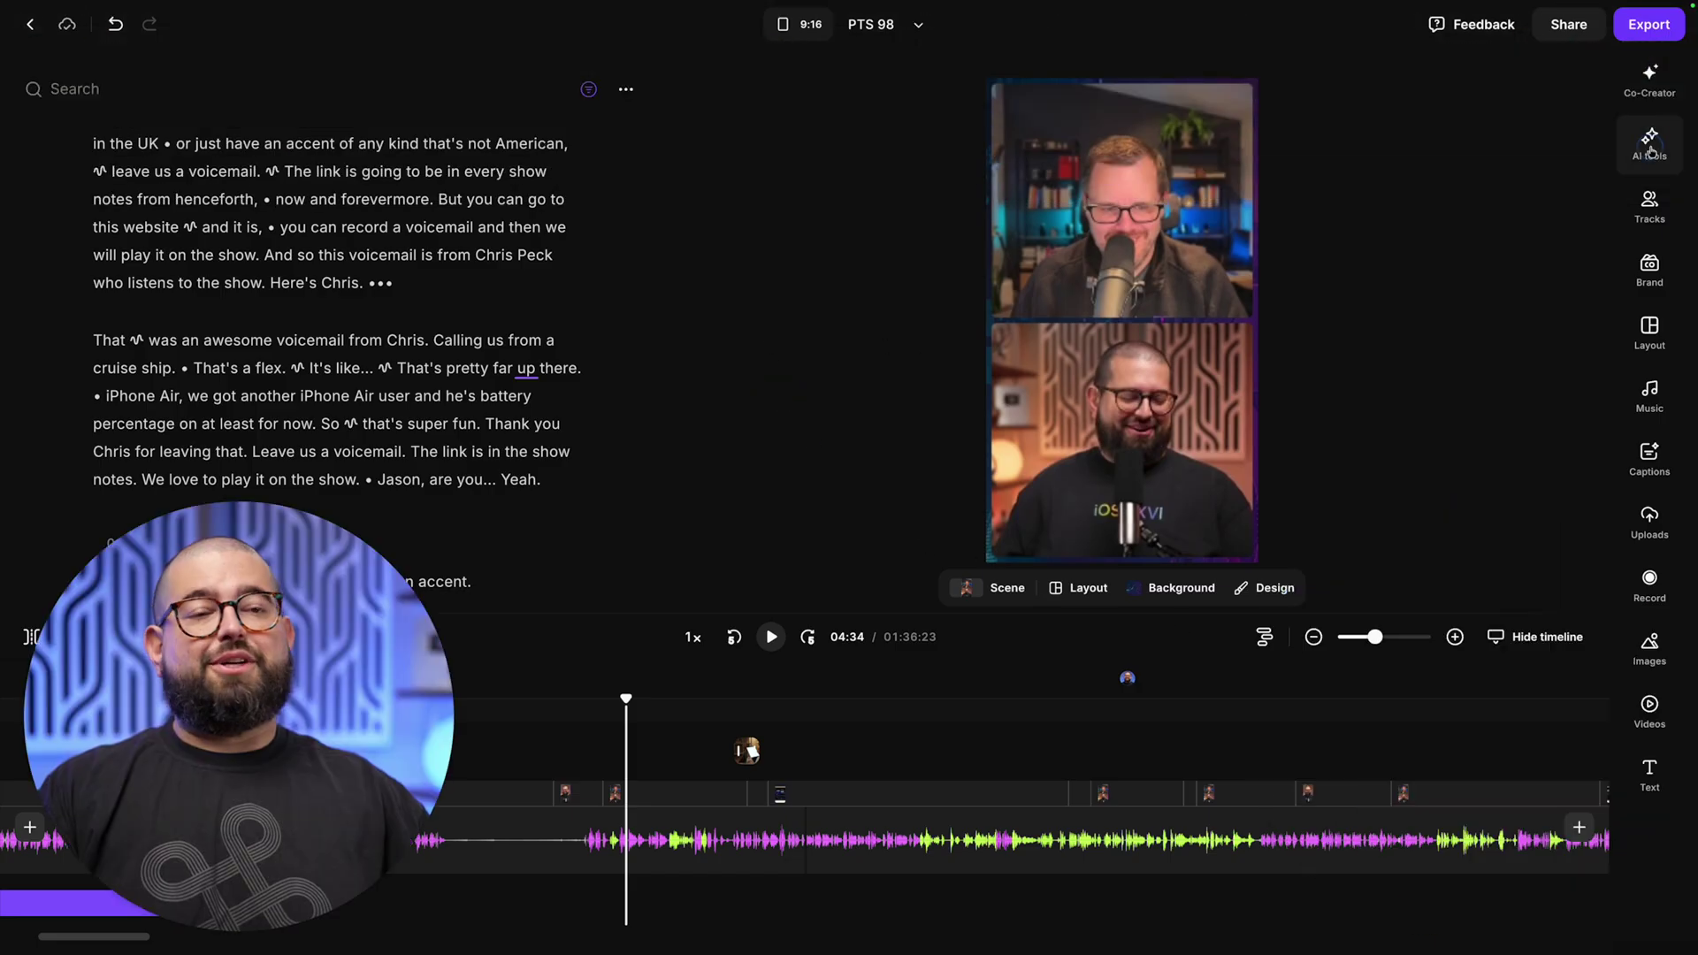
click(1650, 141)
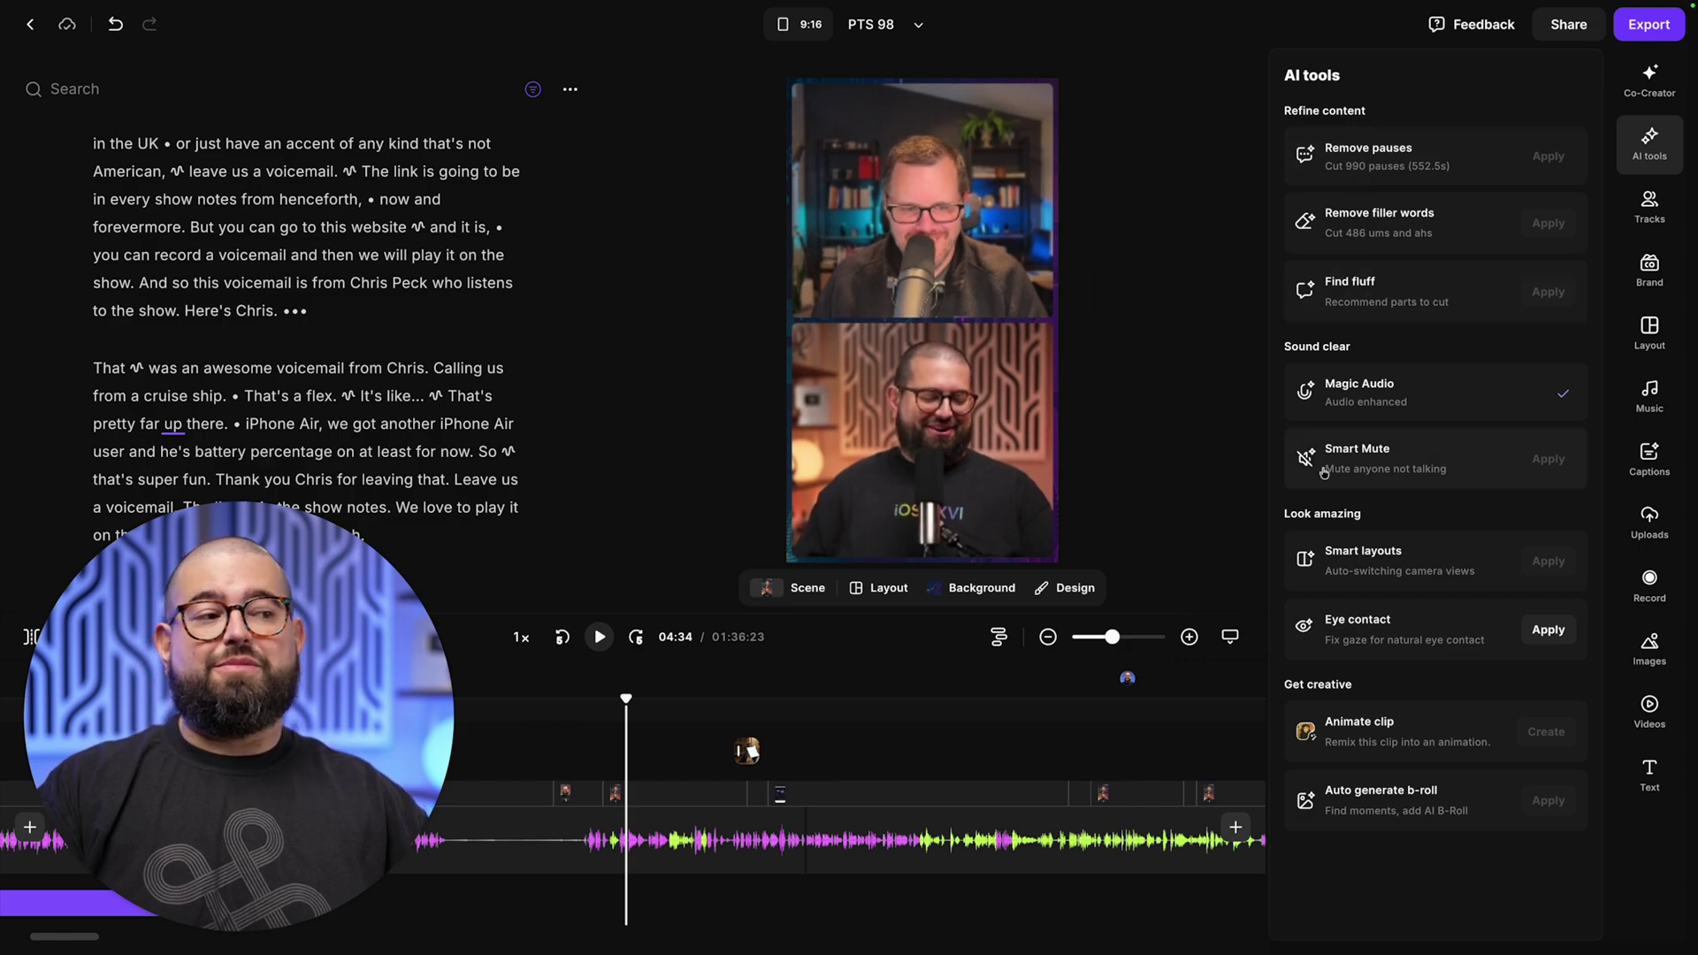
click(1198, 461)
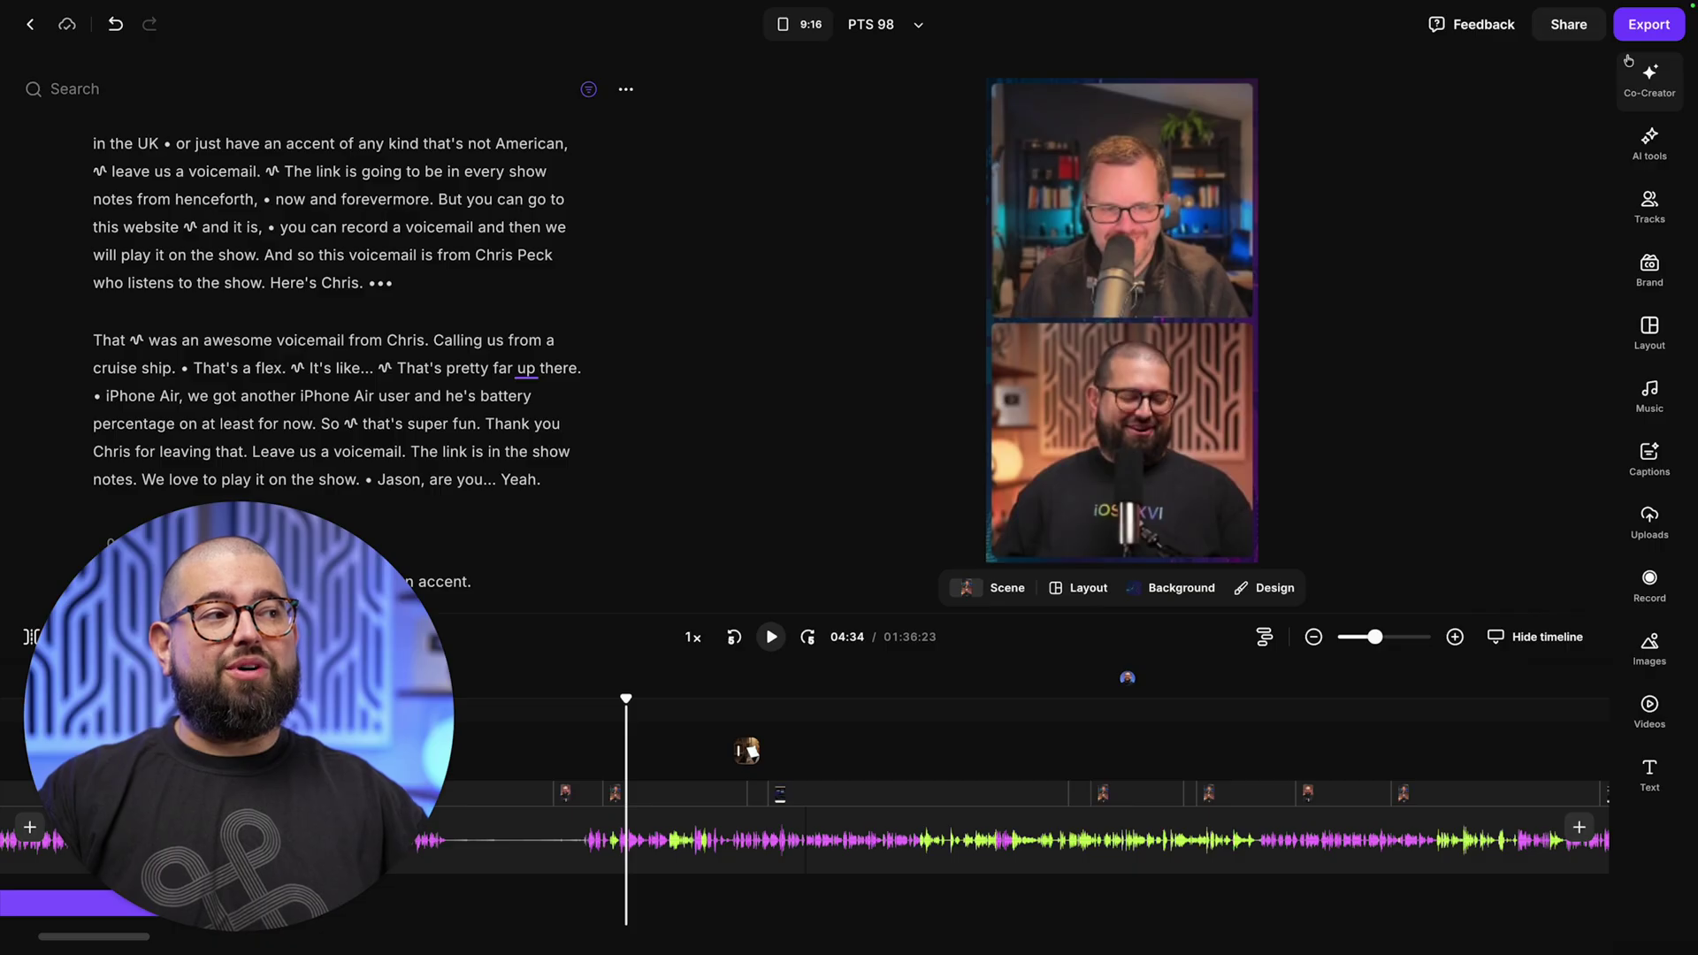
click(1649, 24)
click(1610, 181)
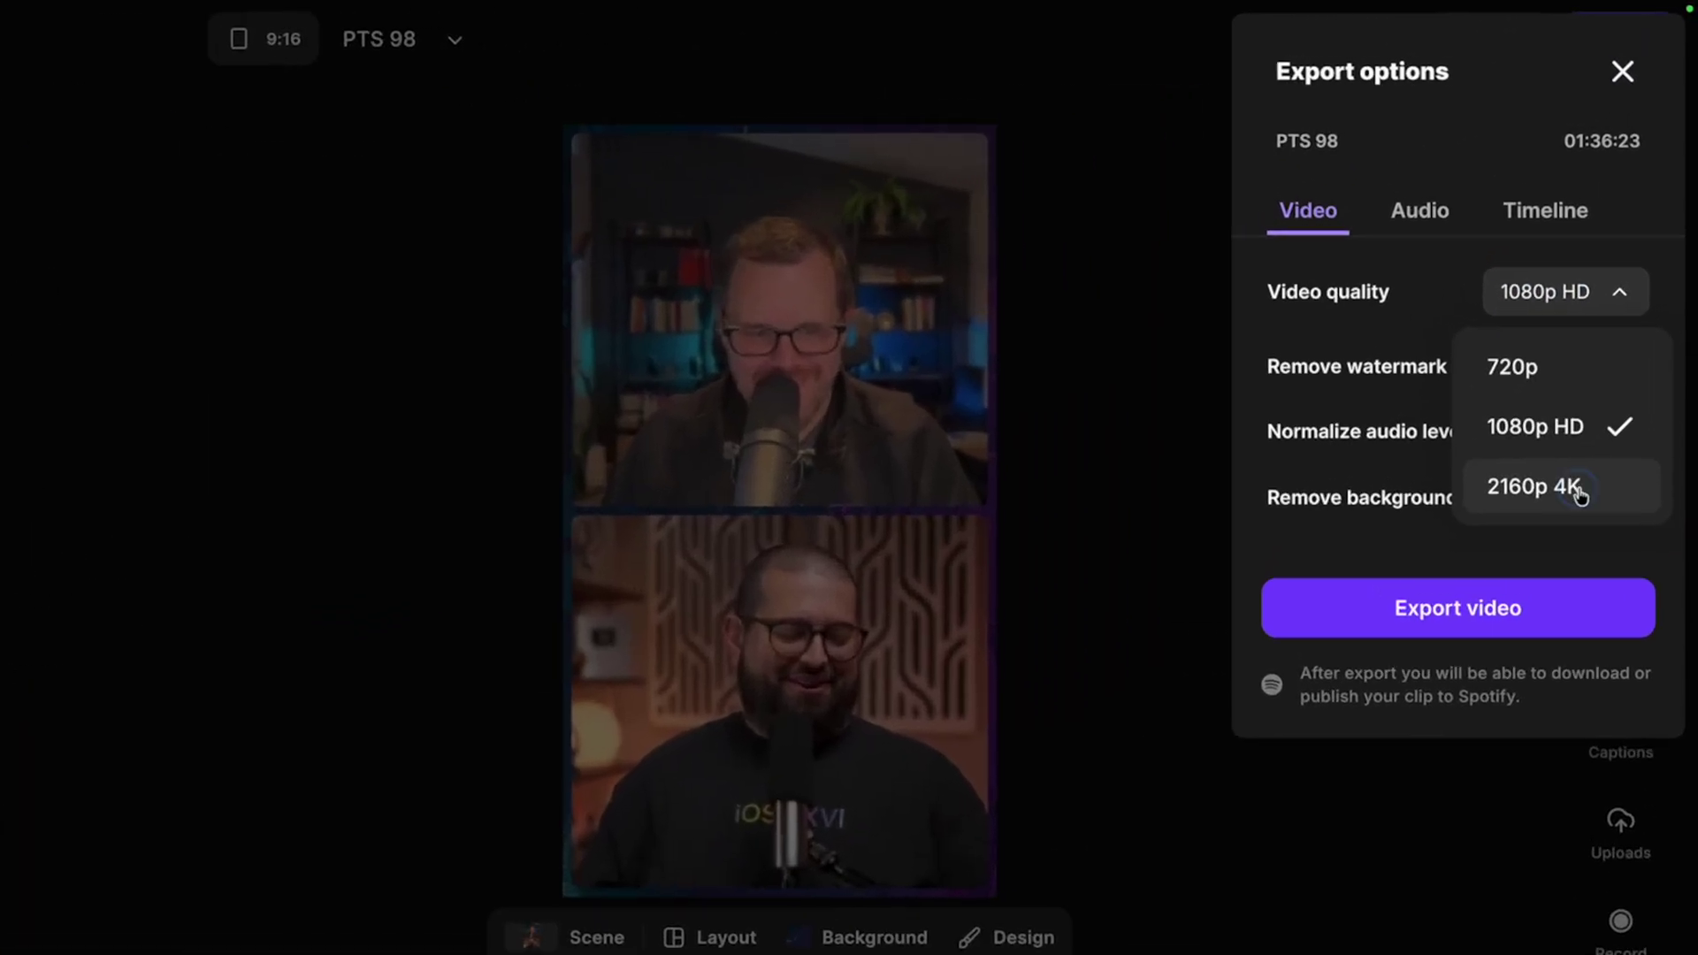
click(1565, 393)
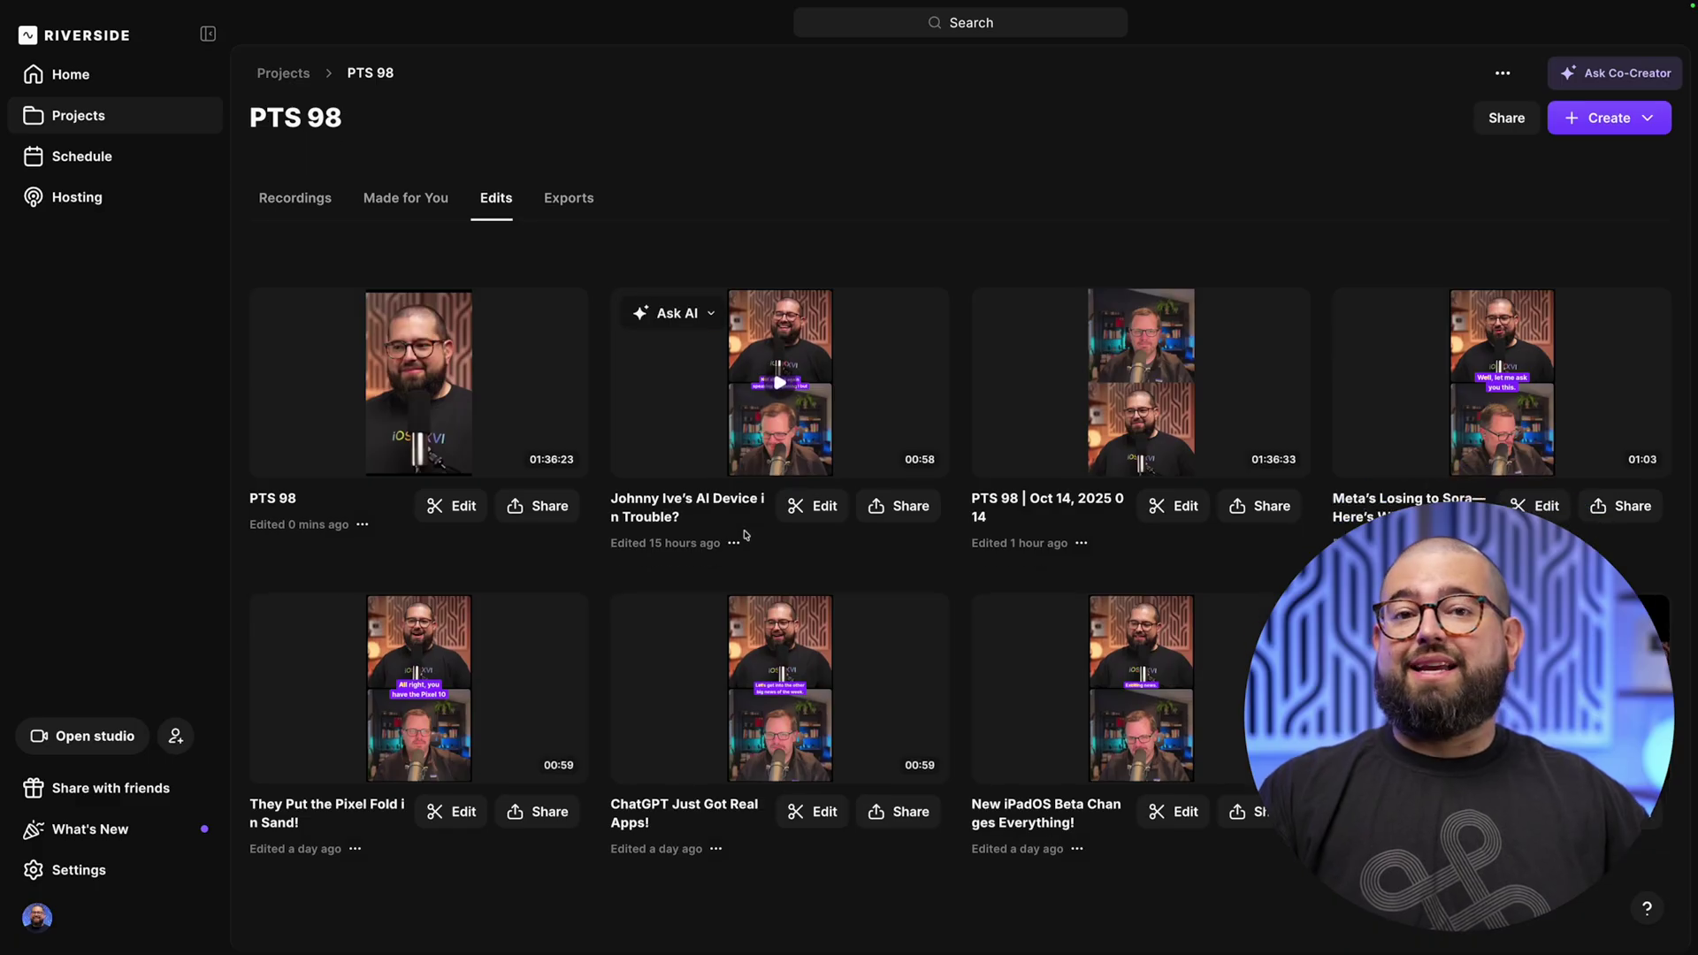
View the PTS 98 project's exported videos, then go to the podcast hosting page.
click(550, 239)
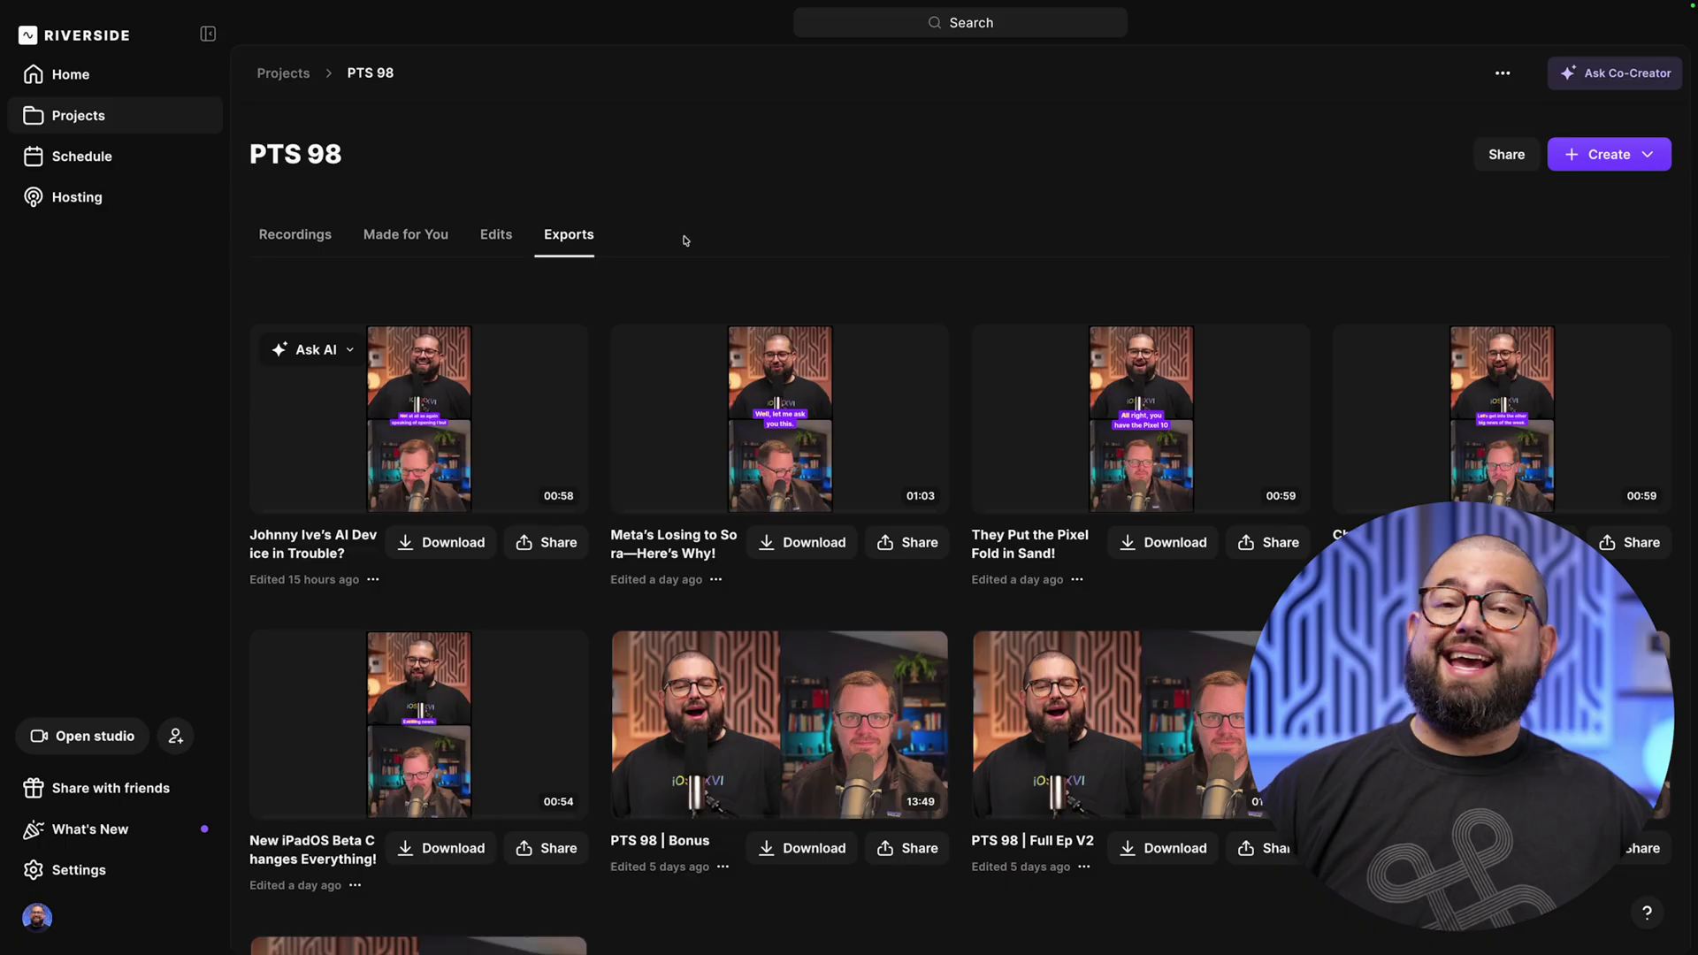
click(94, 209)
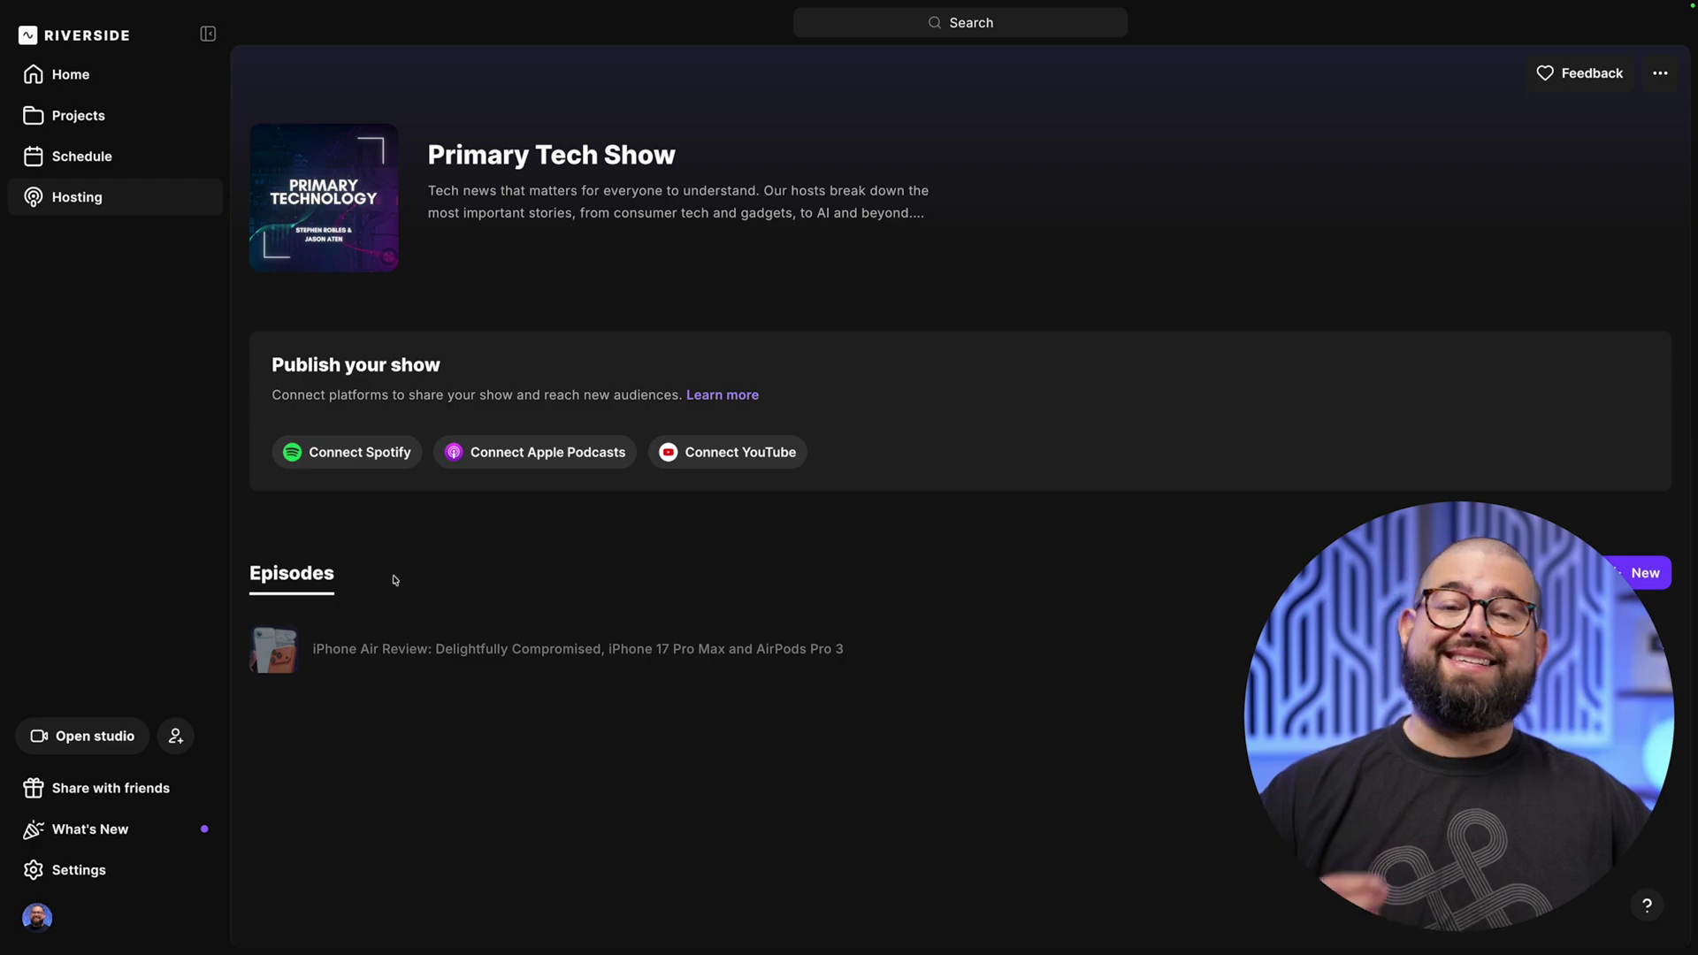
Start a new episode, browse the Riverside file picker, then close the picker and the form.
click(1640, 573)
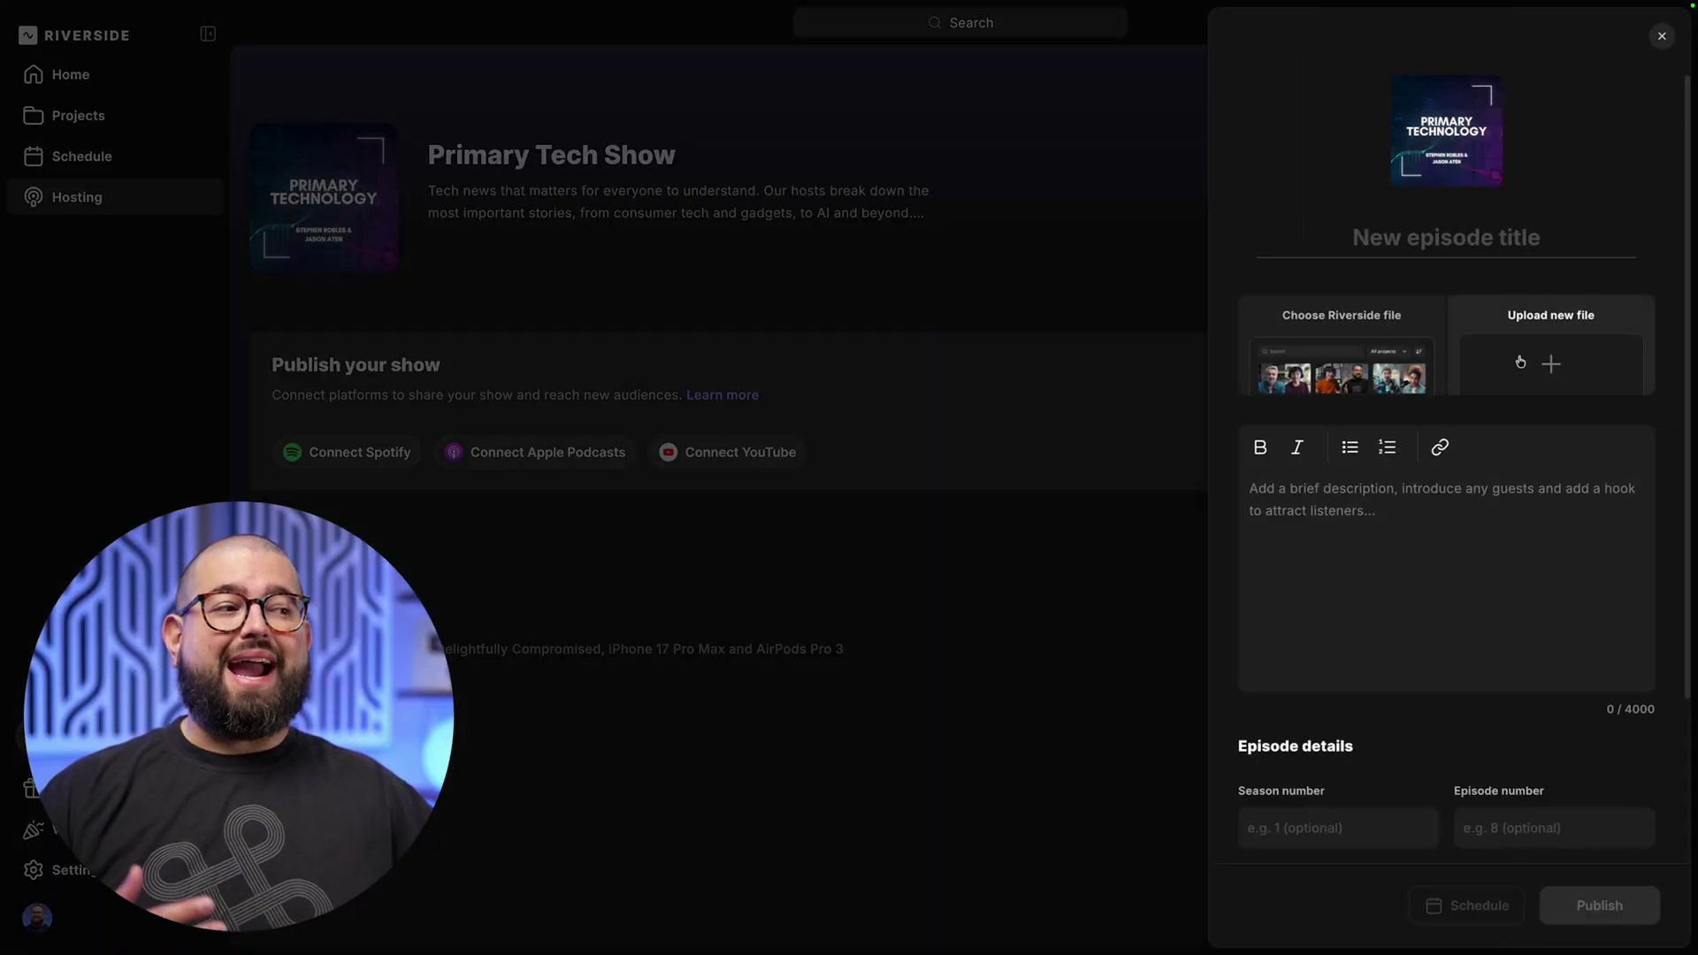
click(1376, 352)
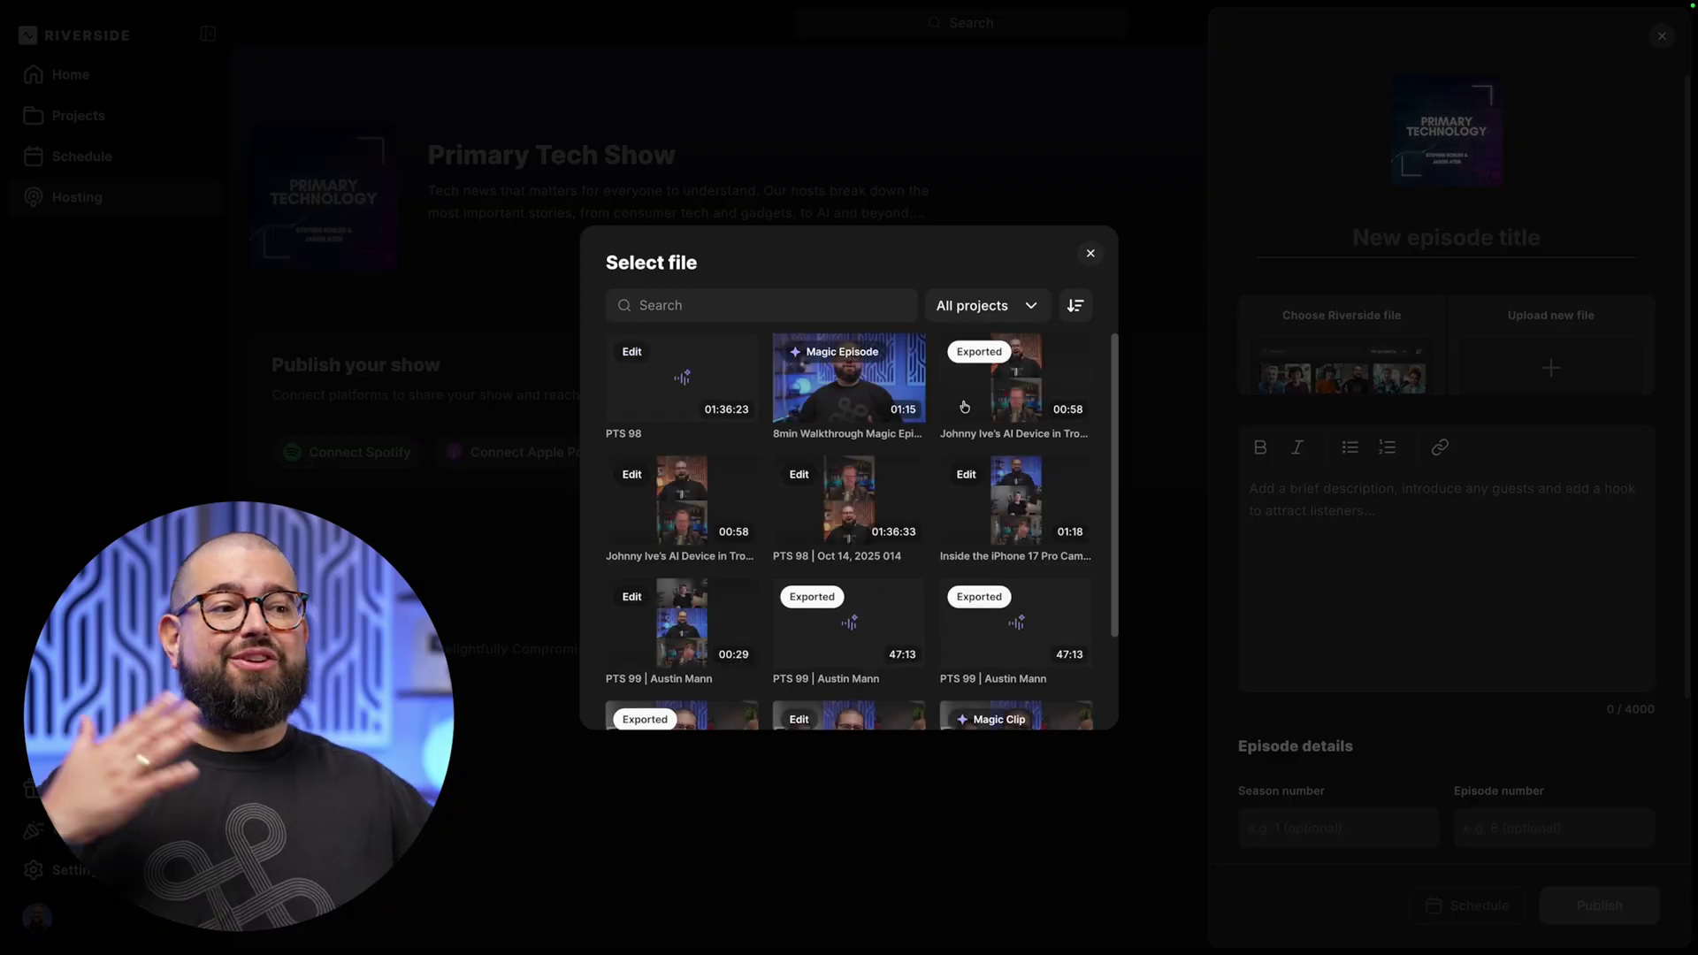
click(1088, 253)
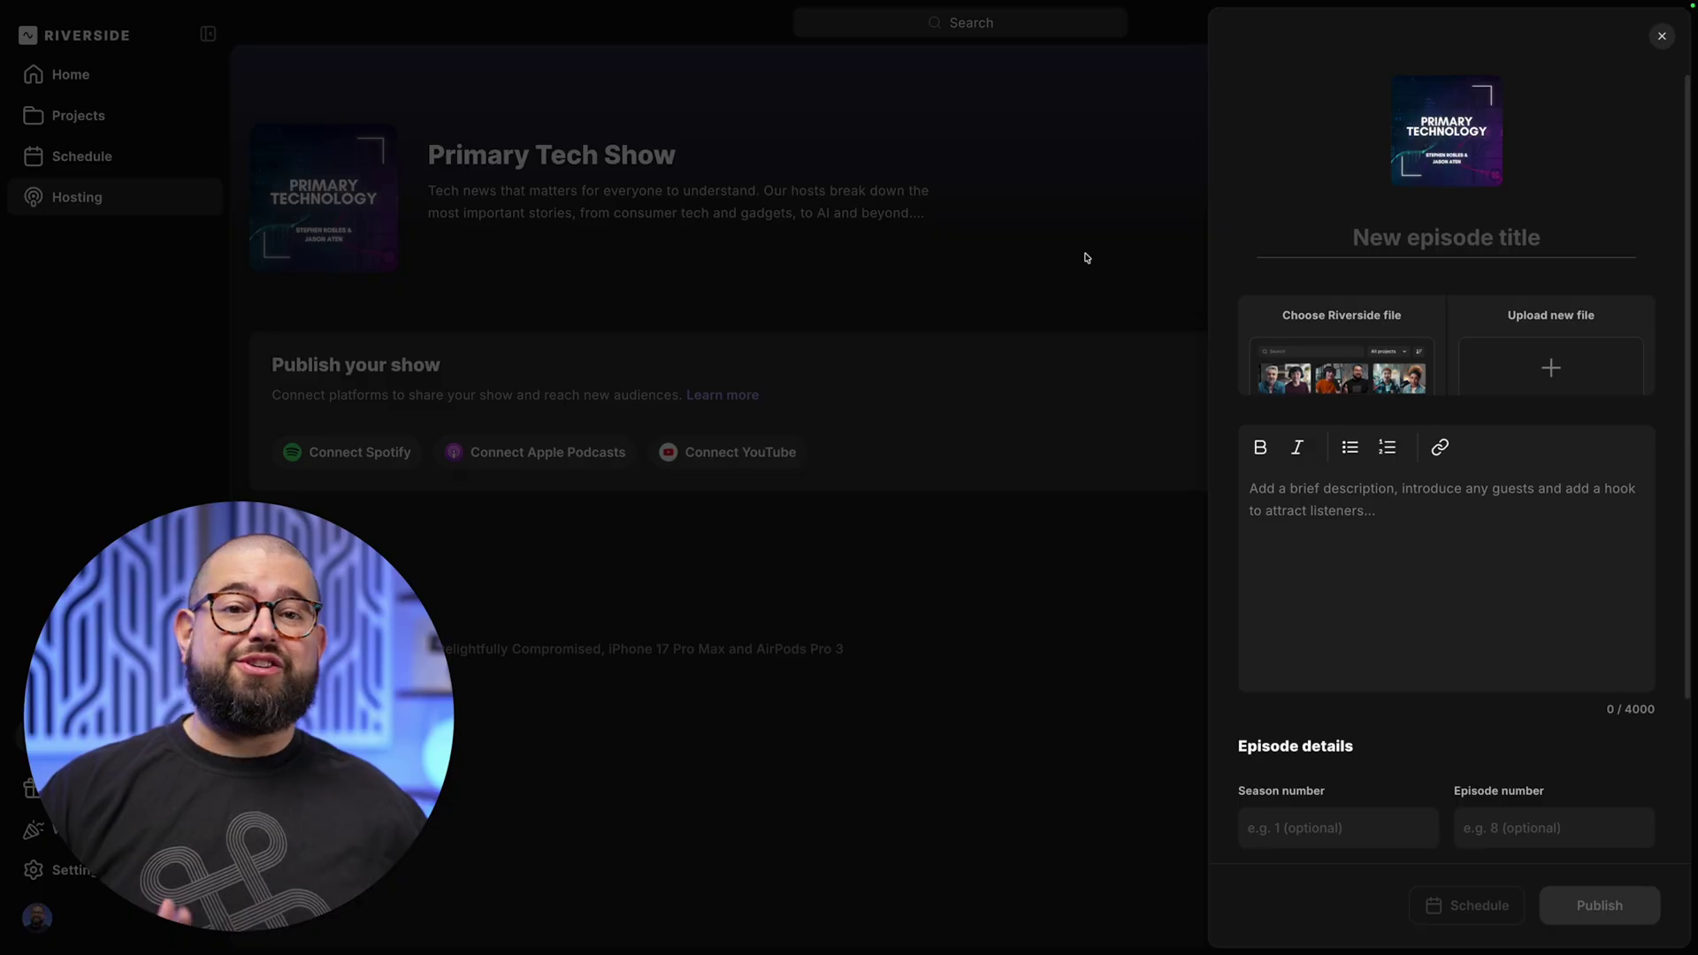
click(1086, 258)
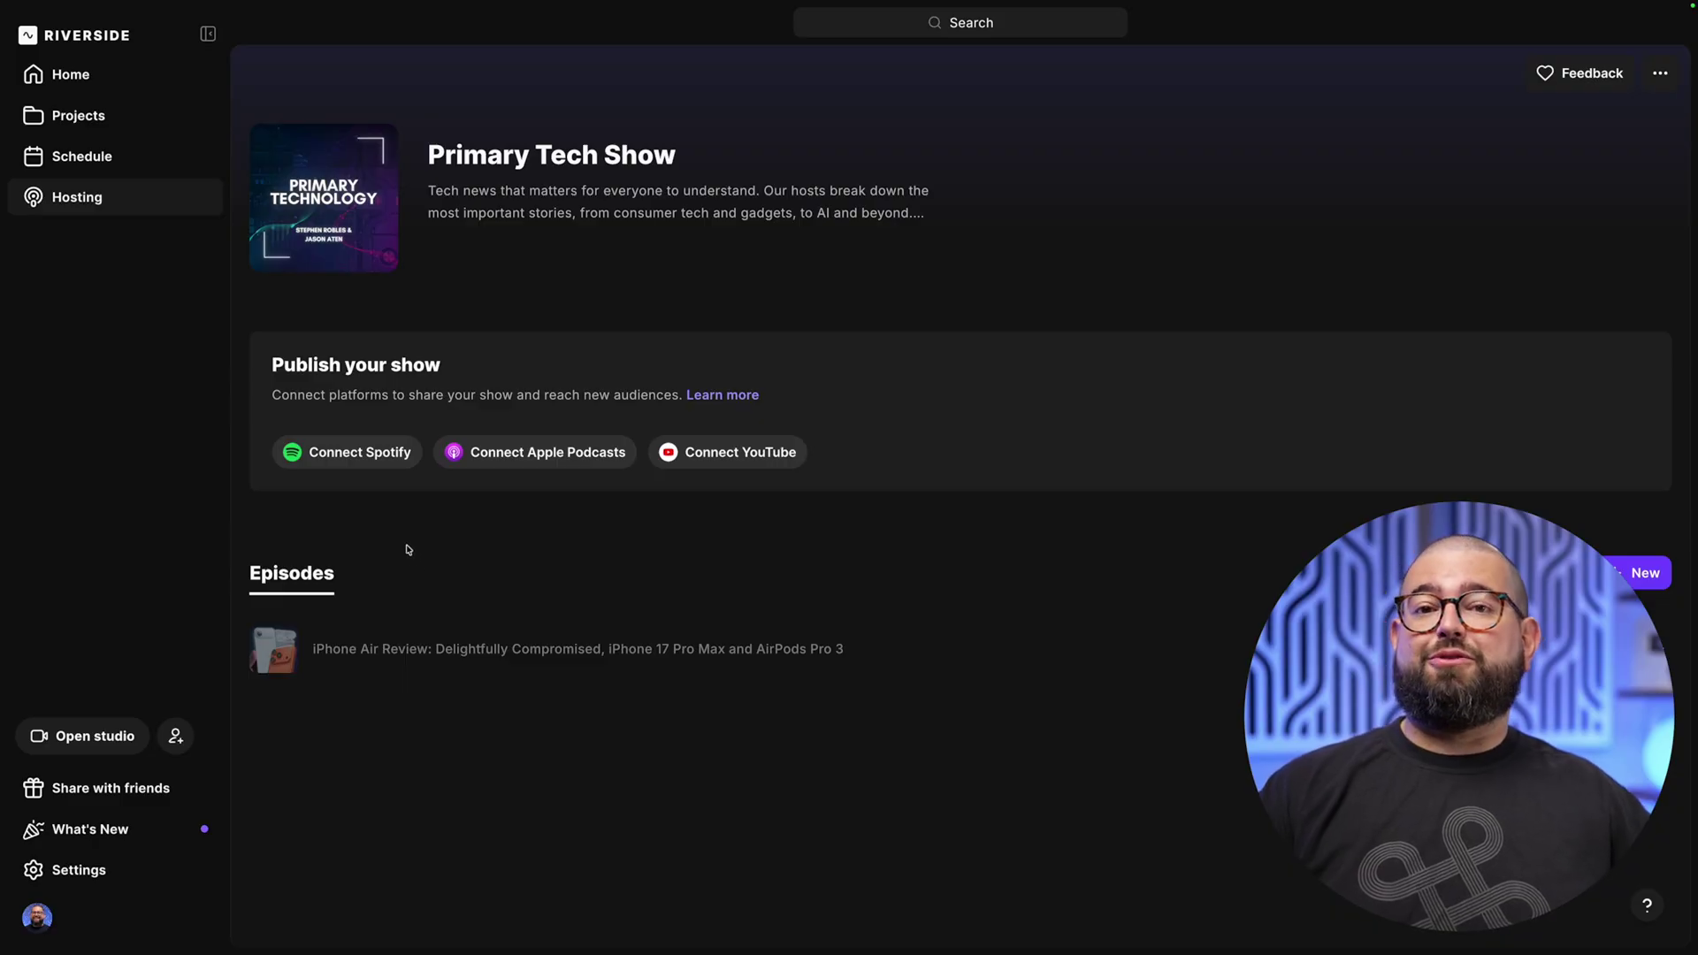